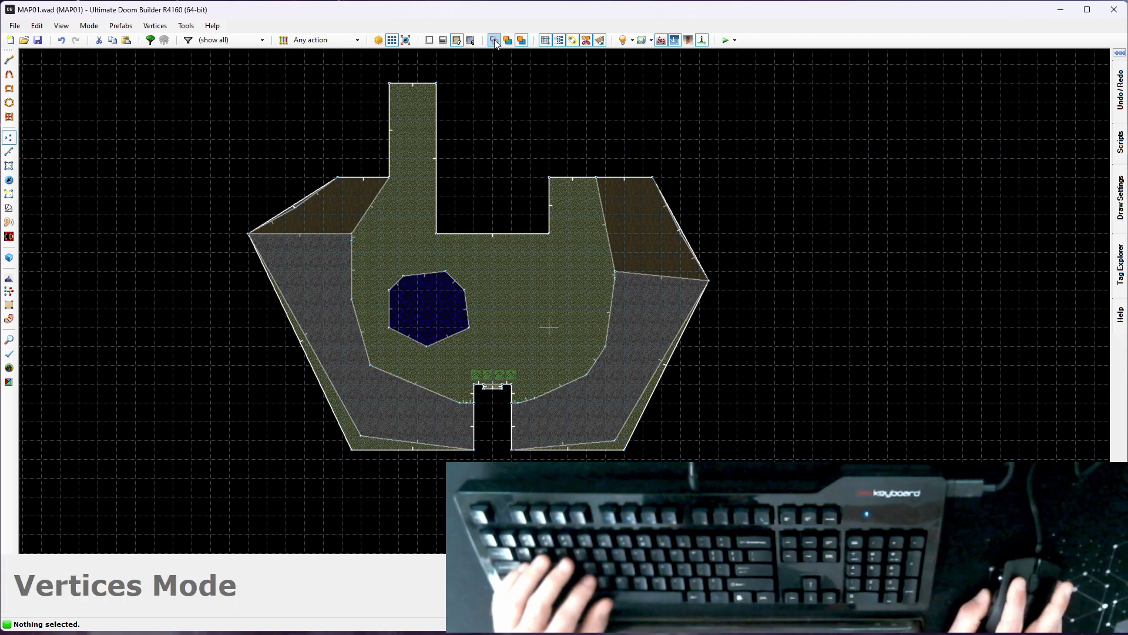
Step: Examine the outdoor area in 3D, checking the brown wooden block, the brick walls and the ground around the pool
key(w)
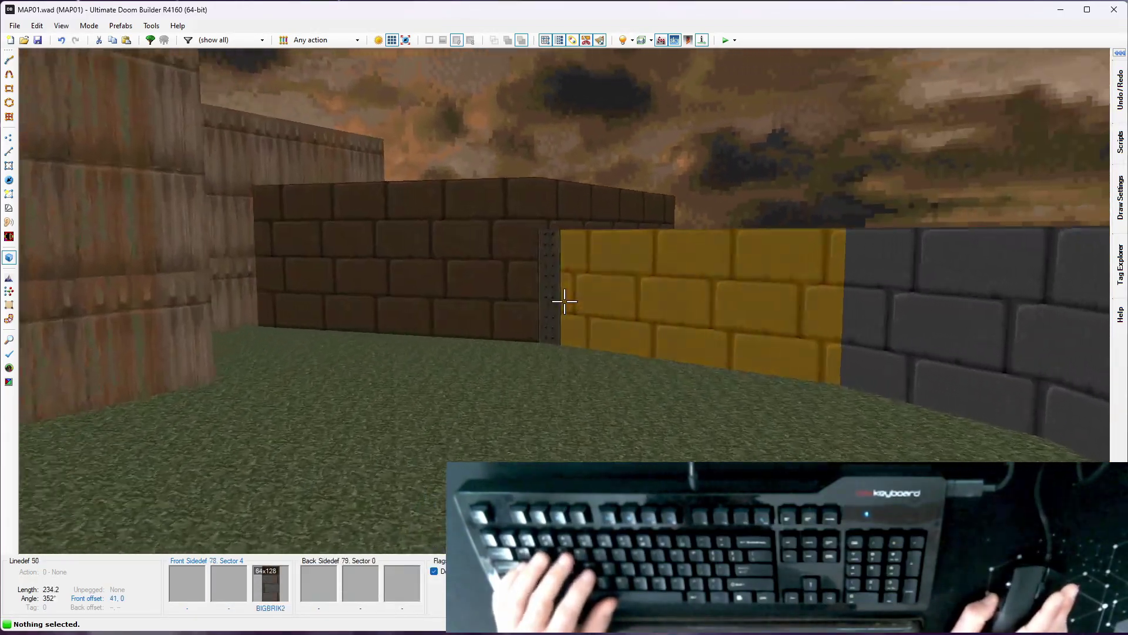
key(e)
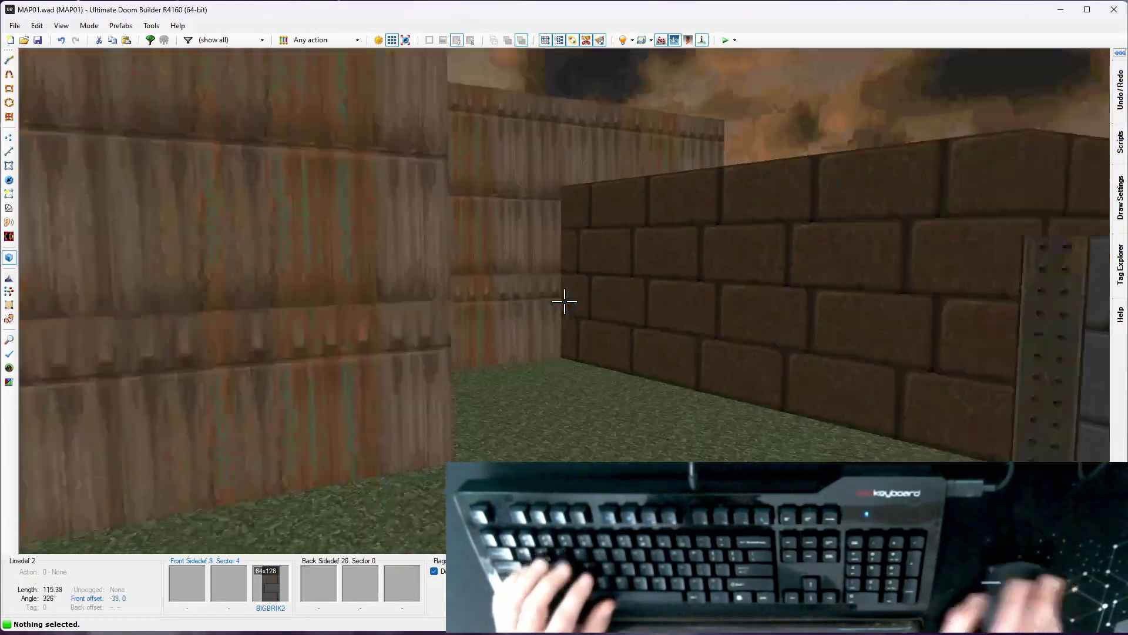
key(s)
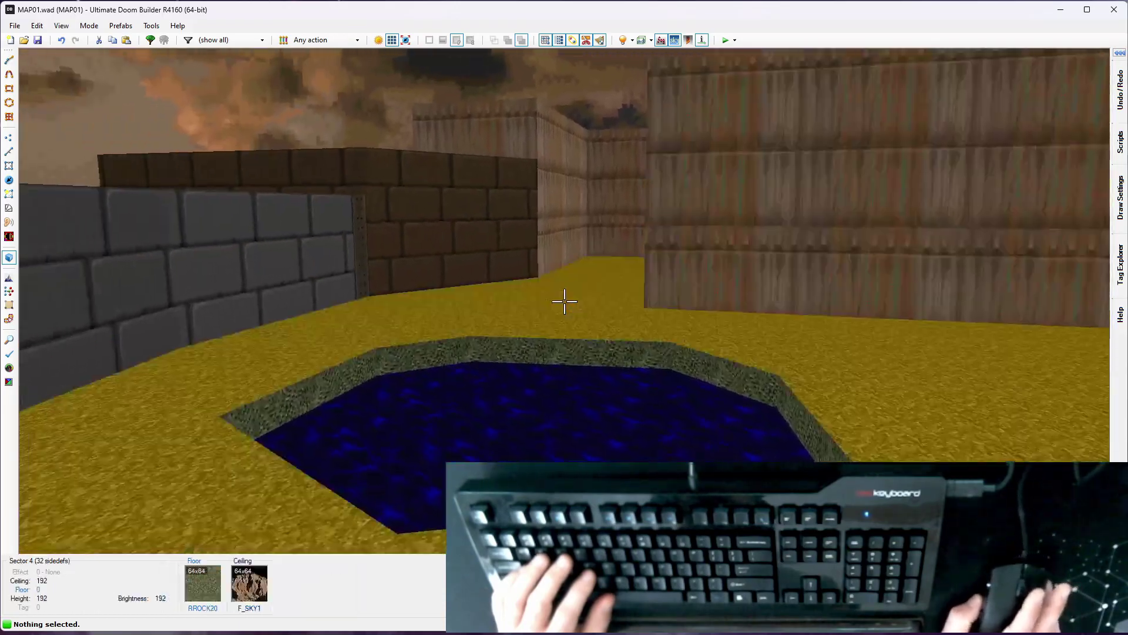
key(w)
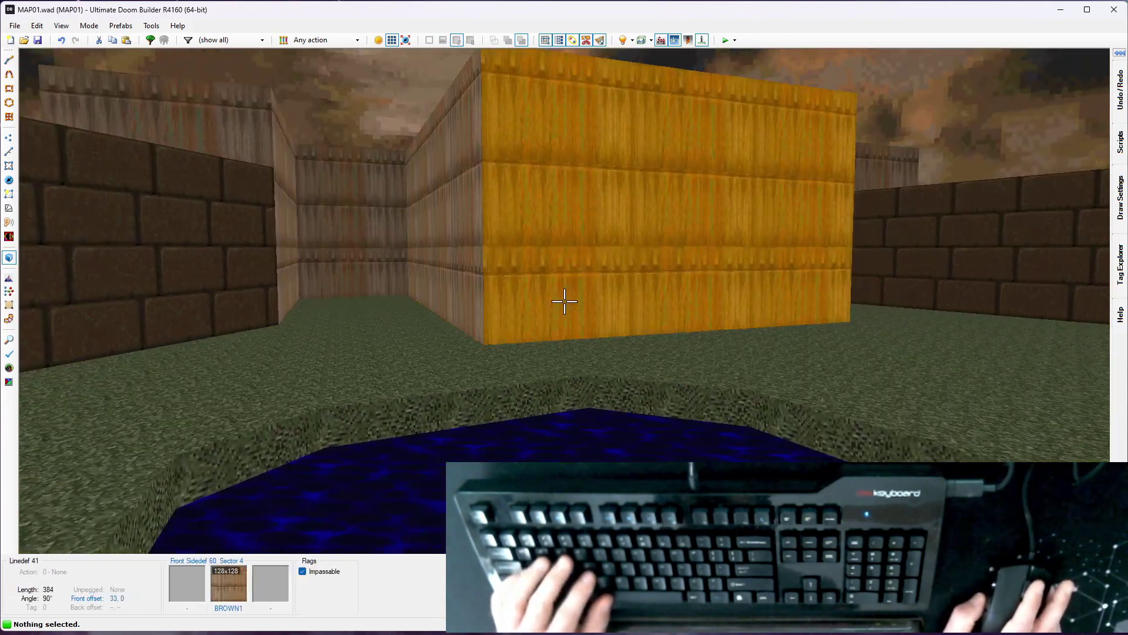
key(w)
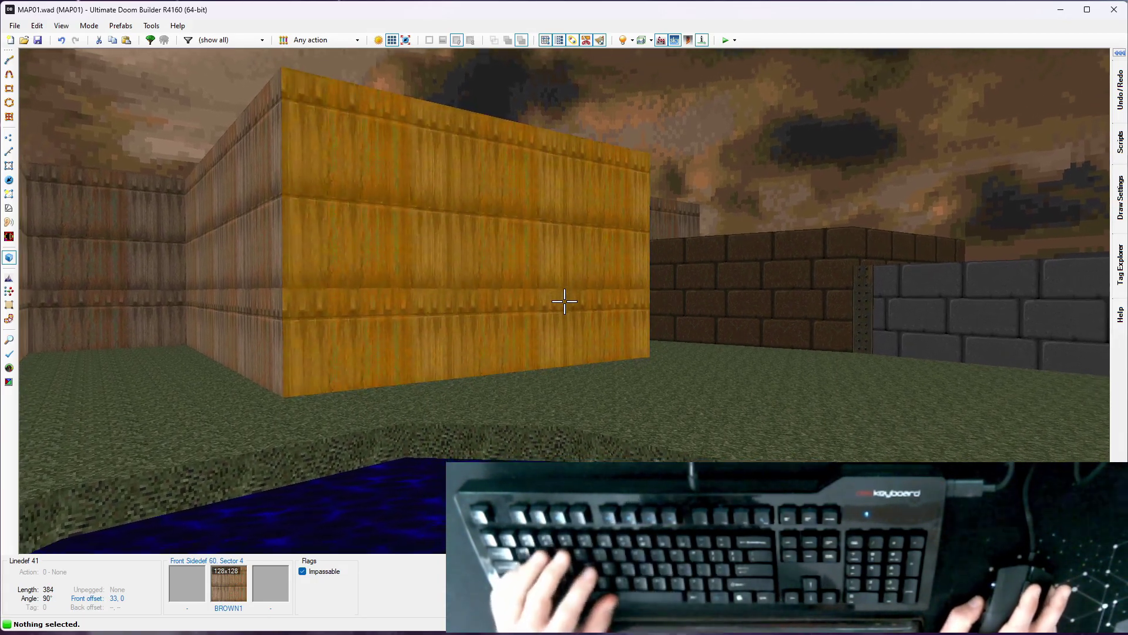
key(a)
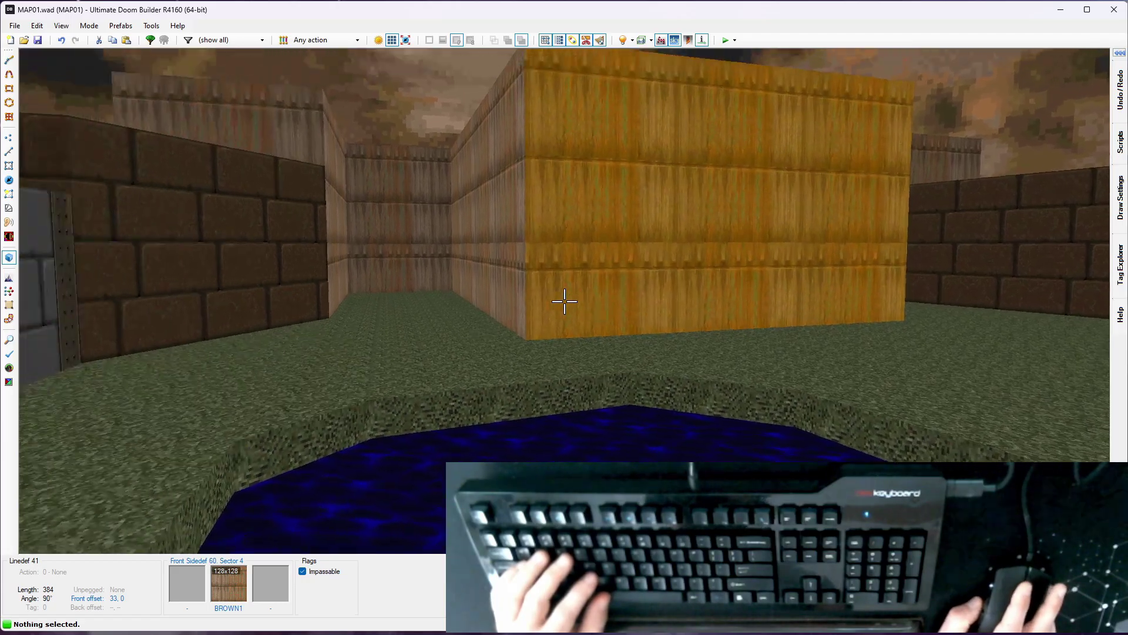
key(w)
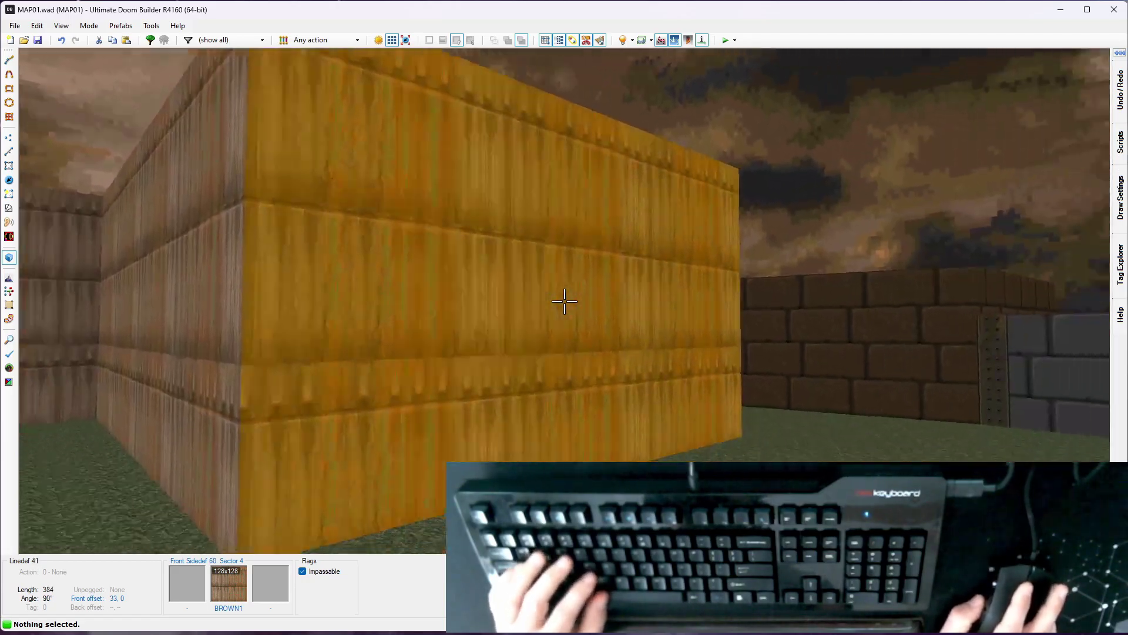
key(e)
key(f)
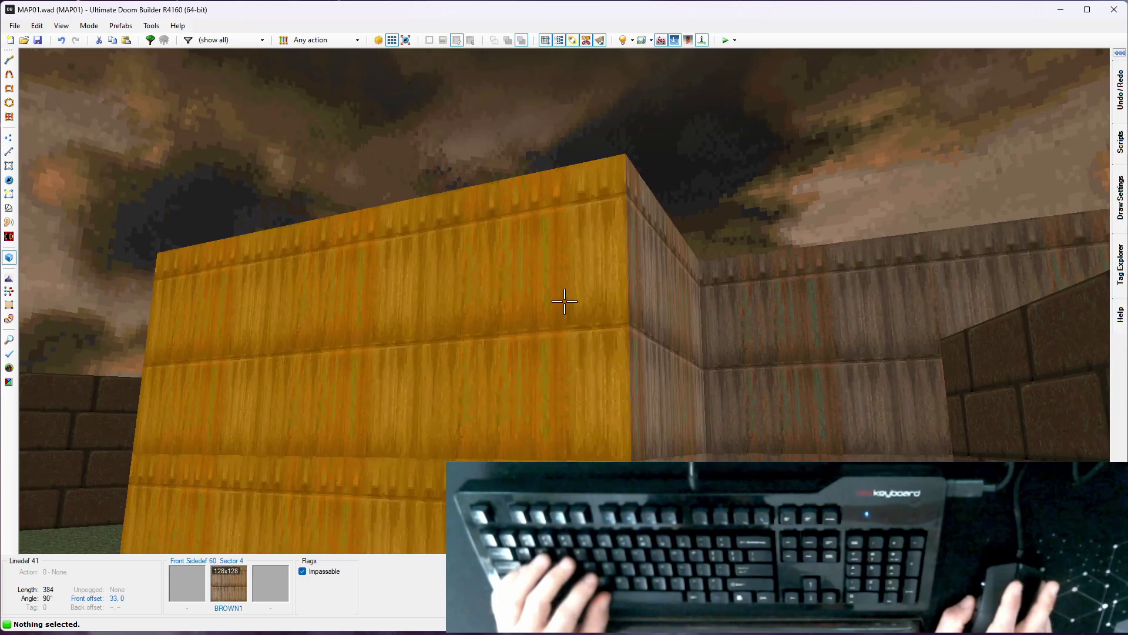
key(e)
key(s)
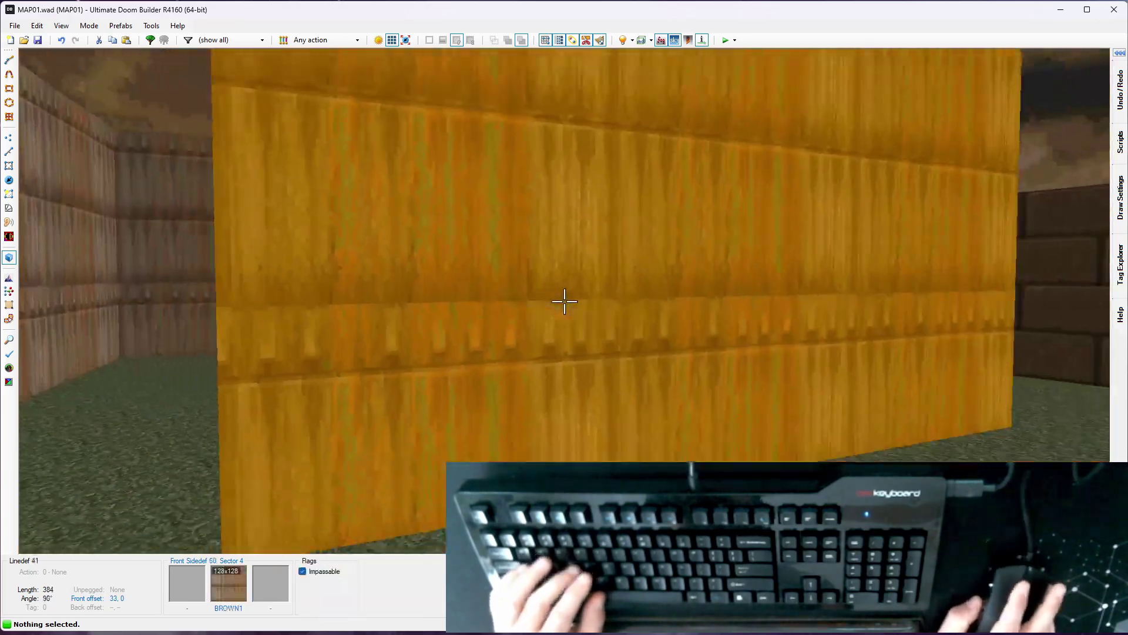
key(s)
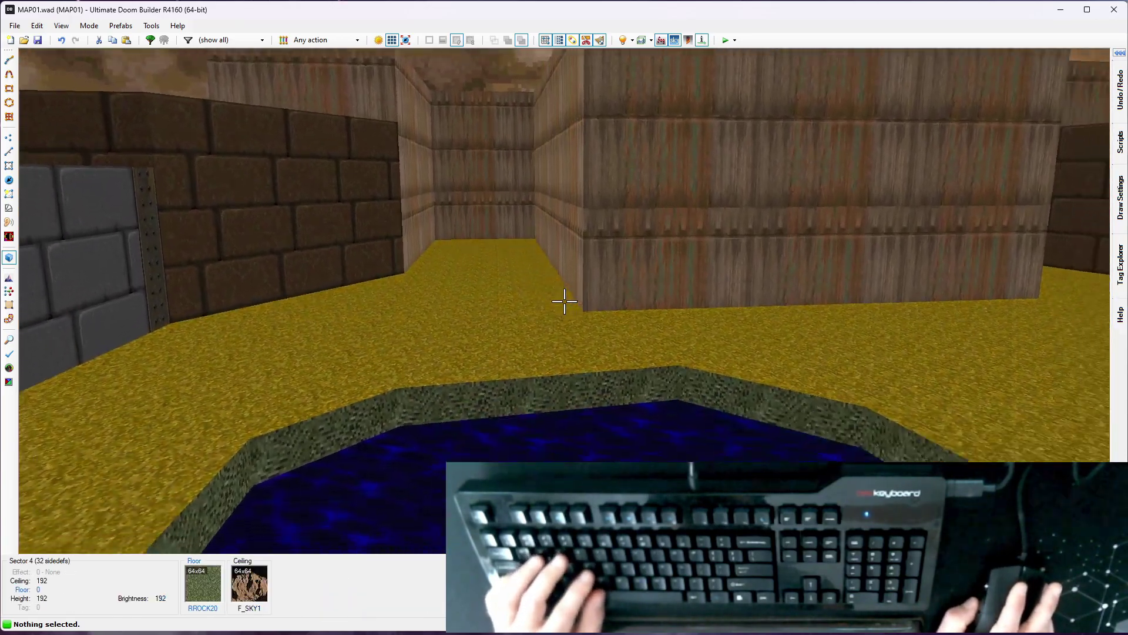
key(w)
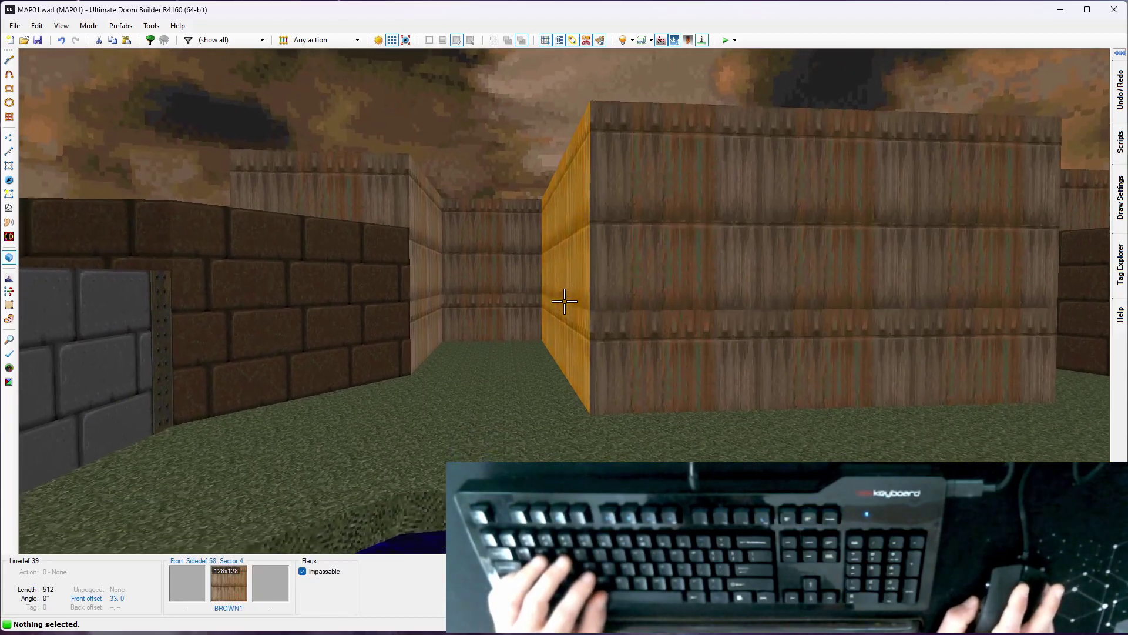
Step: Draw connected lines of 576, 512 and 256 units around the central block to split off a narrow L-cornered strip of floor
key(v)
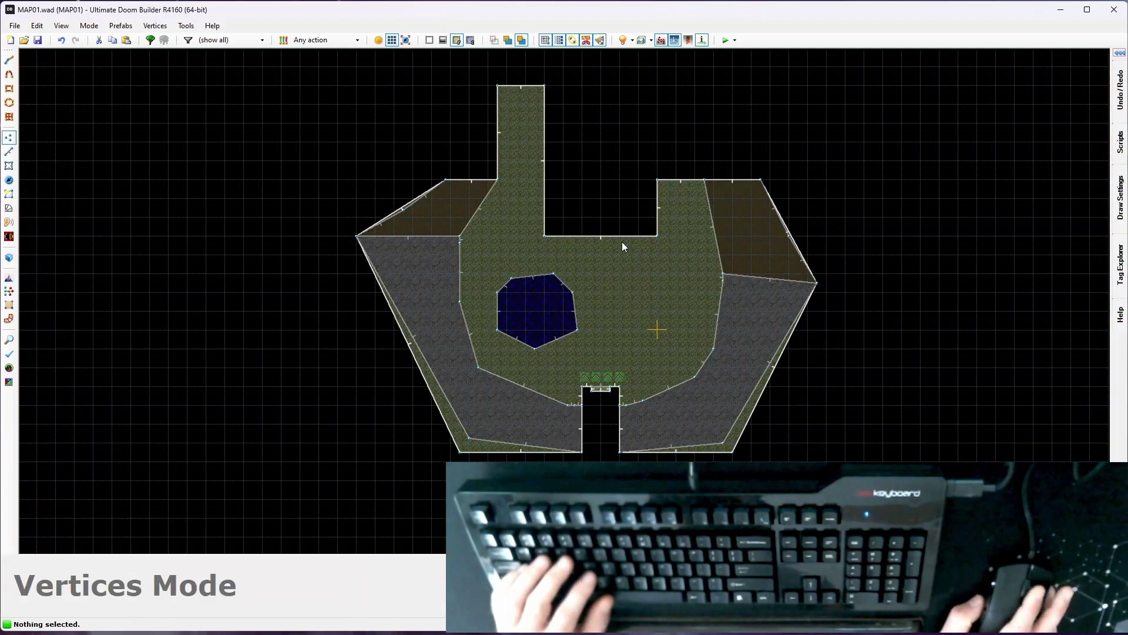
scroll(591, 133, up, 2)
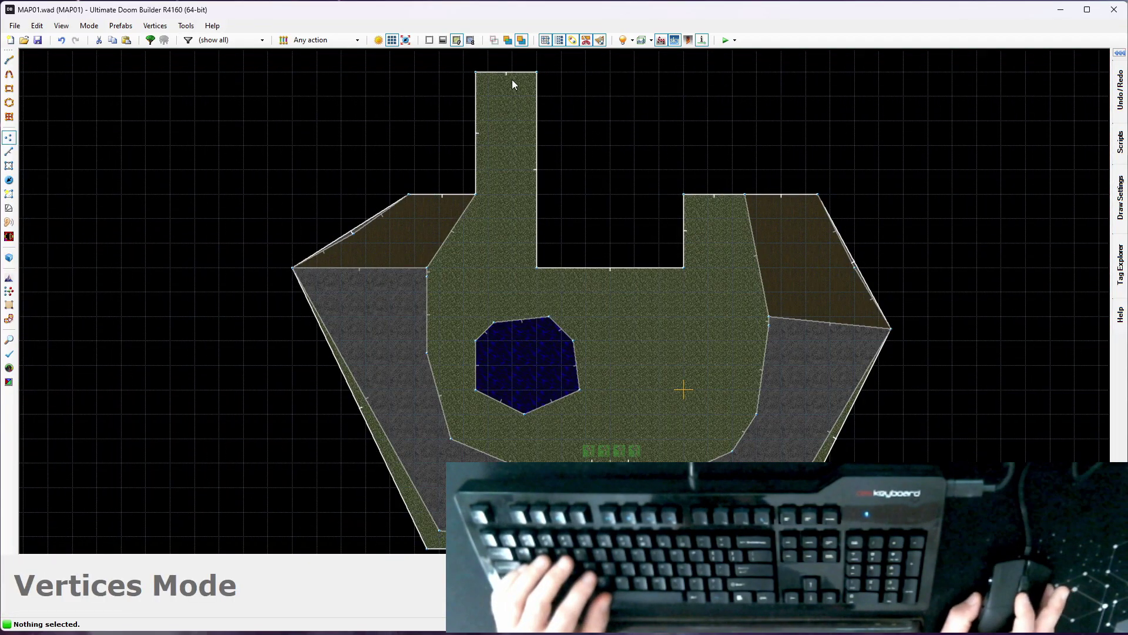
key(space)
scroll(455, 164, up, 3)
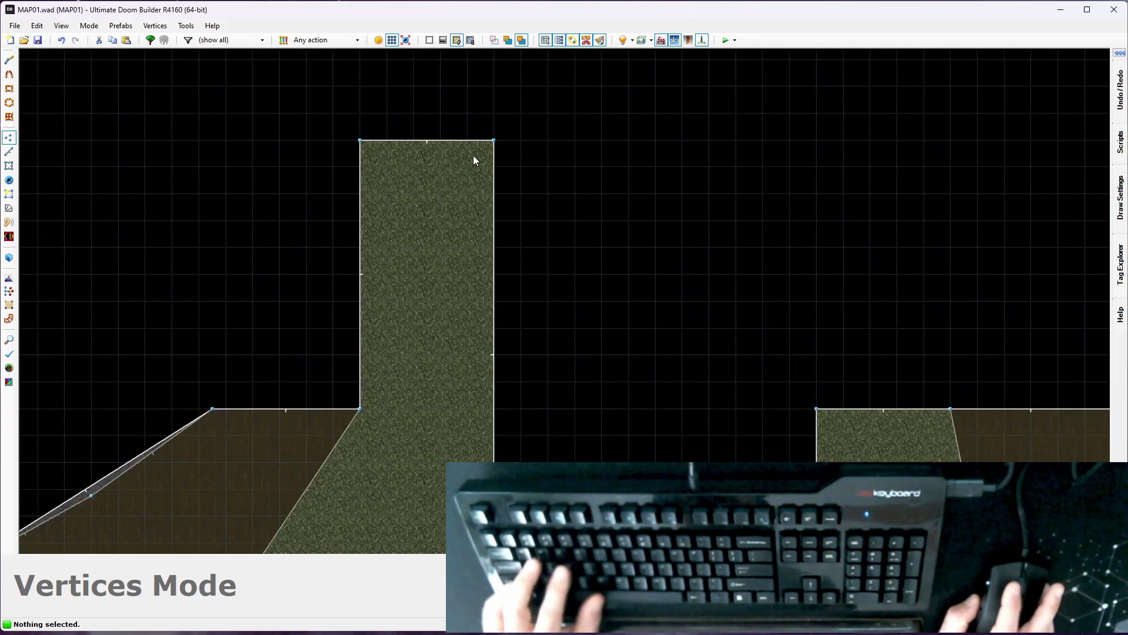
key(d)
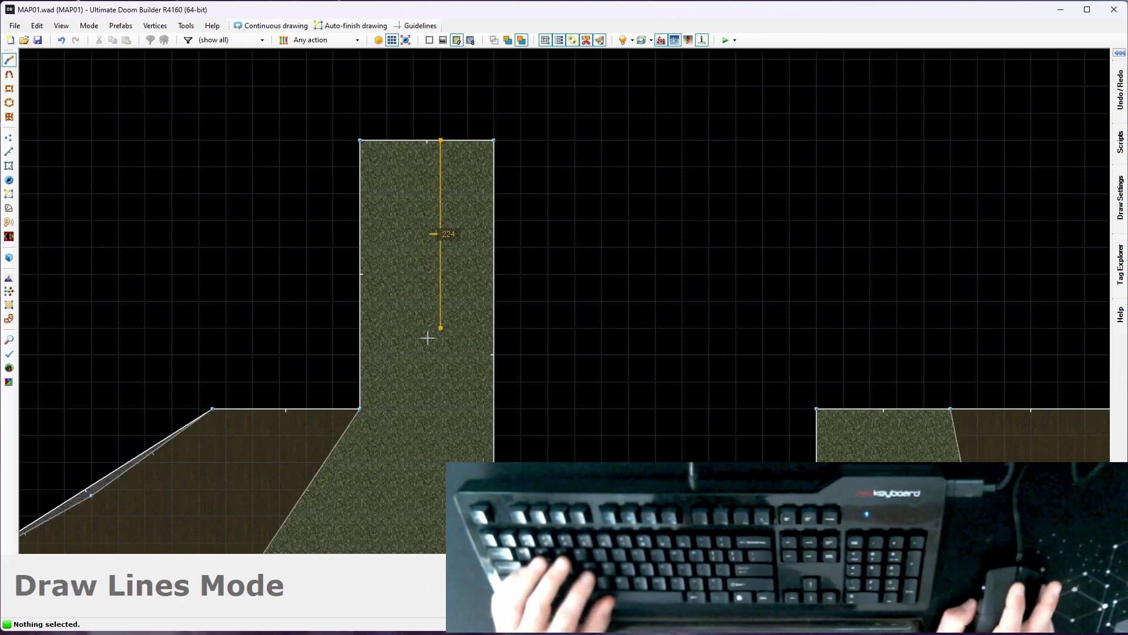
middle_drag(428, 338, 454, 111)
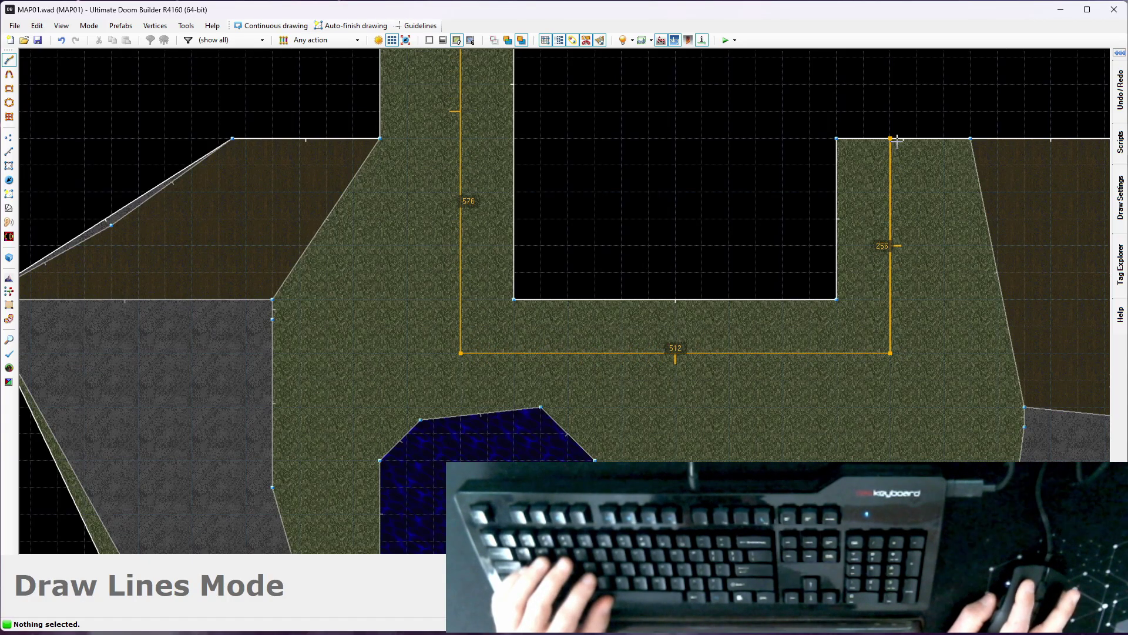
right_click(894, 182)
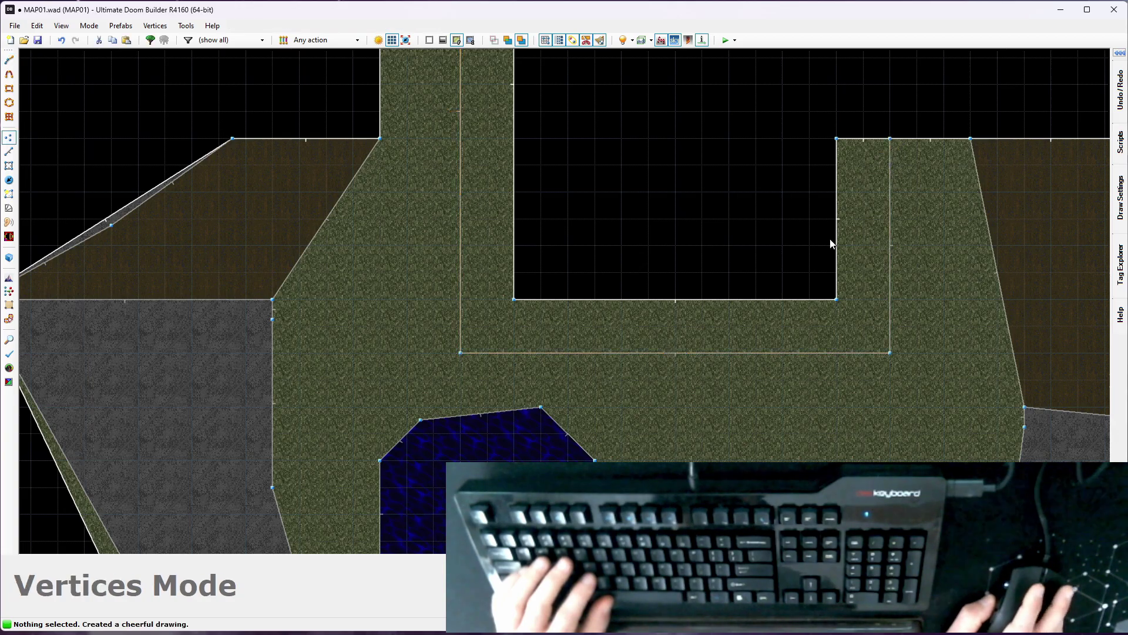
Step: Raise the floor of the new strip around the wooden block to a height of 64 in 3D view
key(s)
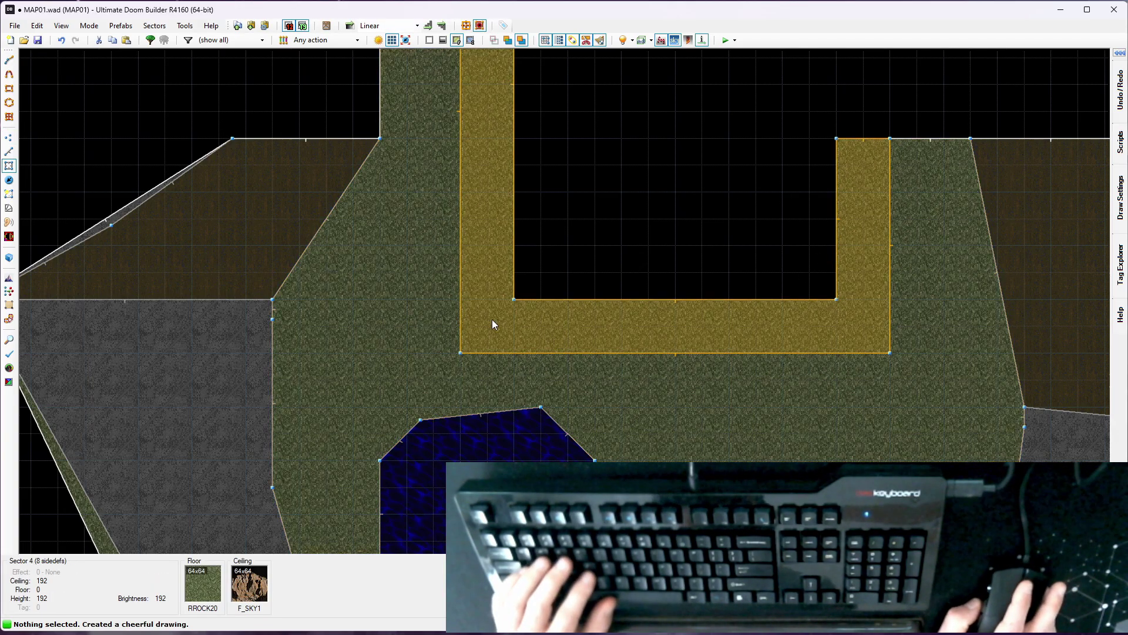
key(q)
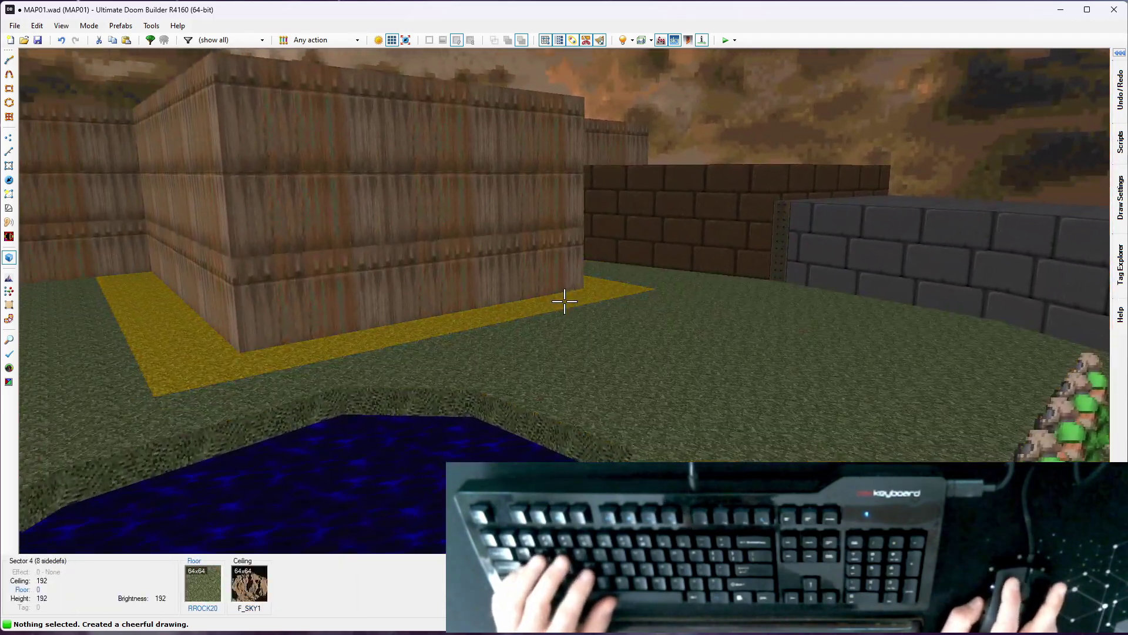
click(564, 301)
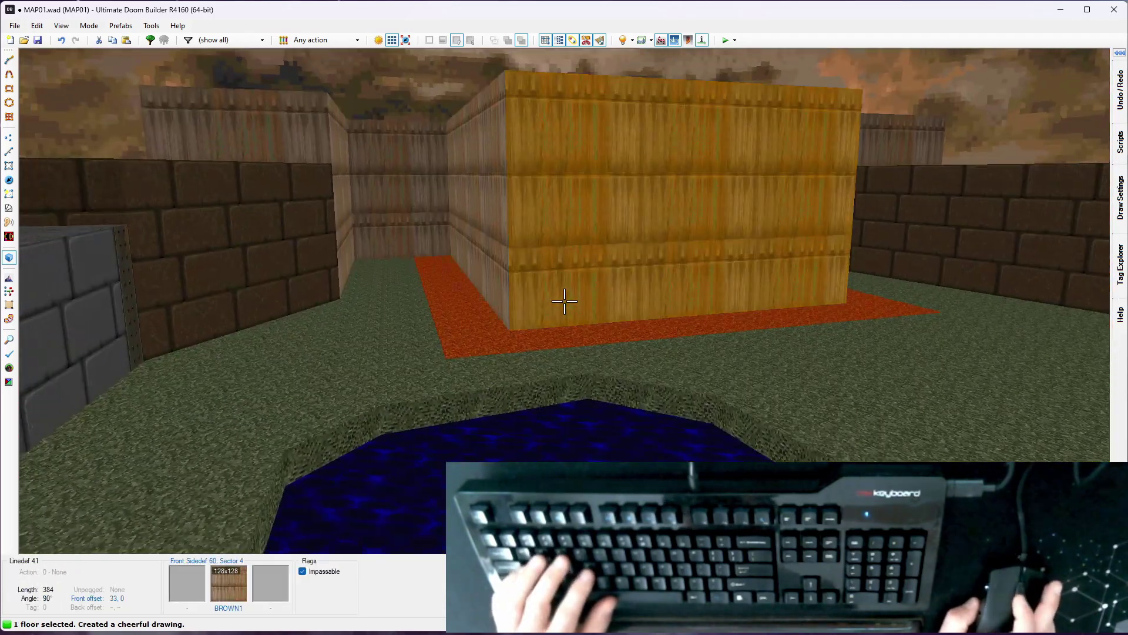
scroll(564, 301, up, 3)
scroll(564, 301, up, 3)
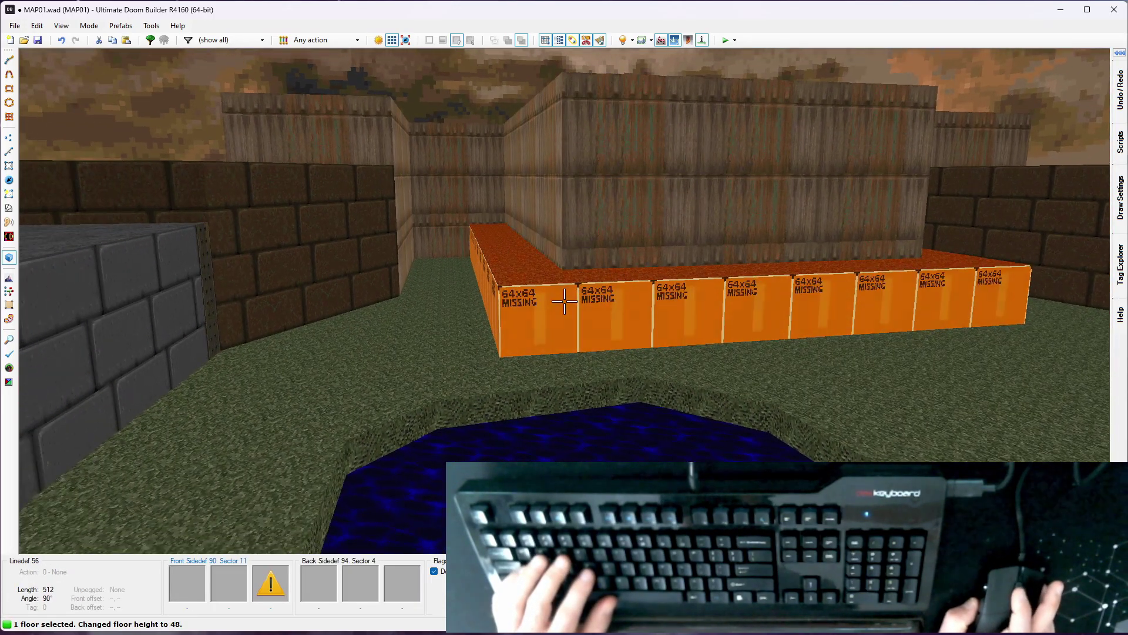
scroll(564, 301, up, 2)
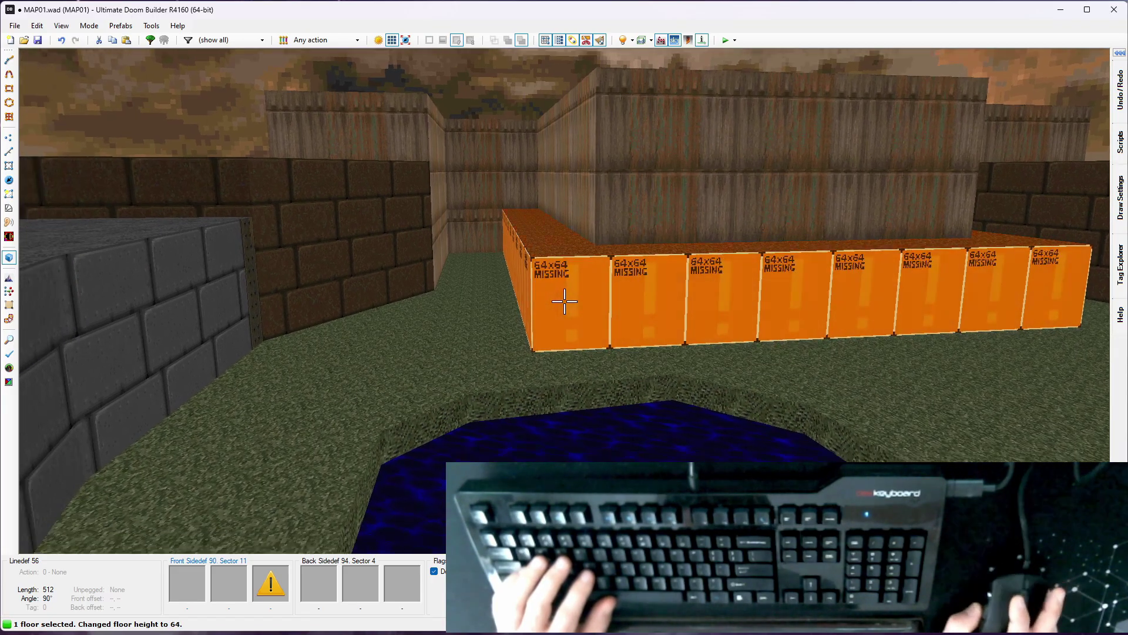
Step: Try different floor heights between 56 and 128 on the raised strip and return it to 64
key(w)
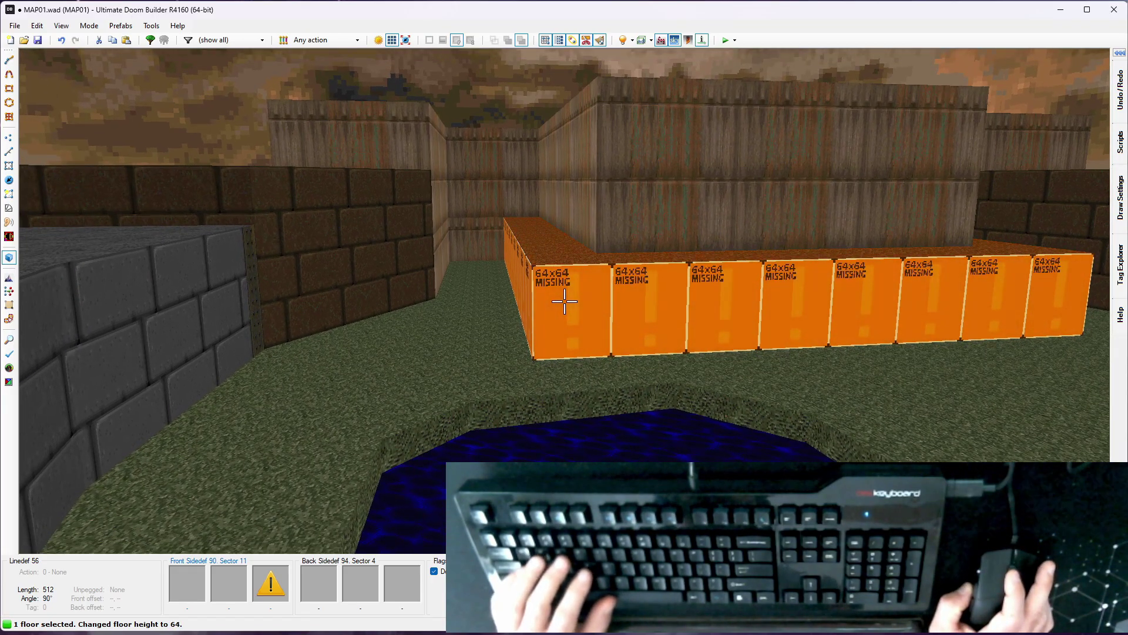
key(e)
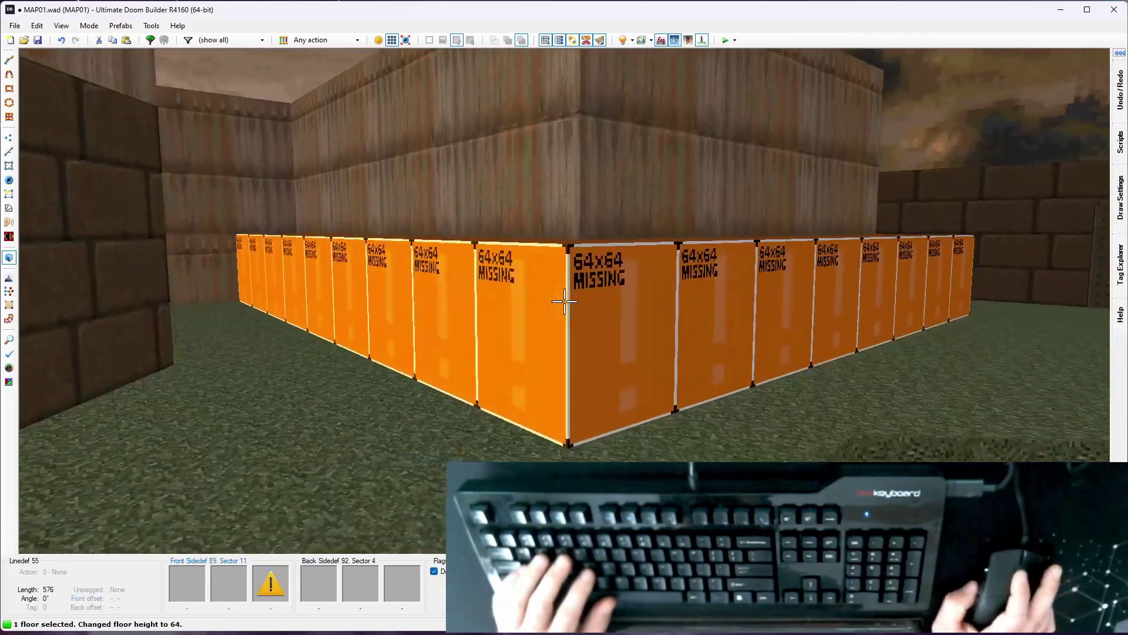
key(s)
key(w)
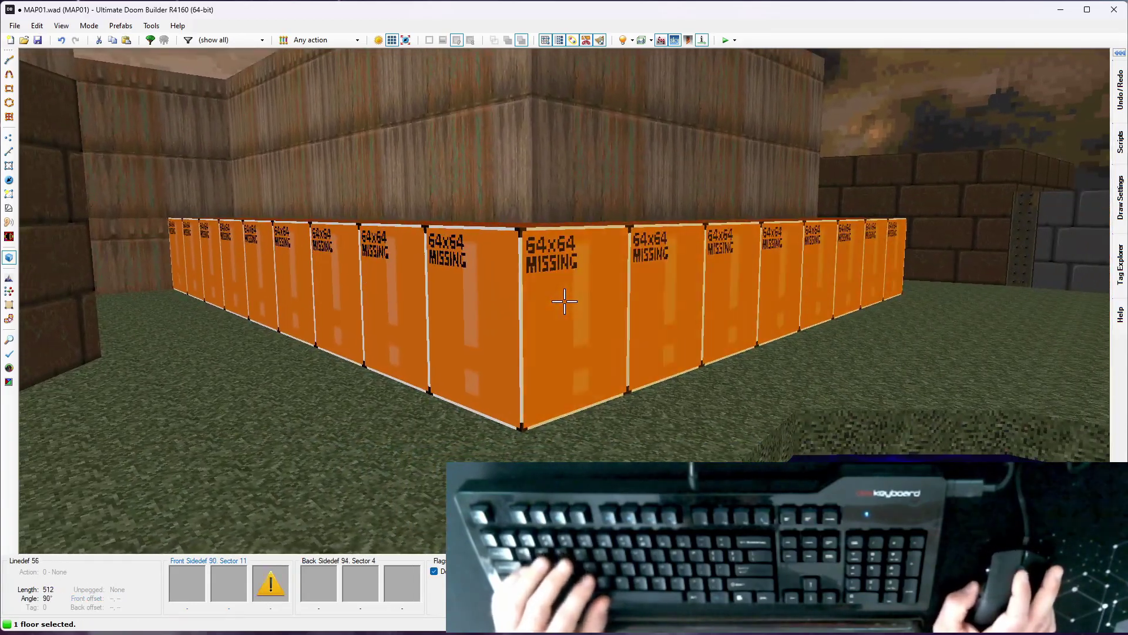
key(a)
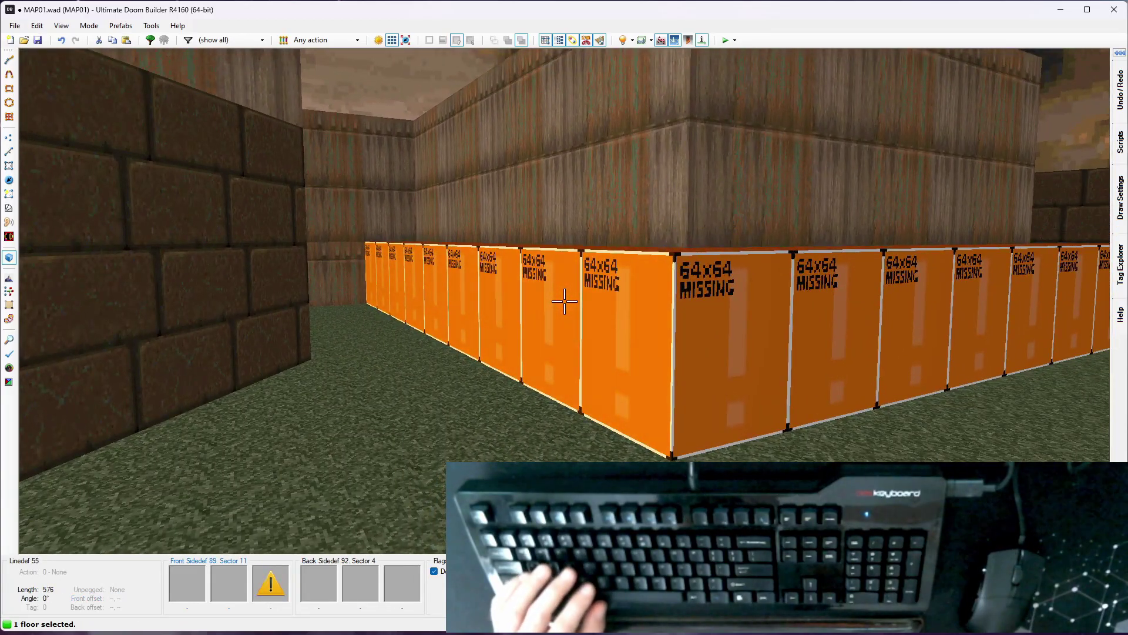
scroll(565, 301, down, 3)
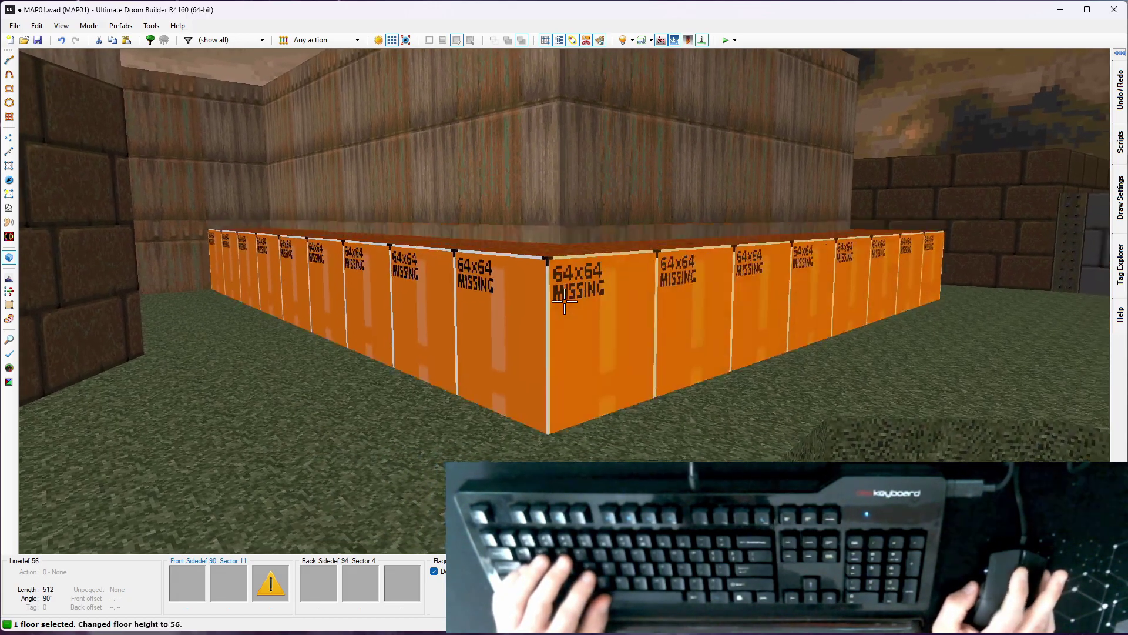
scroll(565, 302, up, 5)
scroll(564, 301, down, 2)
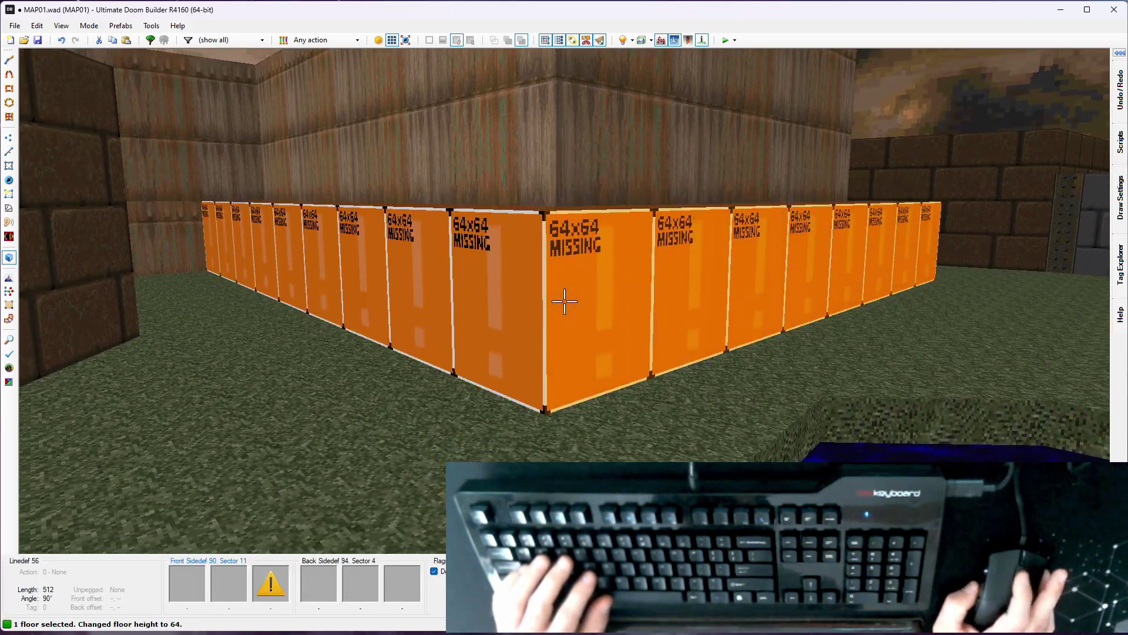
scroll(564, 301, up, 4)
key(s)
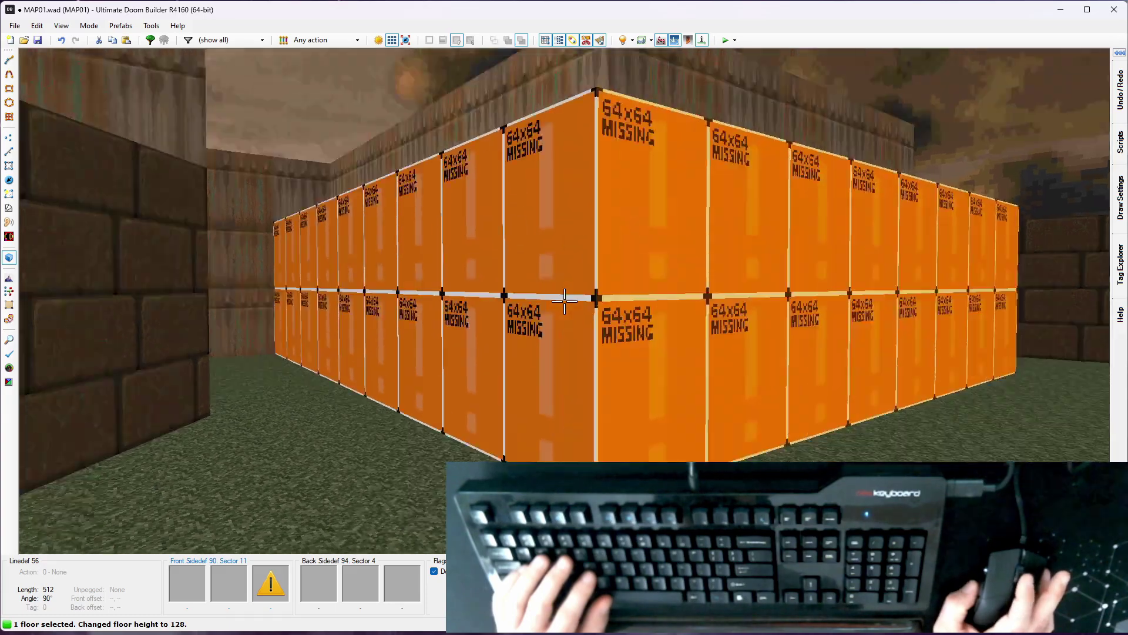
scroll(564, 301, up, 4)
scroll(565, 302, down, 8)
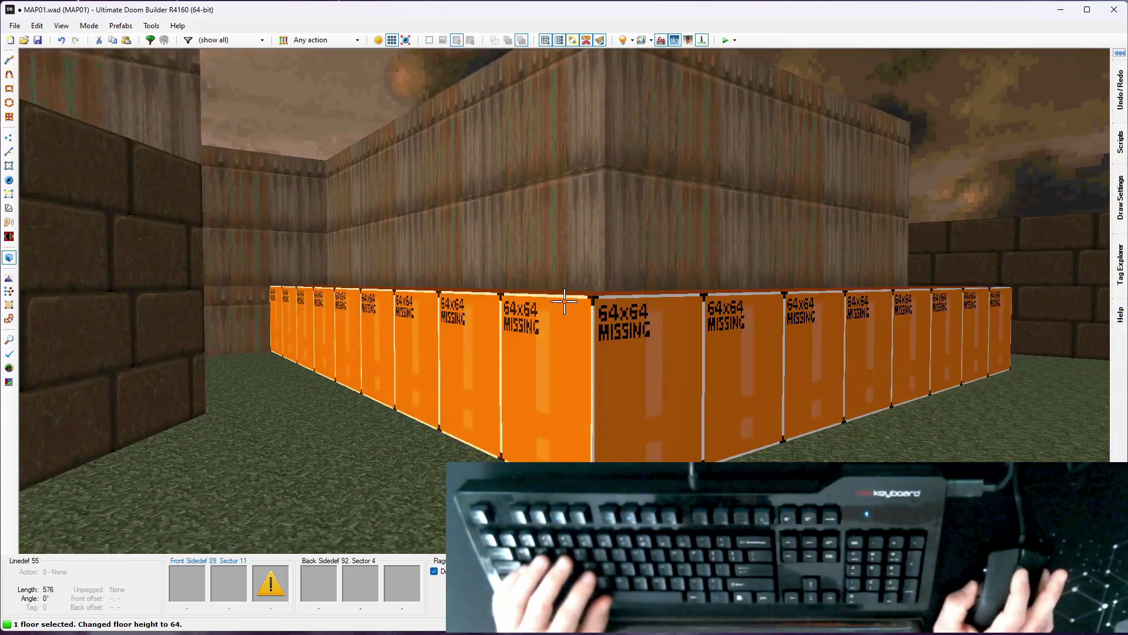
Step: Apply the BROWN96 lower texture to the three untextured side faces of the raised ledge and auto-align it in X and Y
key(c)
key(w)
key(s)
key(w)
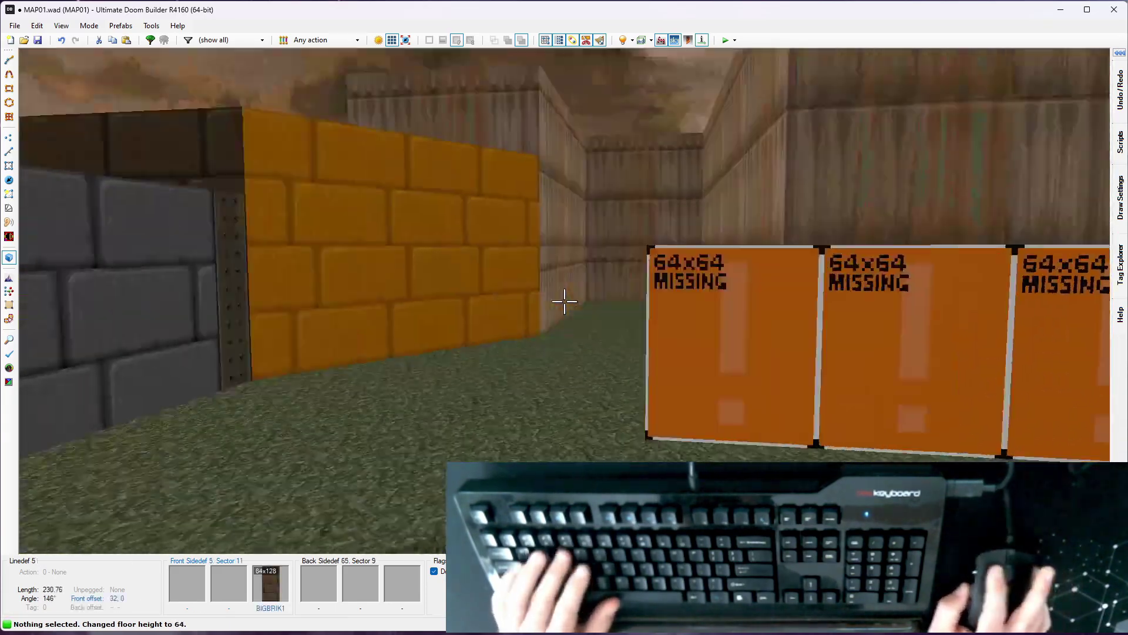
key(s)
click(564, 300)
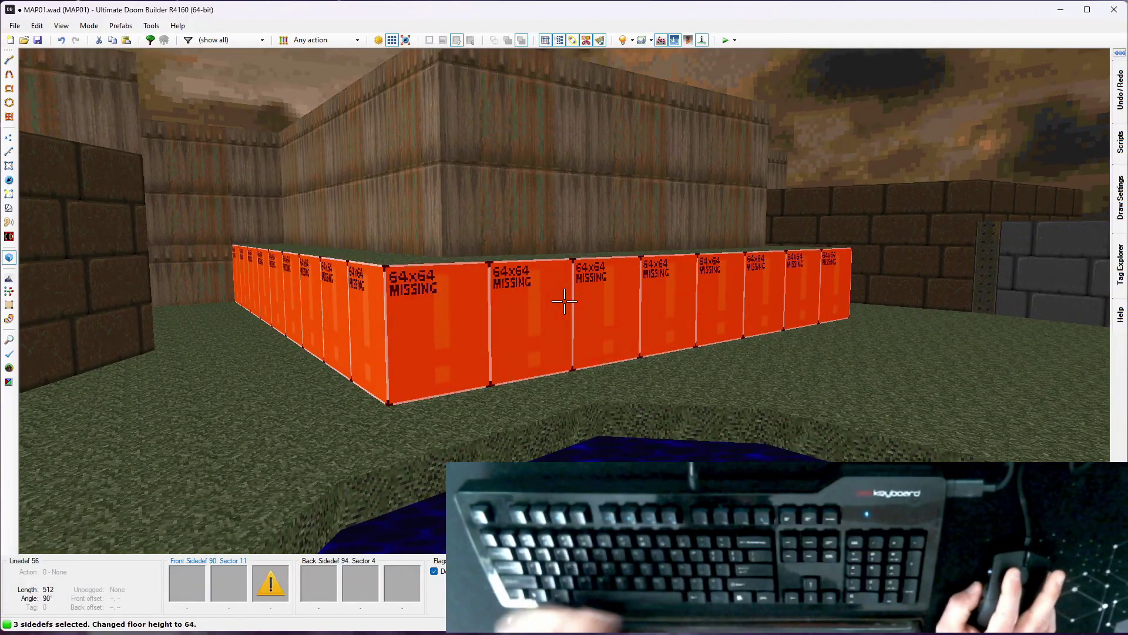
right_click(564, 300)
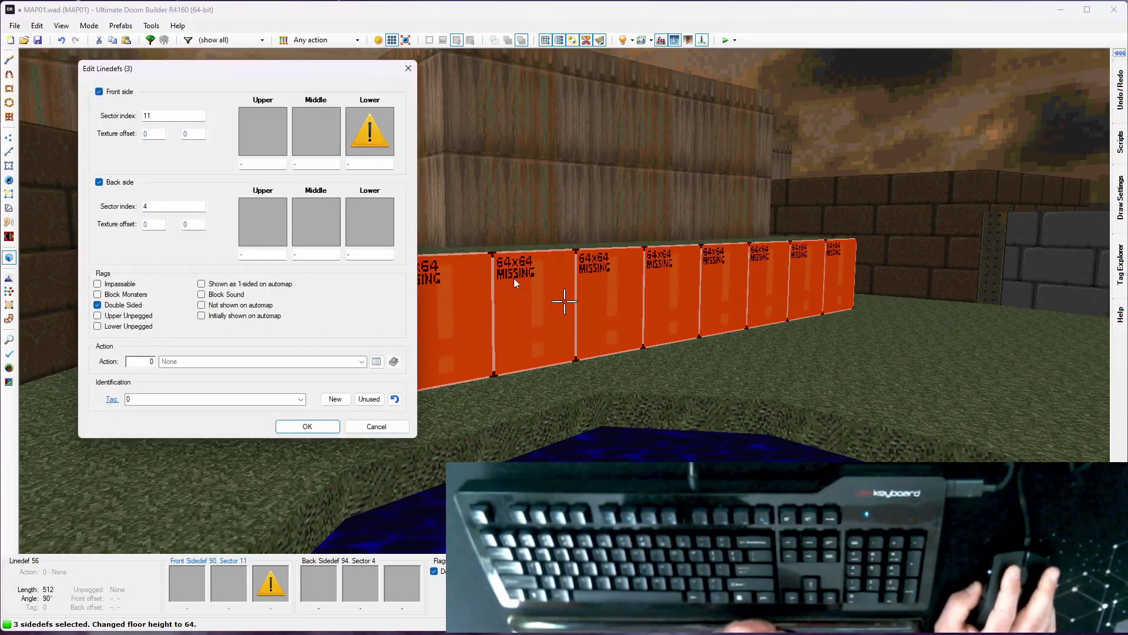
click(379, 131)
click(742, 74)
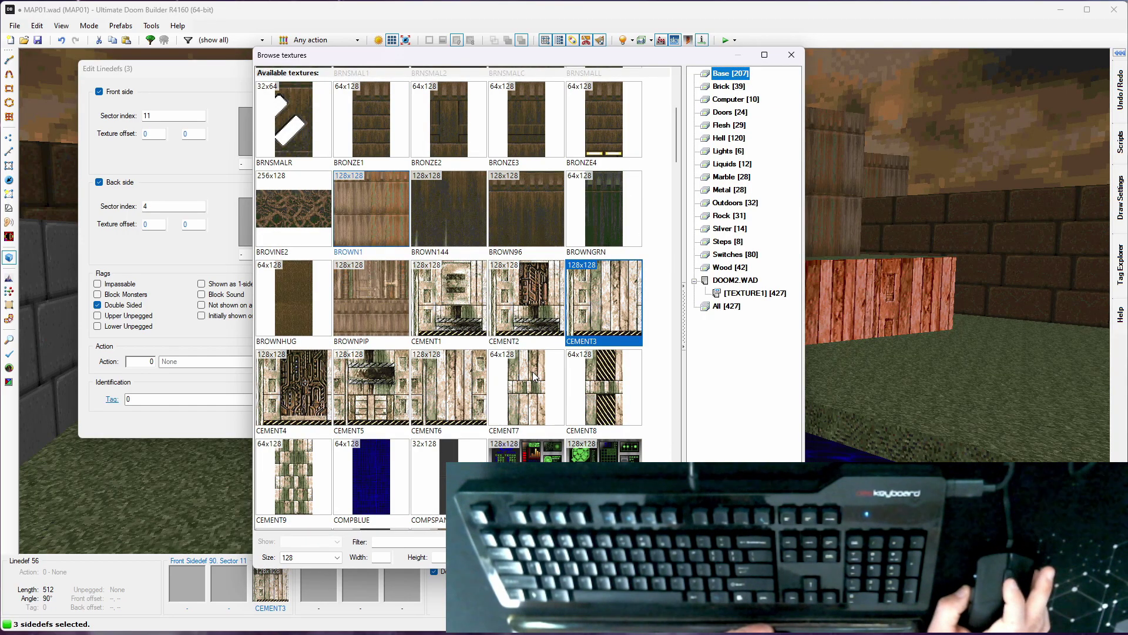
scroll(532, 371, up, 1)
click(528, 291)
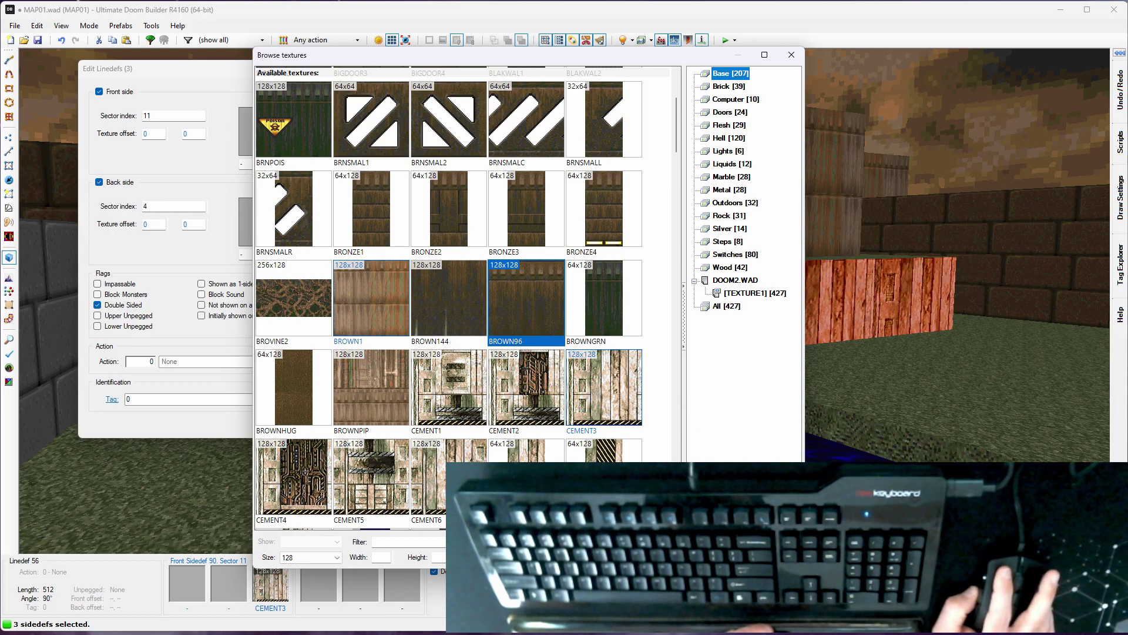
click(711, 555)
click(321, 426)
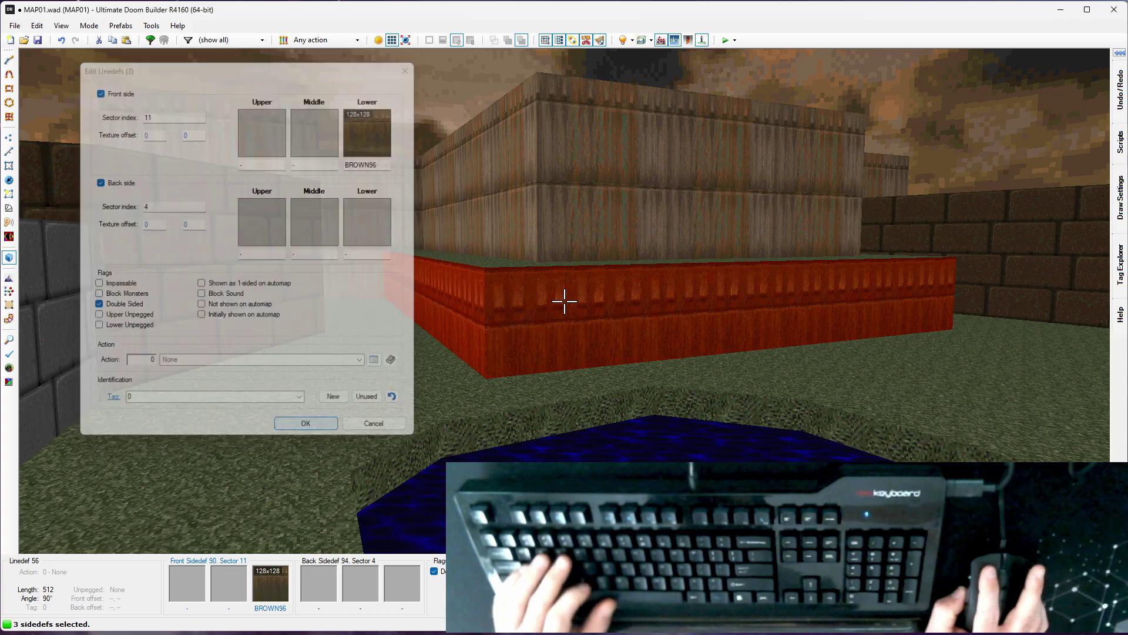
key(c)
key(ctrl+a)
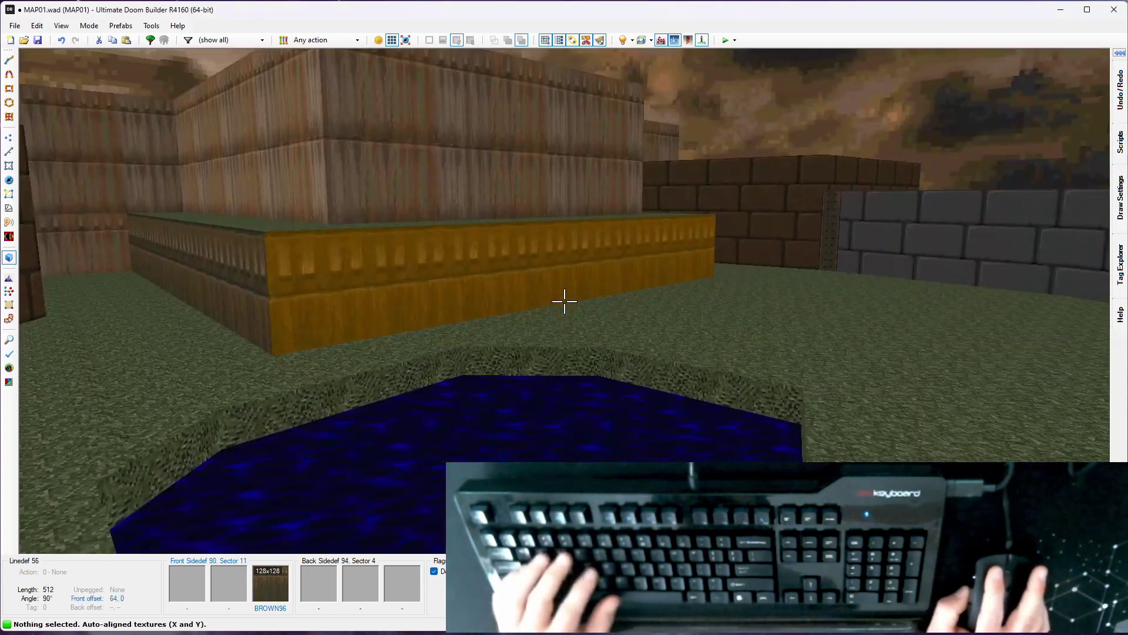
Step: Change the floor texture on top of the raised ledge to CEIL5_2
key(e)
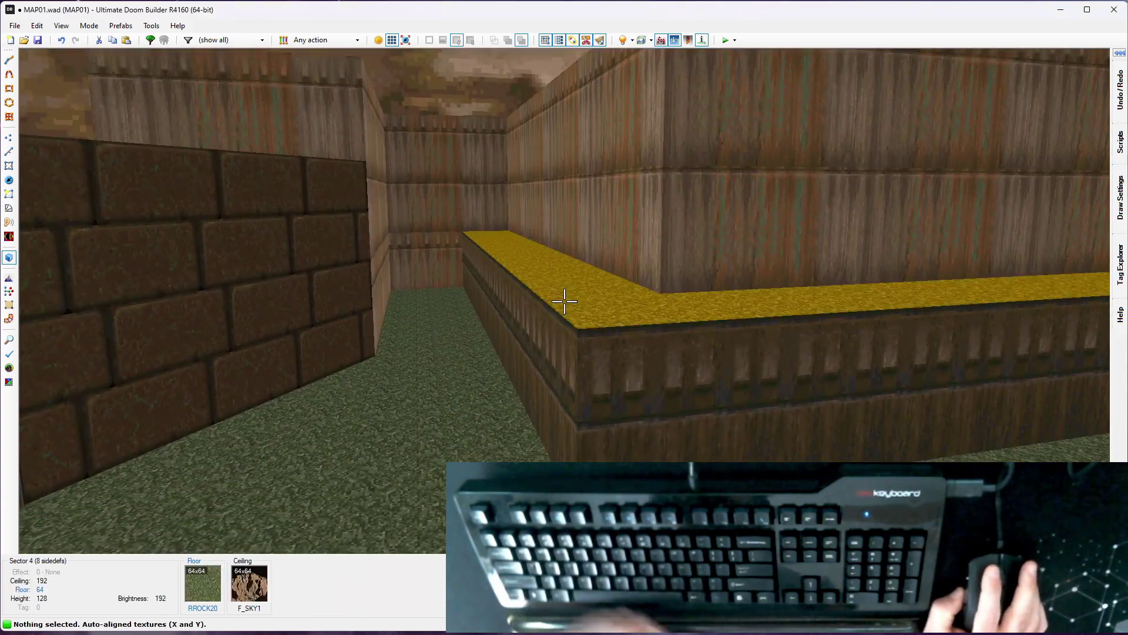
right_click(565, 302)
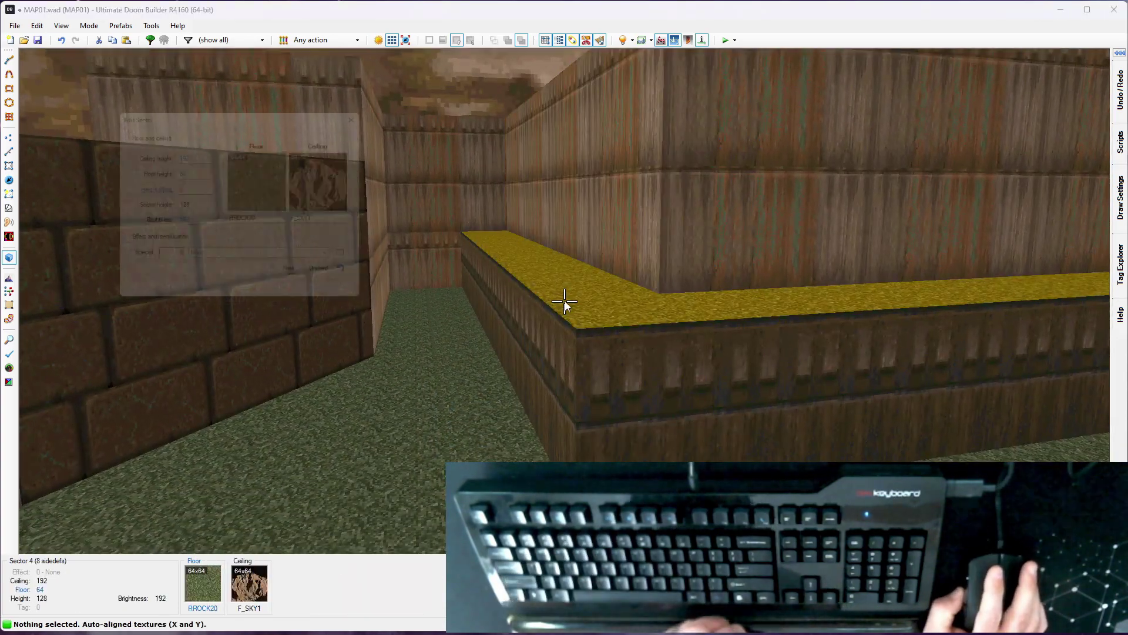
click(259, 179)
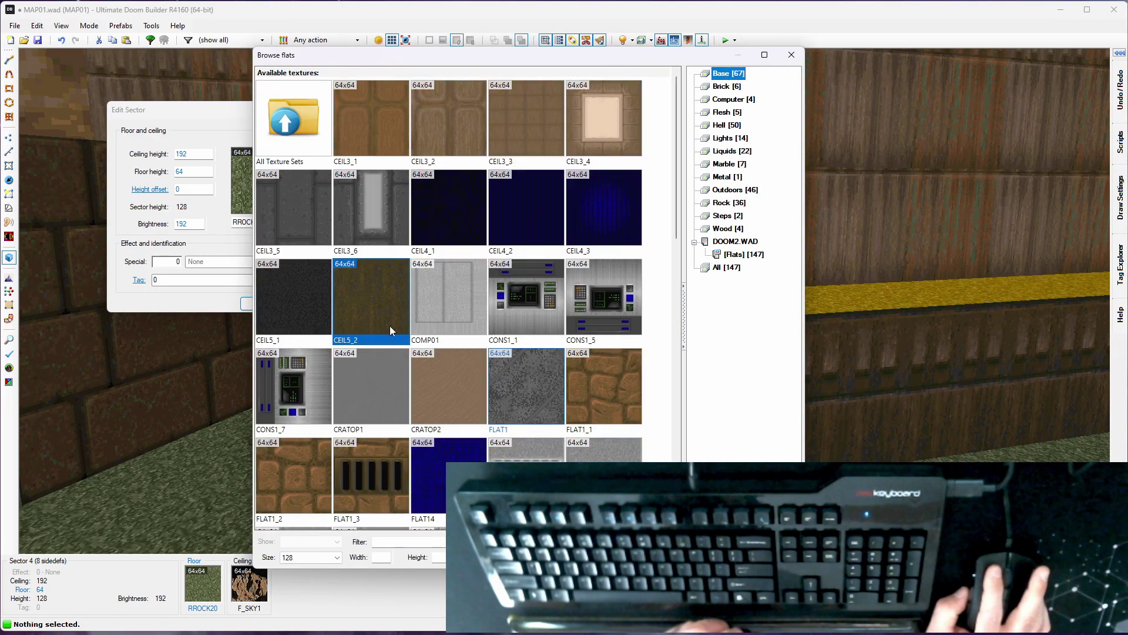
key(Return)
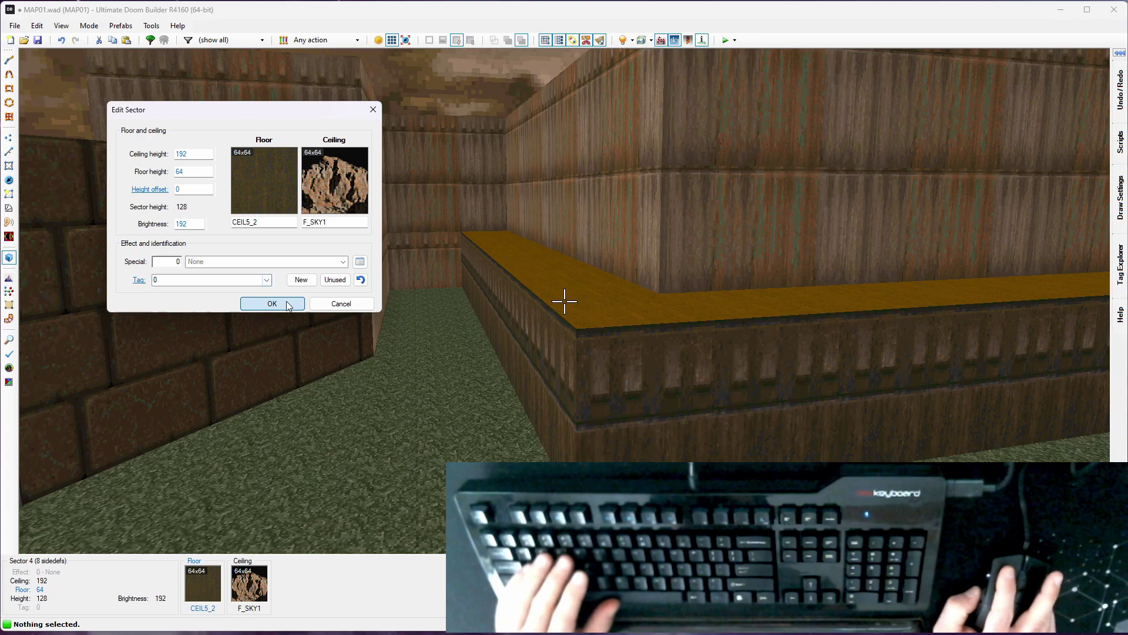
click(288, 306)
Step: Draw a 160-unit line across the narrow passage and the ledge, from the passage's inner corner to the wooden block's wall
key(a)
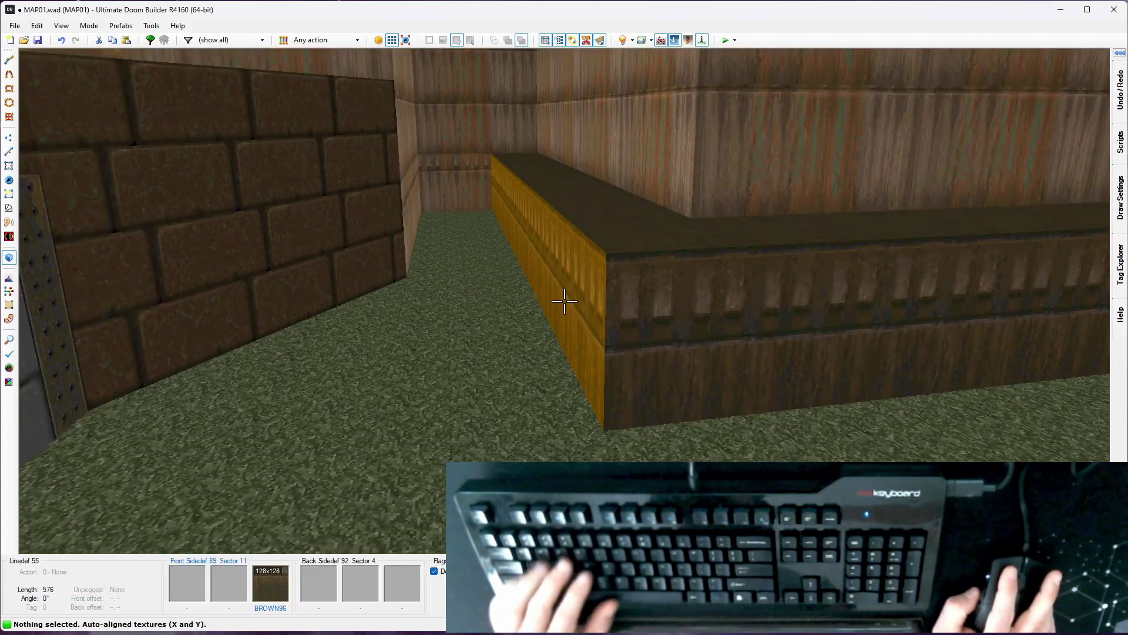
key(e)
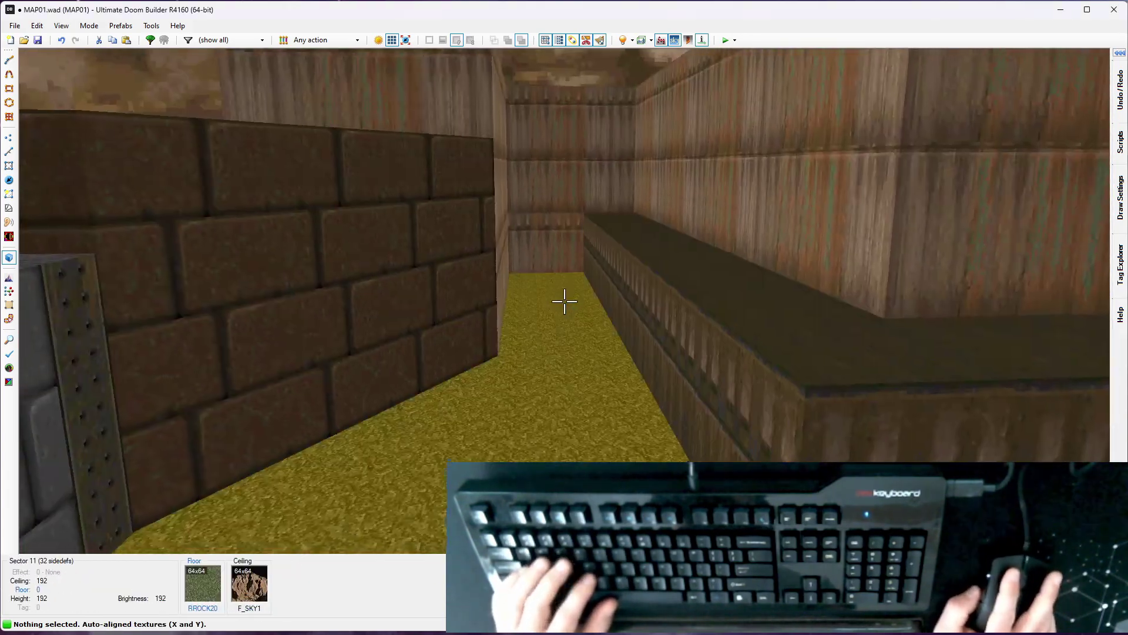
key(w)
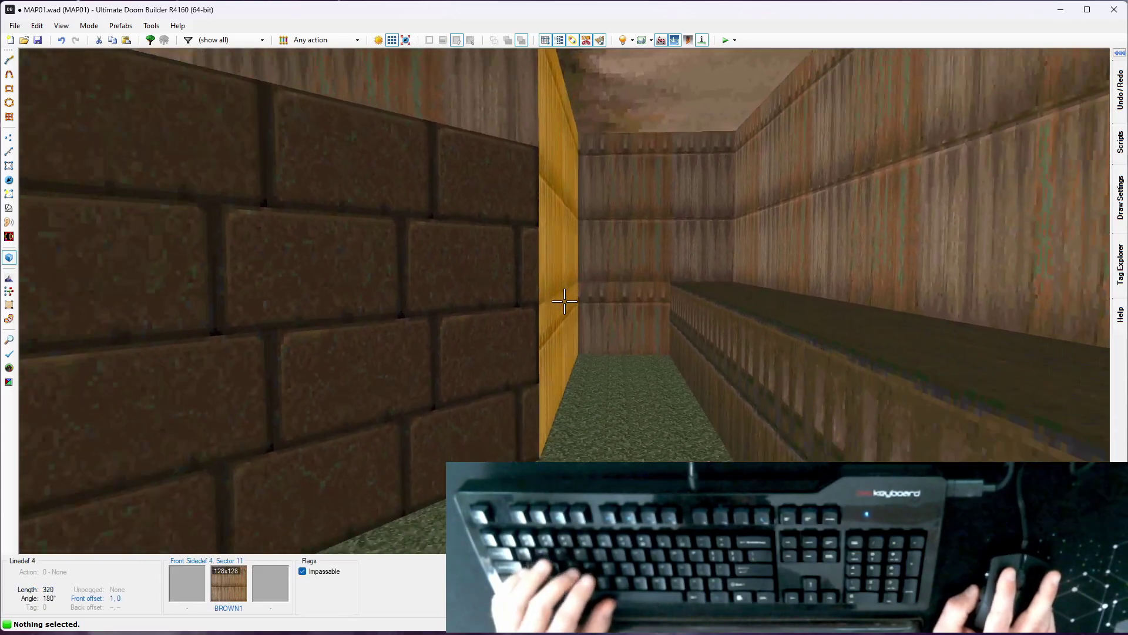
key(d)
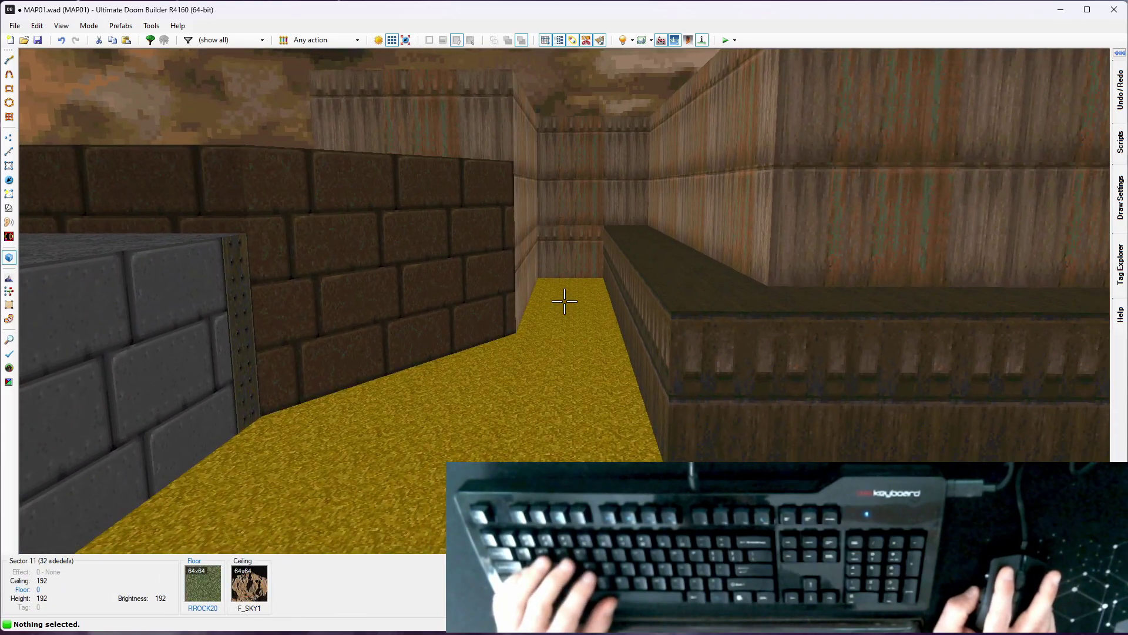
key(w)
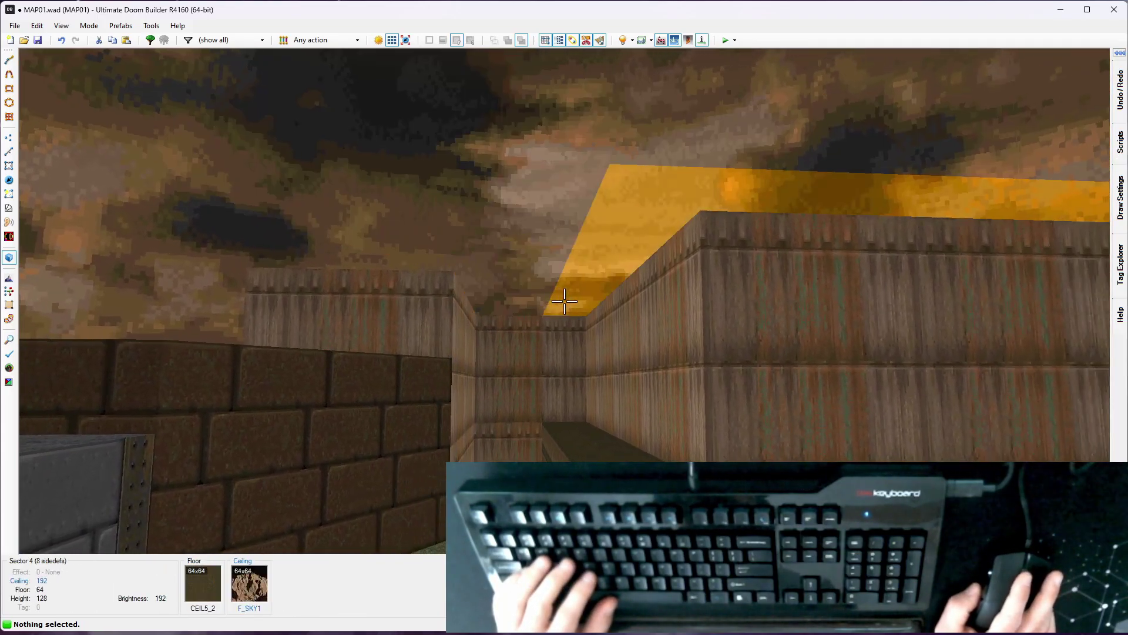
key(w)
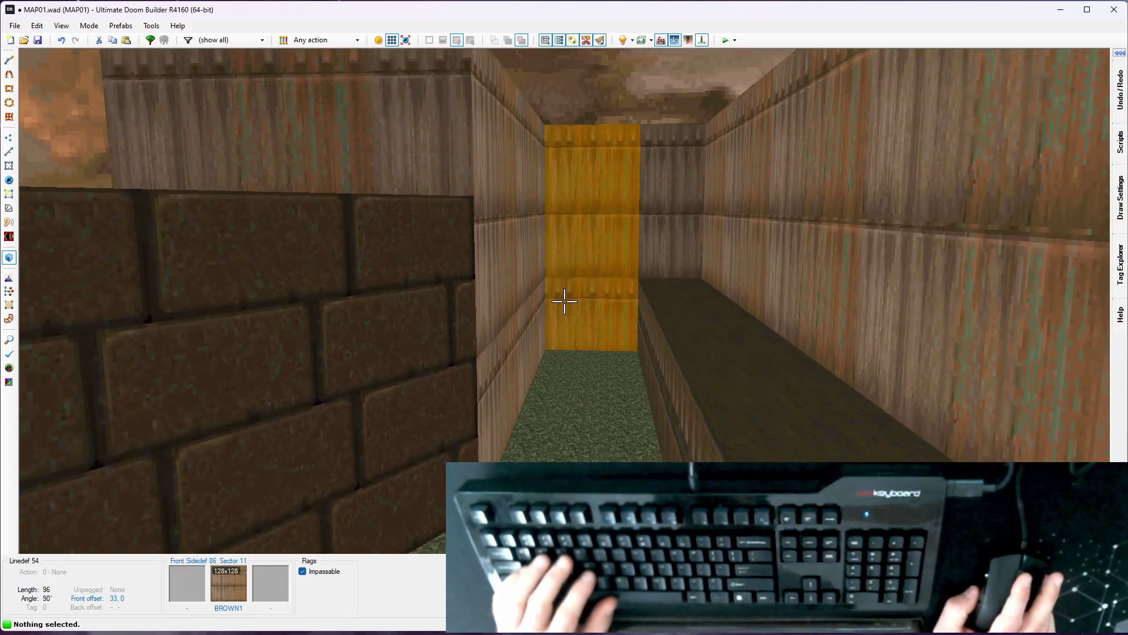
key(w)
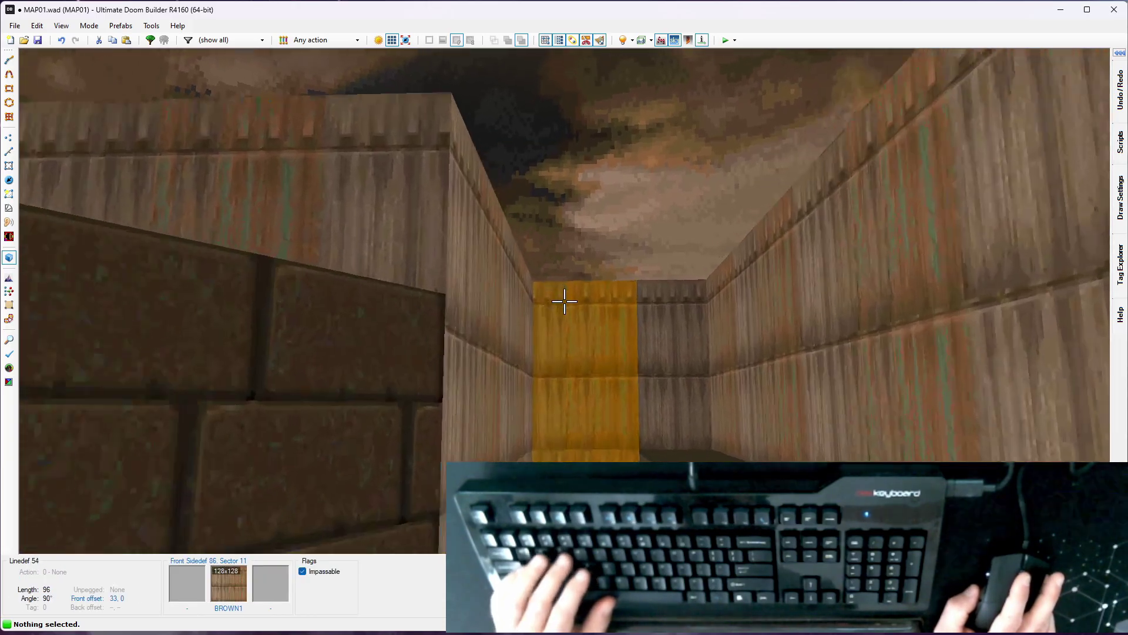
key(q)
middle_drag(546, 150, 471, 308)
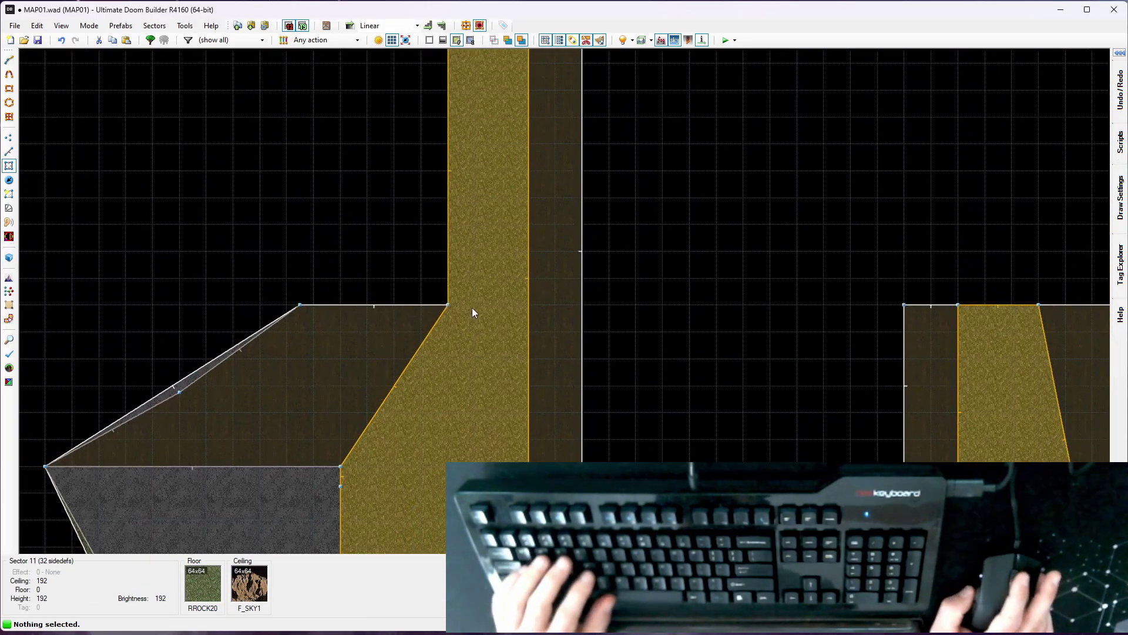
scroll(466, 309, up, 3)
key(d)
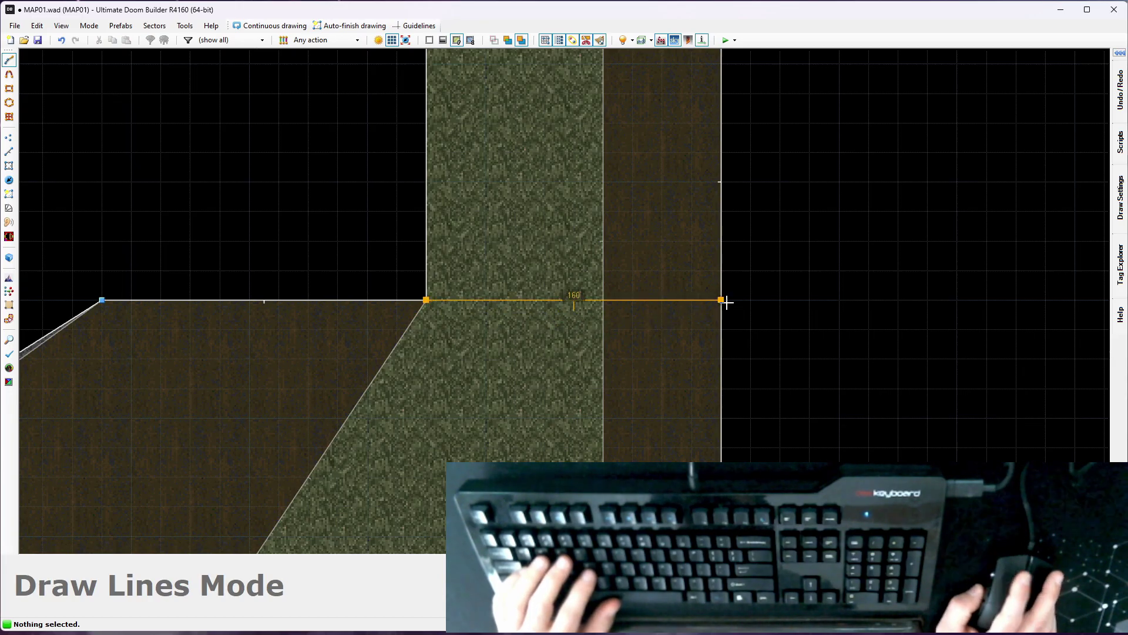
Step: Lower both ceilings over the split-off passage and its ledge to a height of 136 in 3D view
key(q)
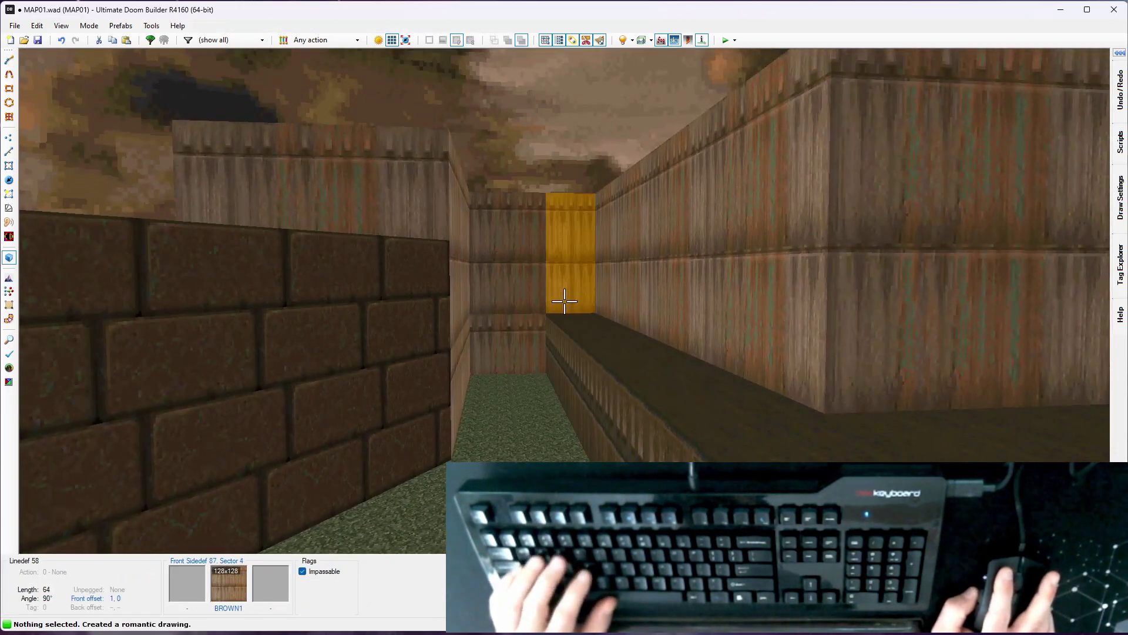
key(w)
click(564, 301)
click(564, 301)
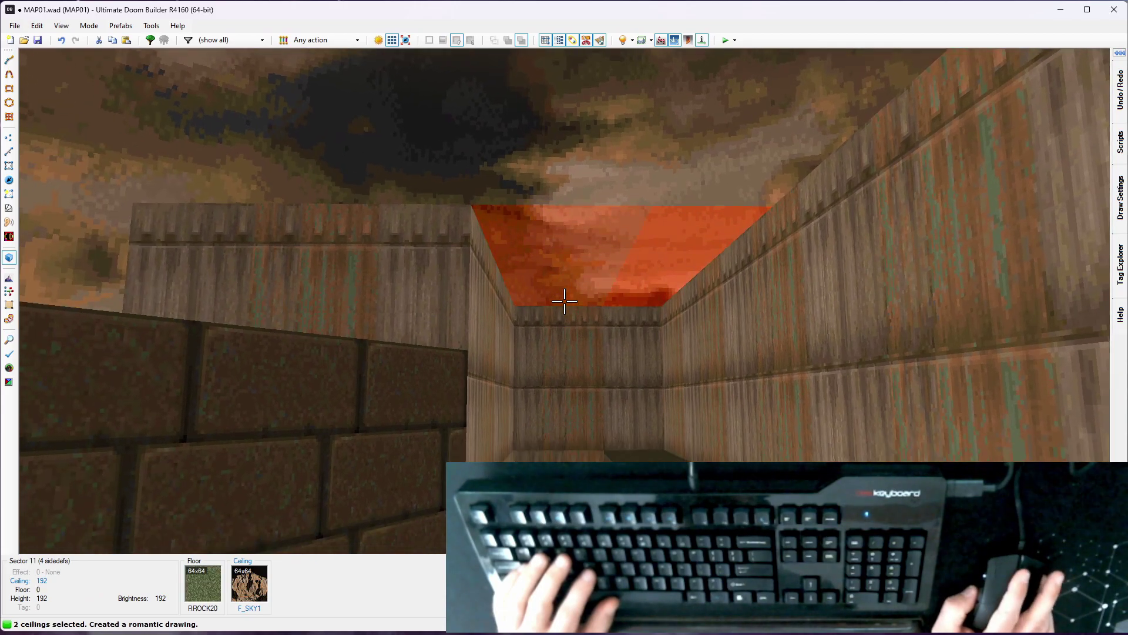
scroll(565, 301, down, 4)
scroll(564, 301, down, 2)
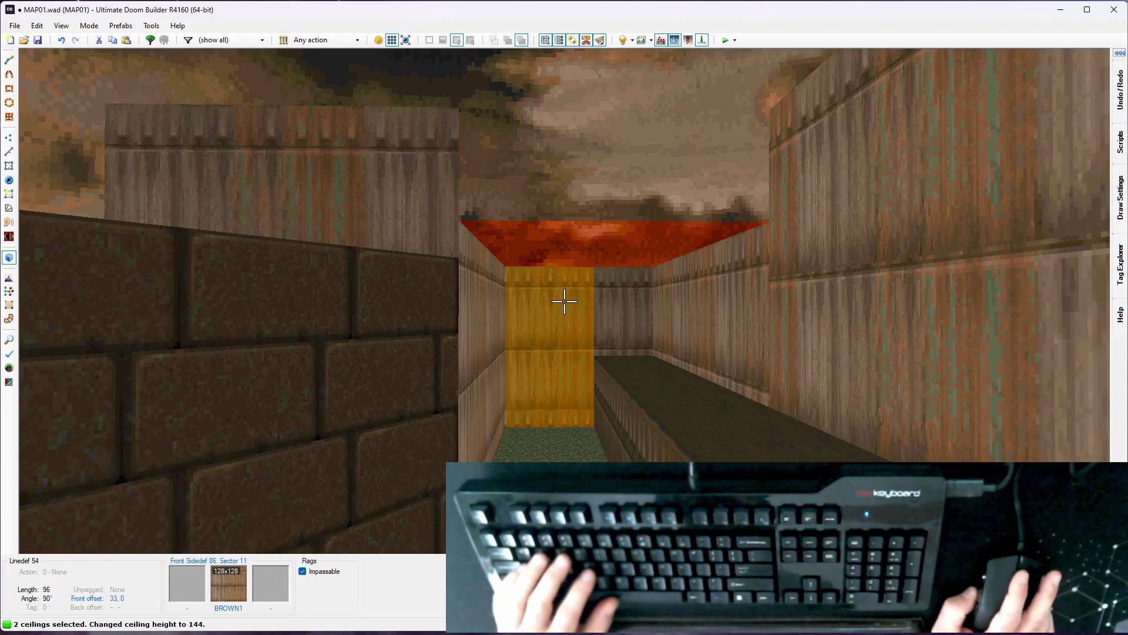
scroll(564, 301, down, 1)
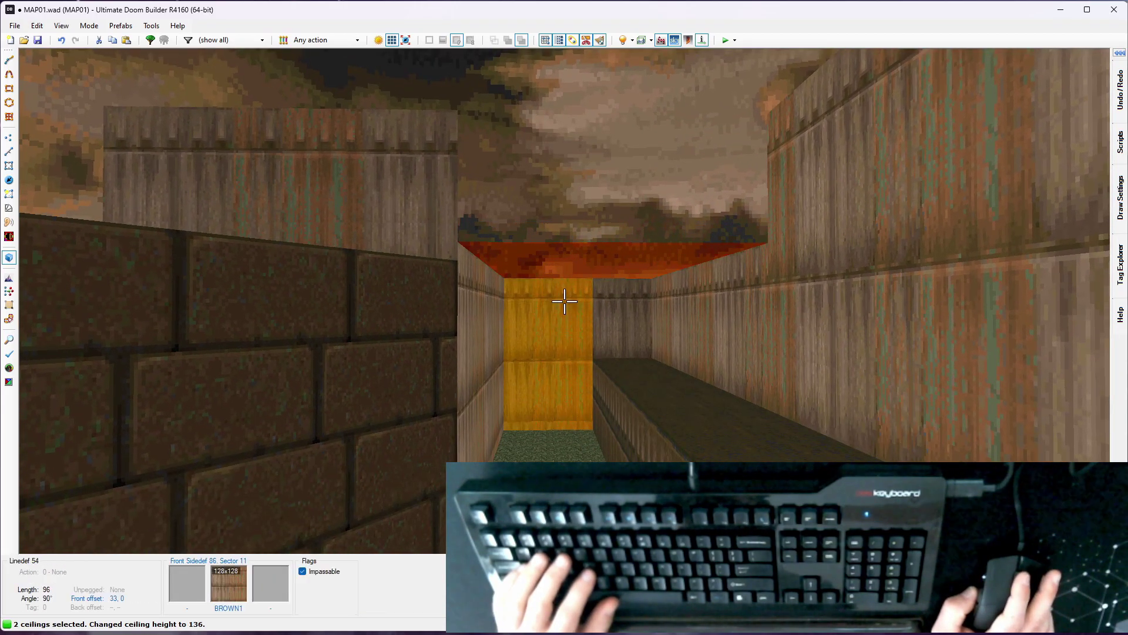
key(c)
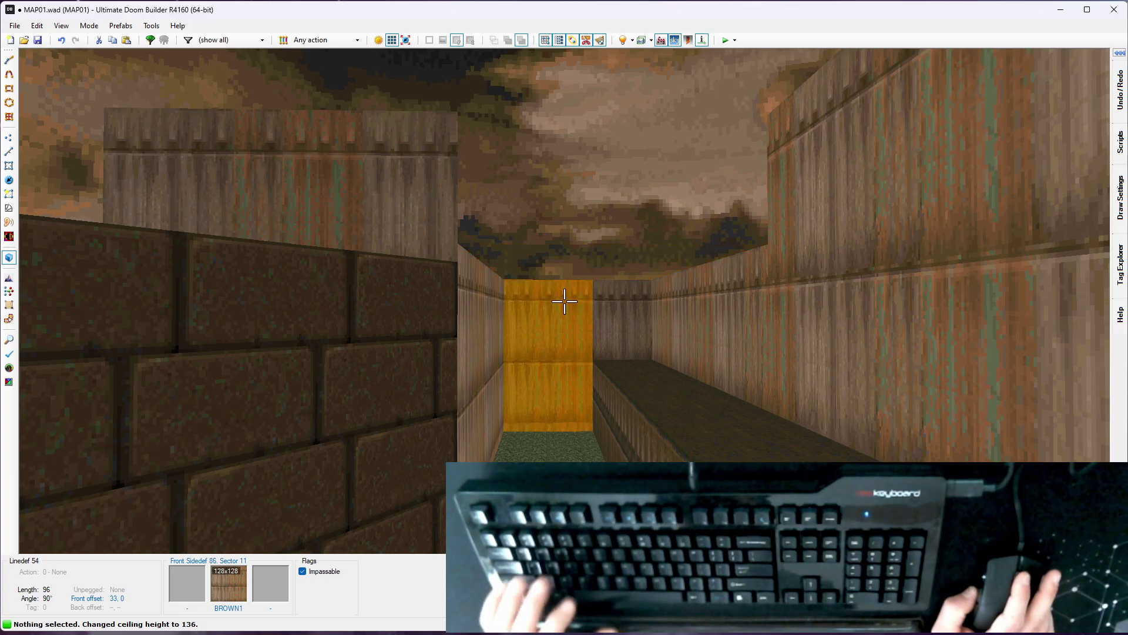
Step: Replace the sky on the two lowered passage ceilings with the CEIL5_1 texture
key(w)
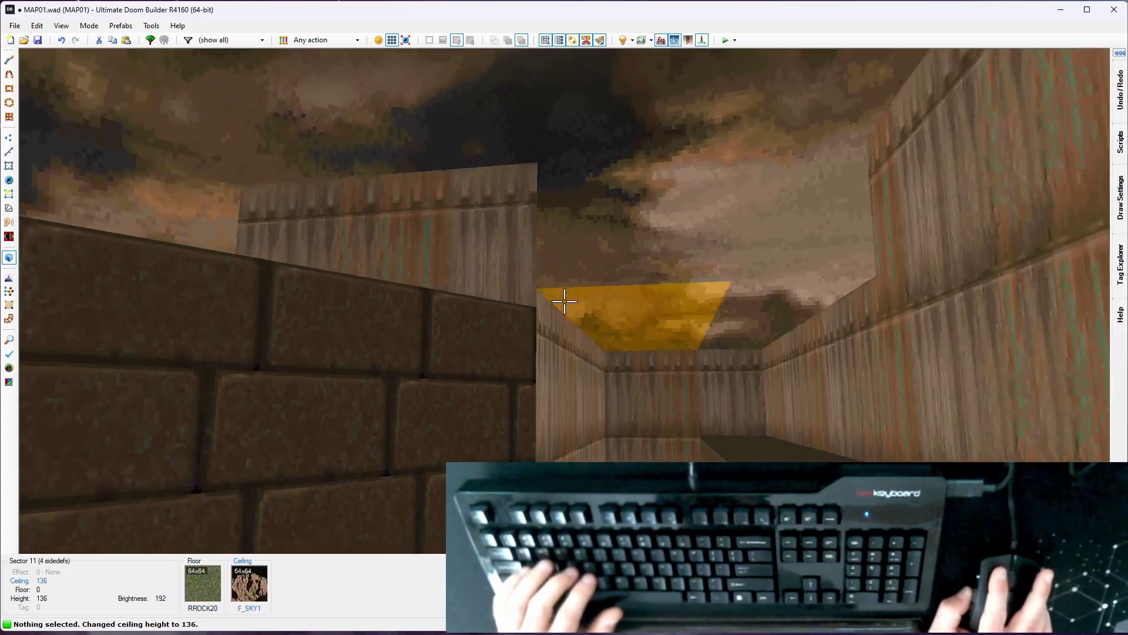
key(Tab)
key(w)
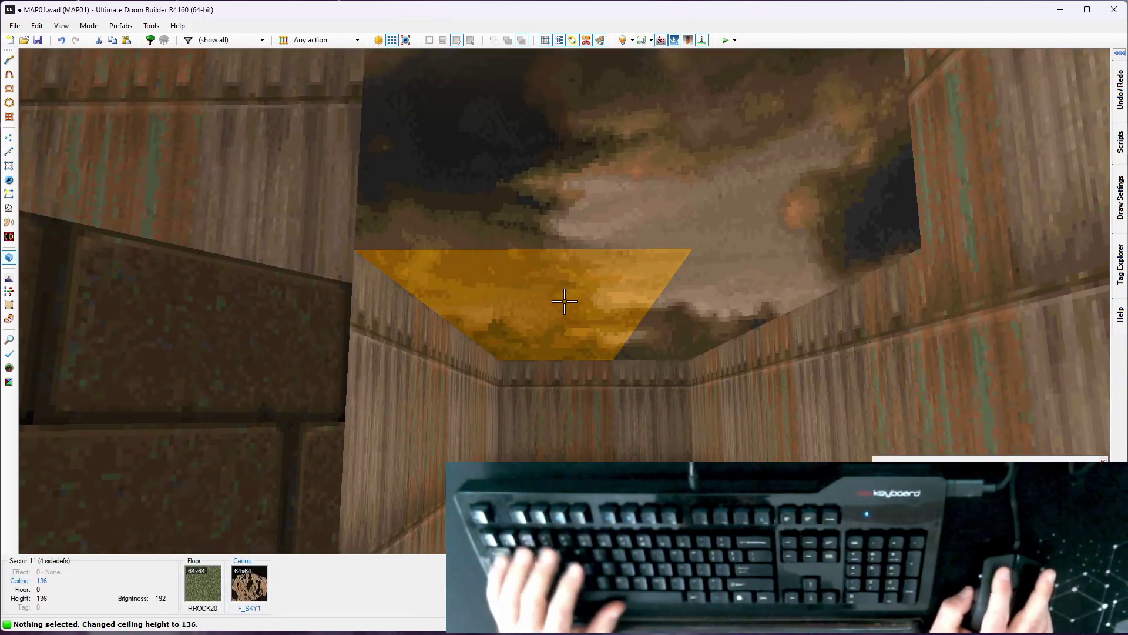
click(564, 301)
click(564, 302)
right_click(565, 302)
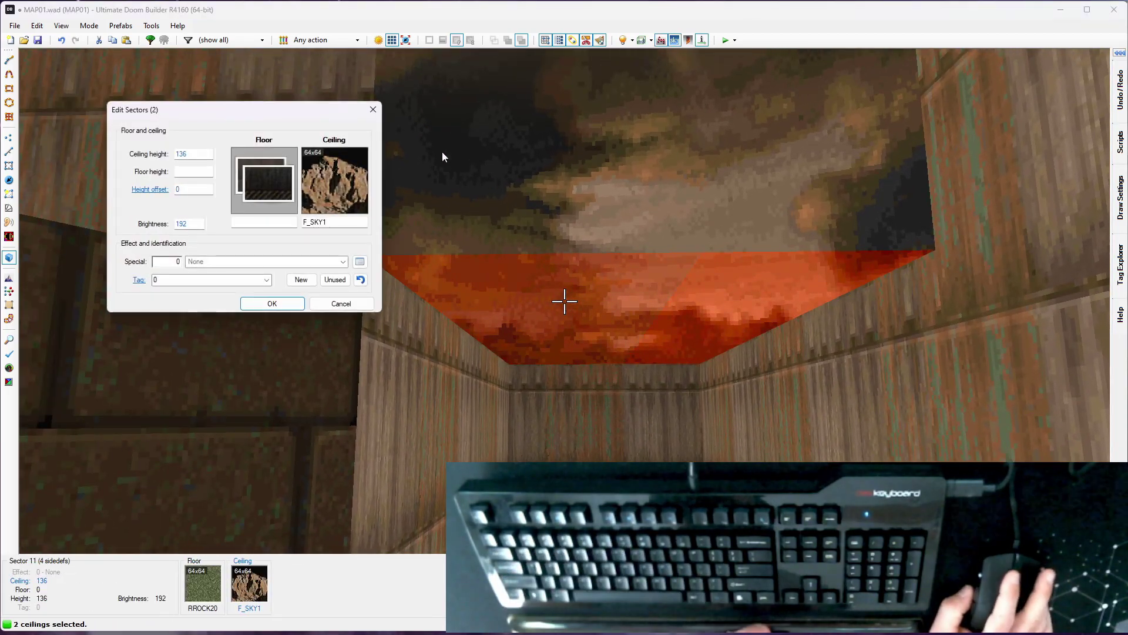
click(263, 180)
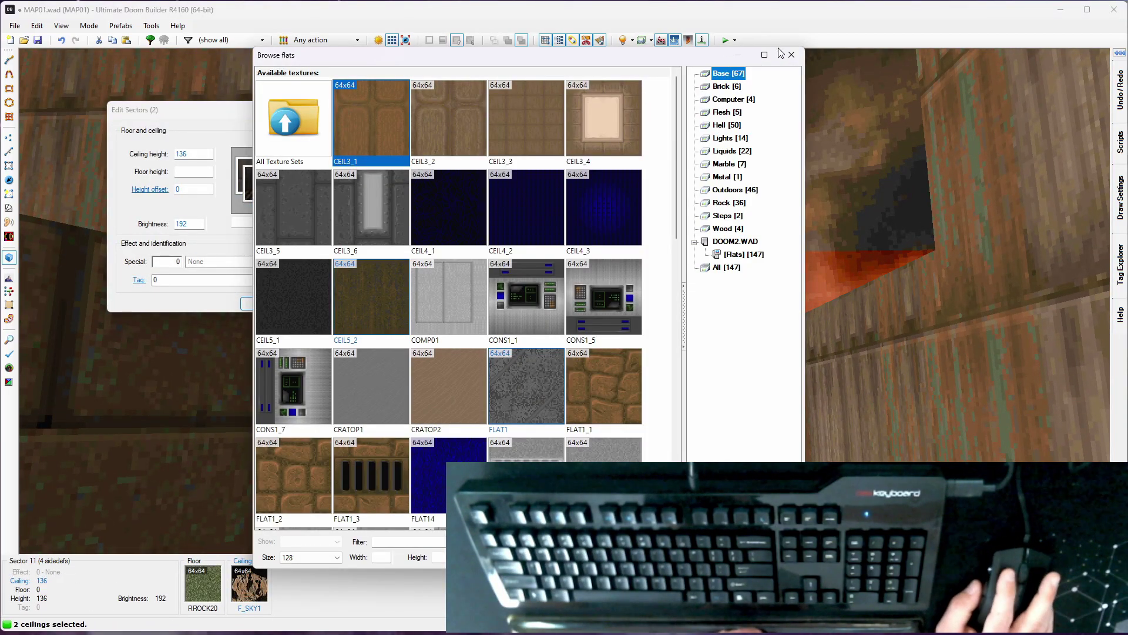
click(791, 54)
click(347, 181)
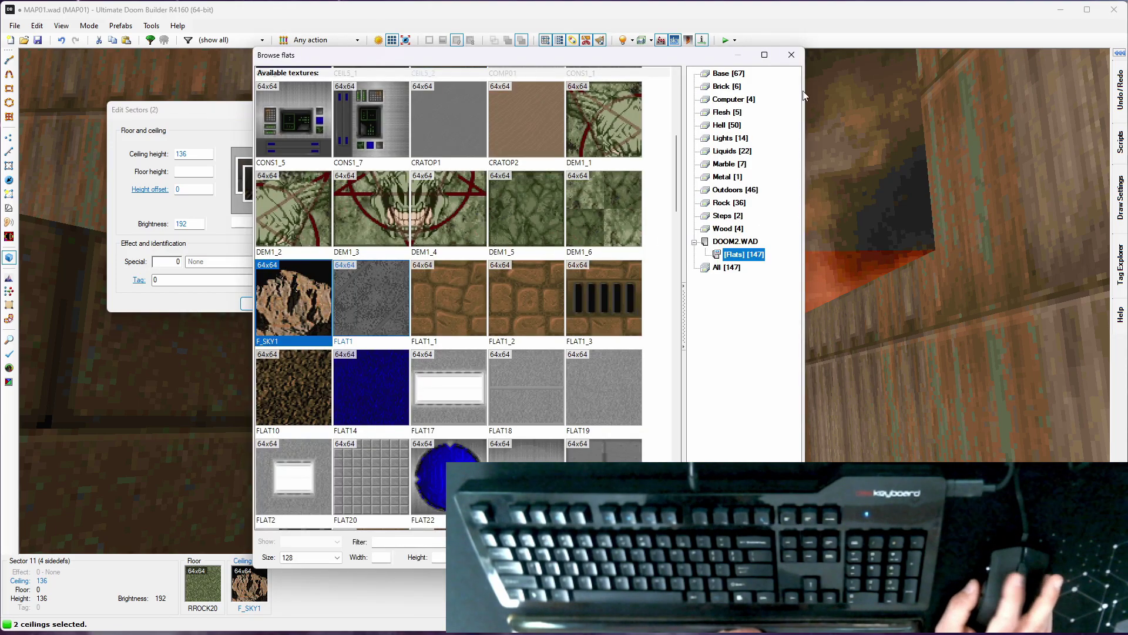
click(728, 74)
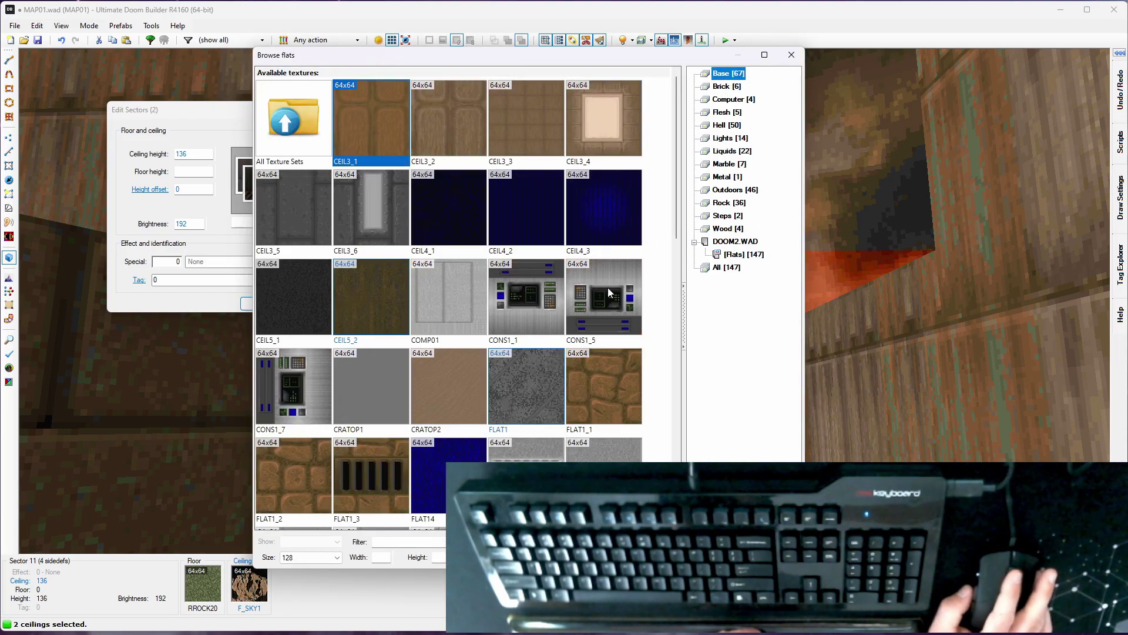
double_click(294, 299)
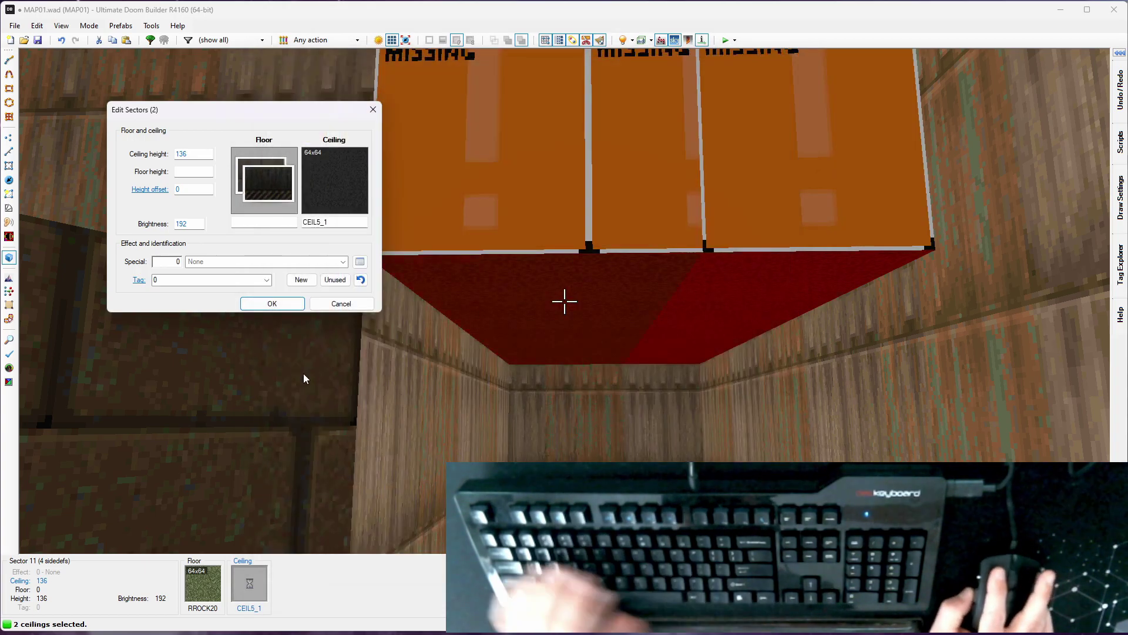
click(281, 303)
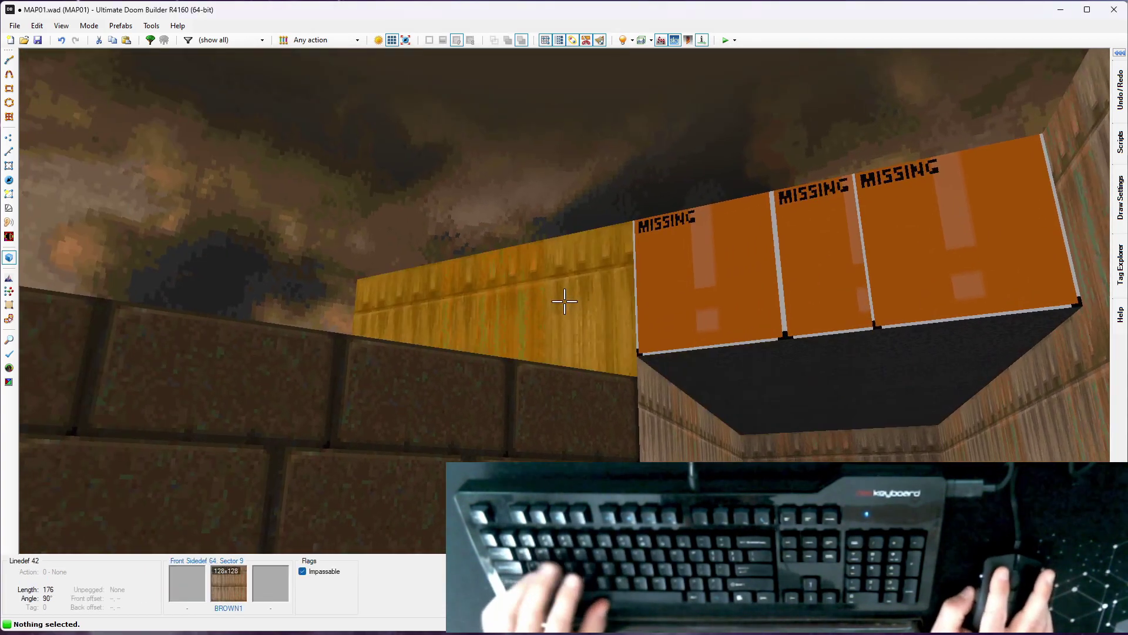
Step: Copy the BROWN1 texture from the neighbouring wooden wall onto the missing upper faces above the lowered passage ceiling
key(ctrl+c)
key(ctrl+v)
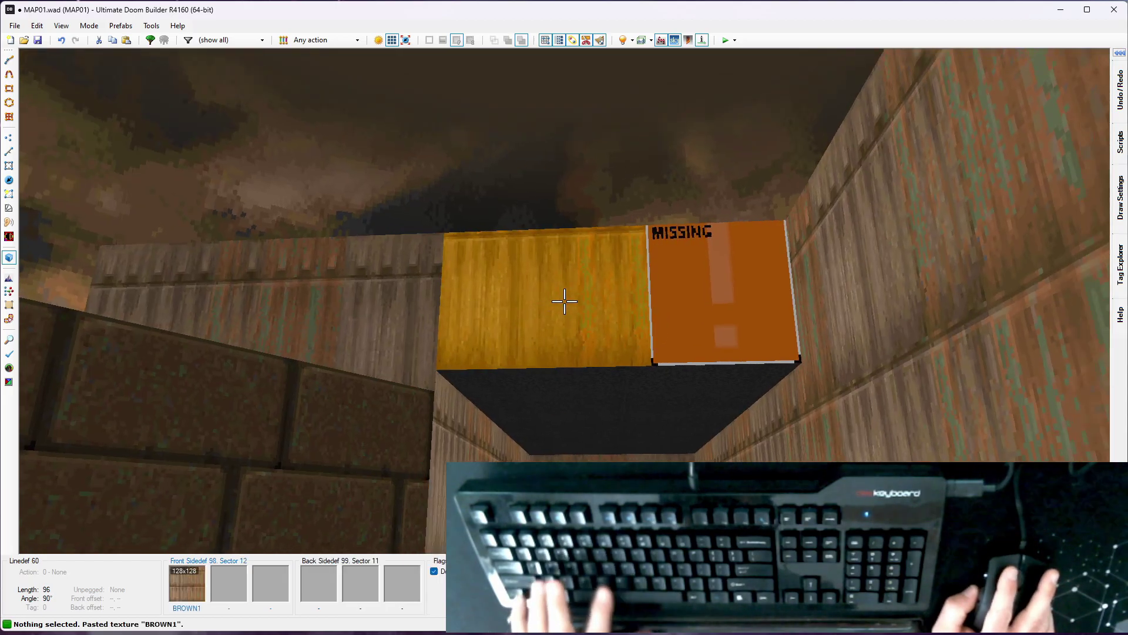
key(ctrl+v)
key(d)
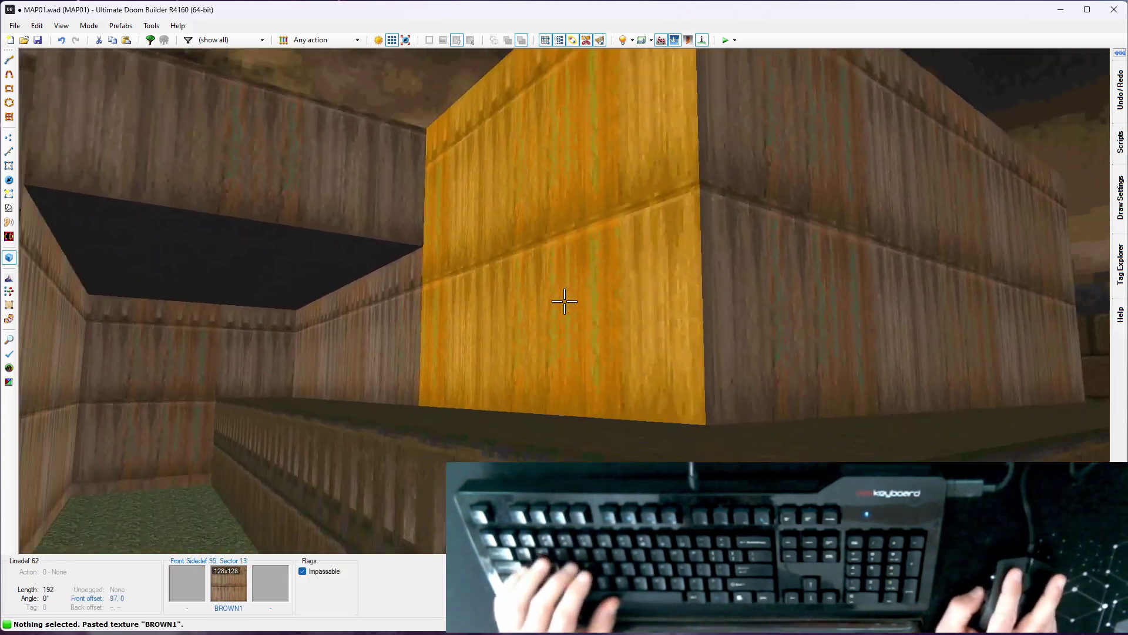
Step: Turn on the Upper Unpegged flag for the two upper wooden faces above the lowered passage ceiling
key(e)
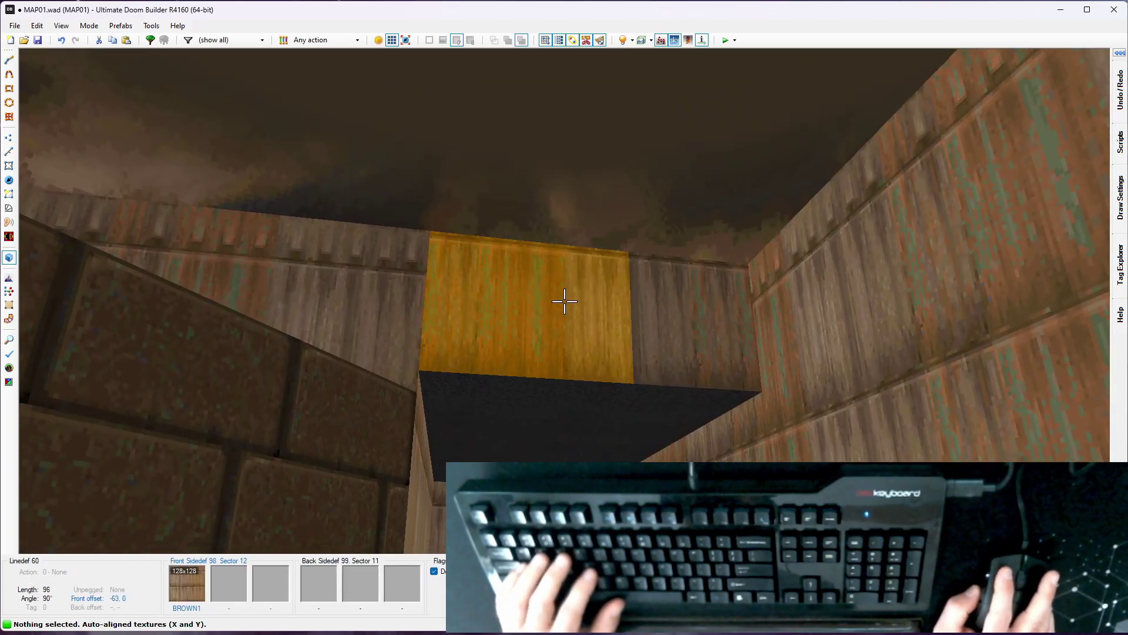
click(564, 300)
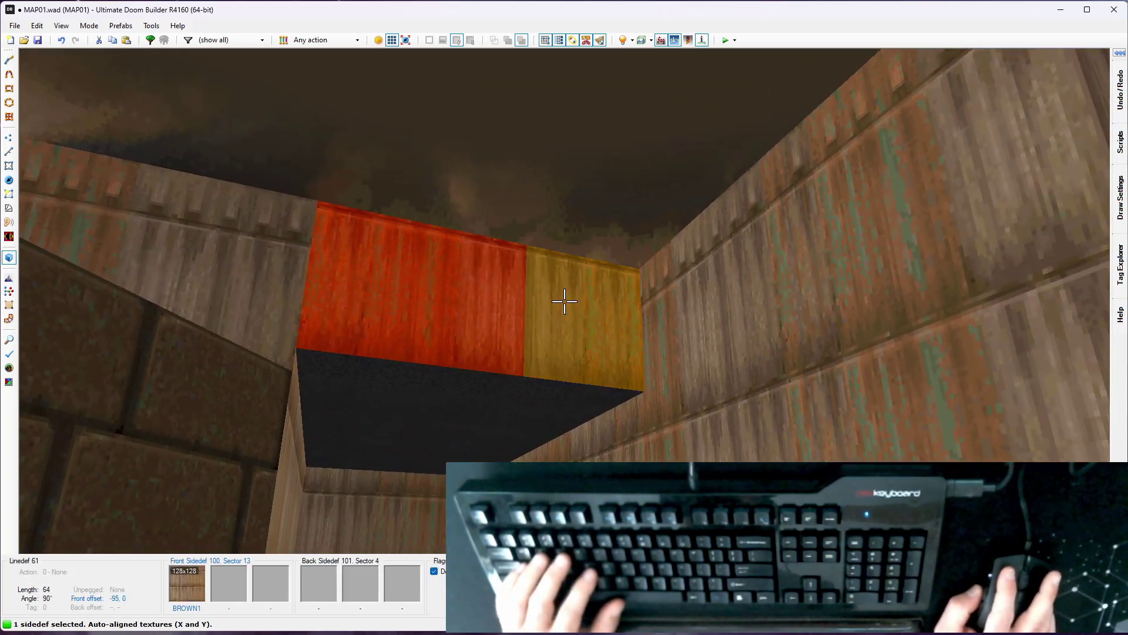
right_click(565, 301)
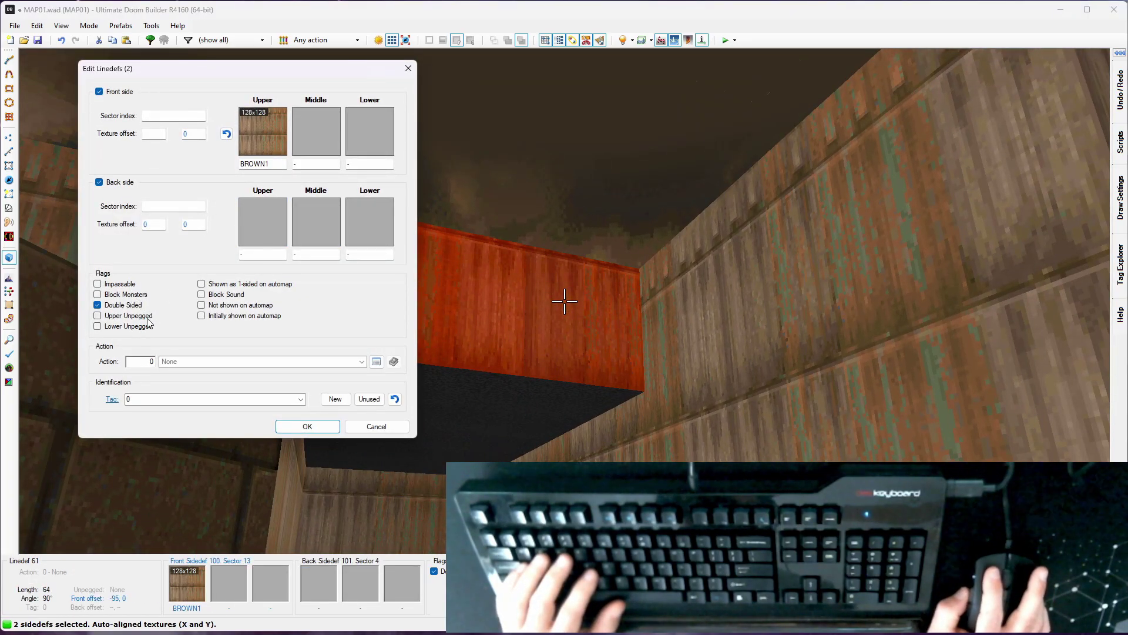
click(307, 426)
key(w)
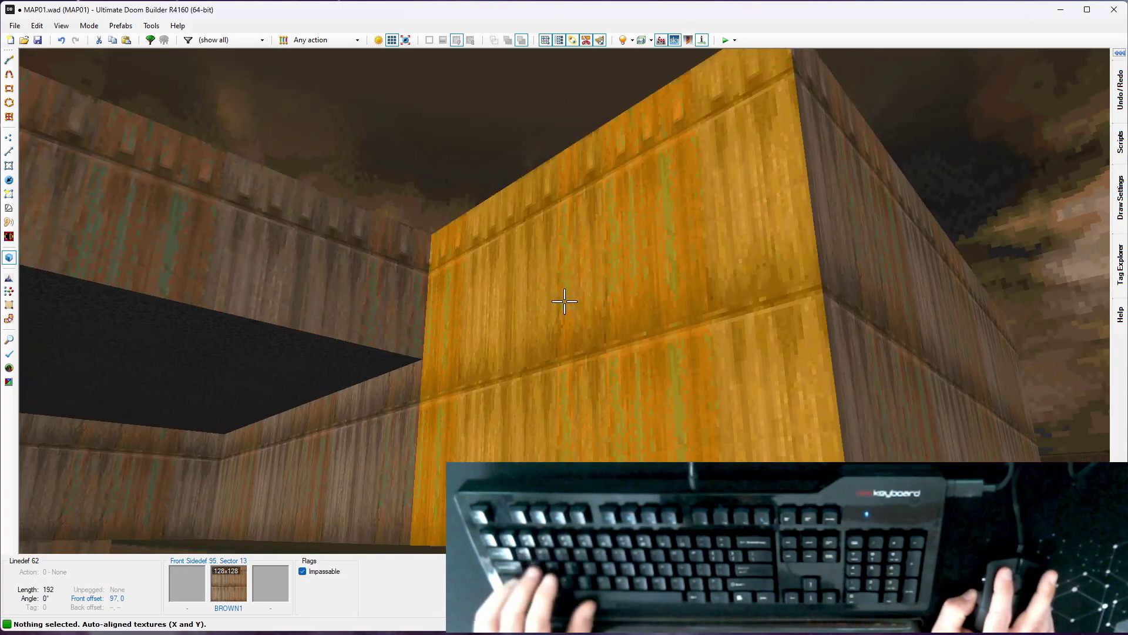
Step: Raise the roofed passage's floor, trying heights of 24 and 32 and settling on 16
key(e)
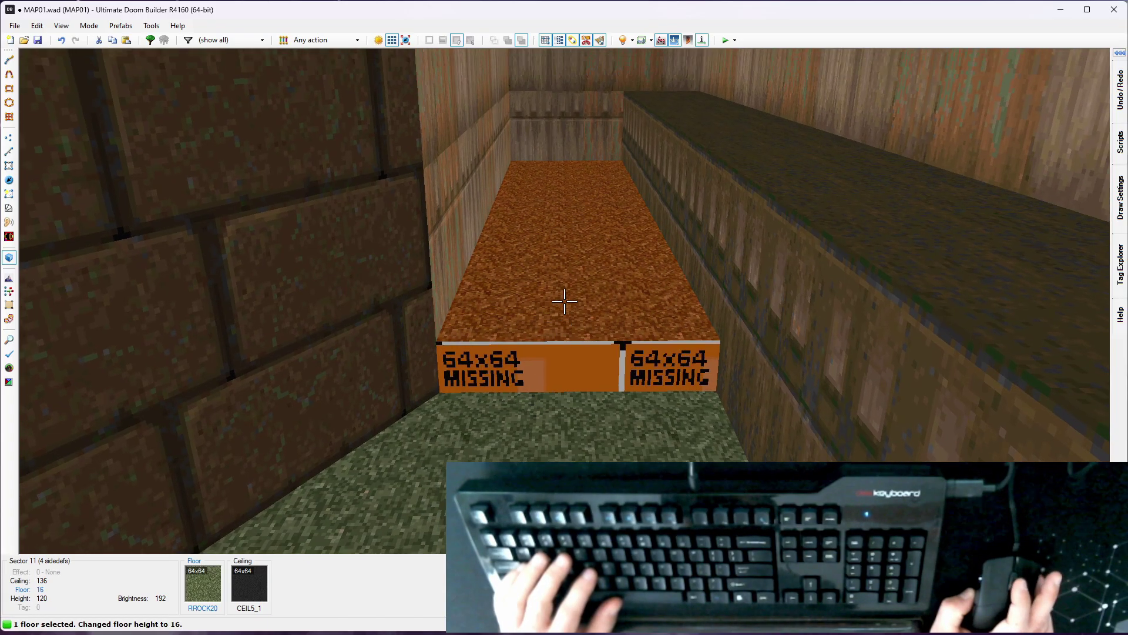
key(e)
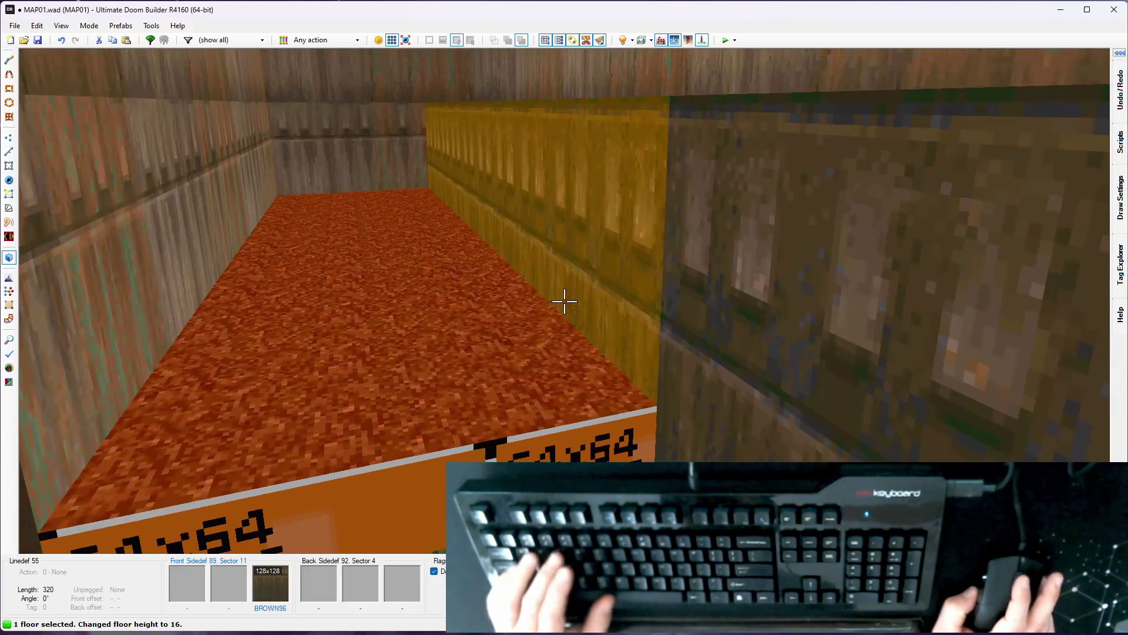
key(c)
key(d)
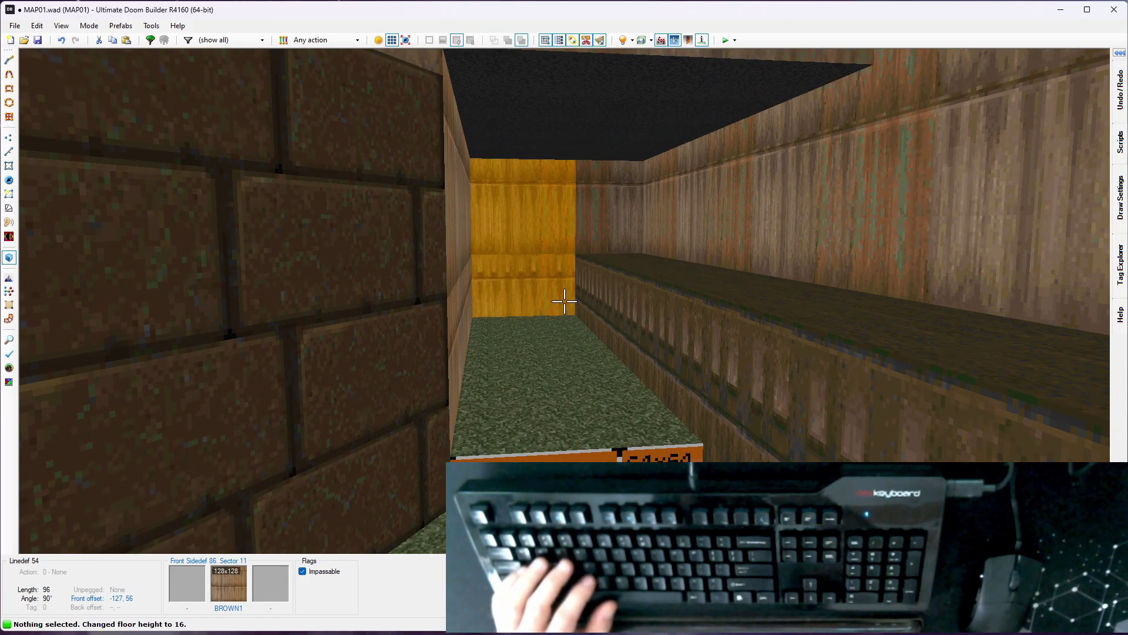
key(e)
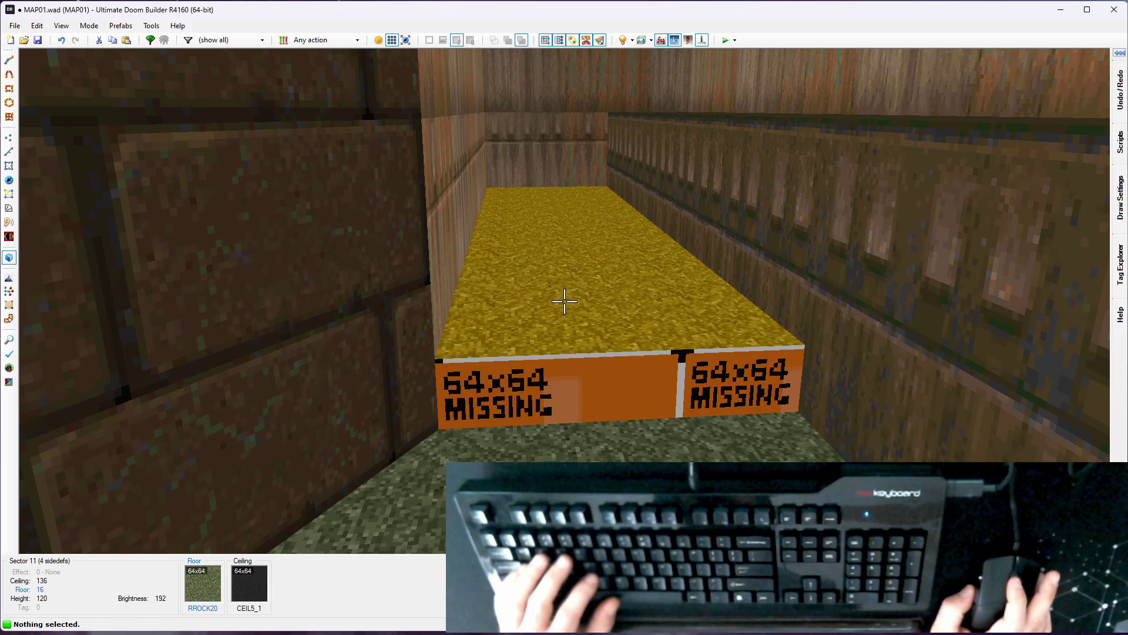
scroll(564, 301, up, 1)
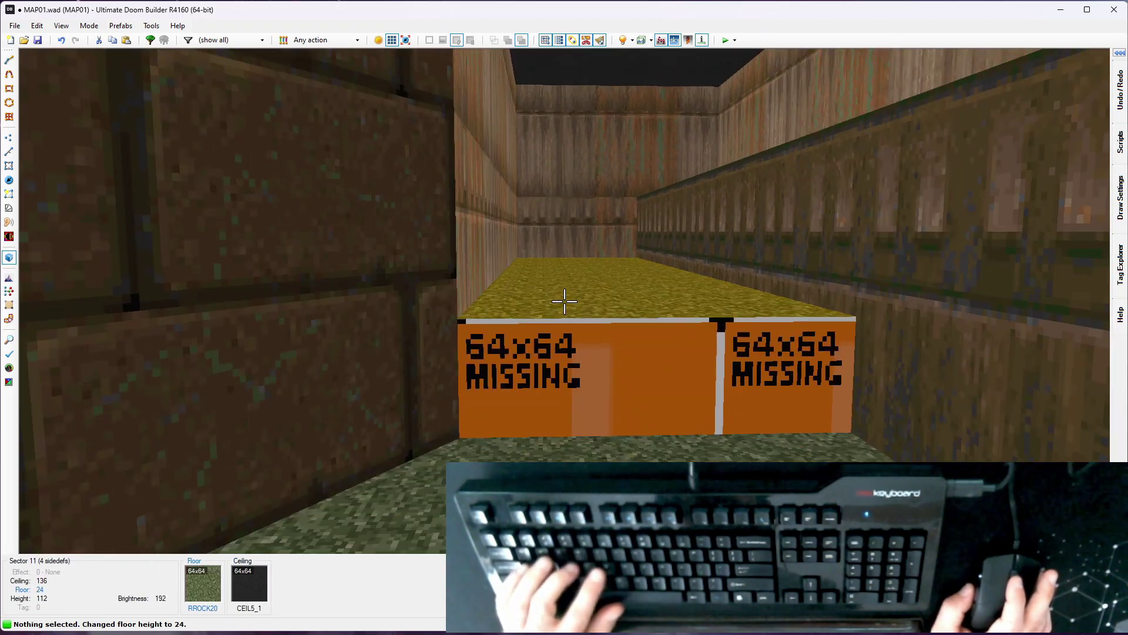
scroll(565, 300, up, 1)
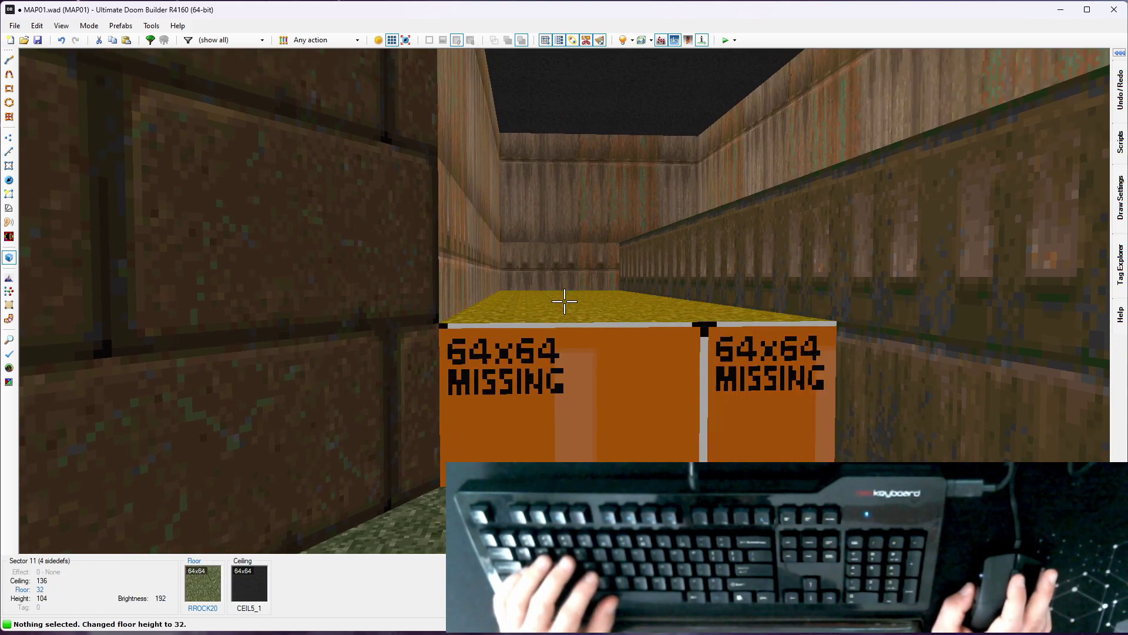
scroll(564, 301, down, 2)
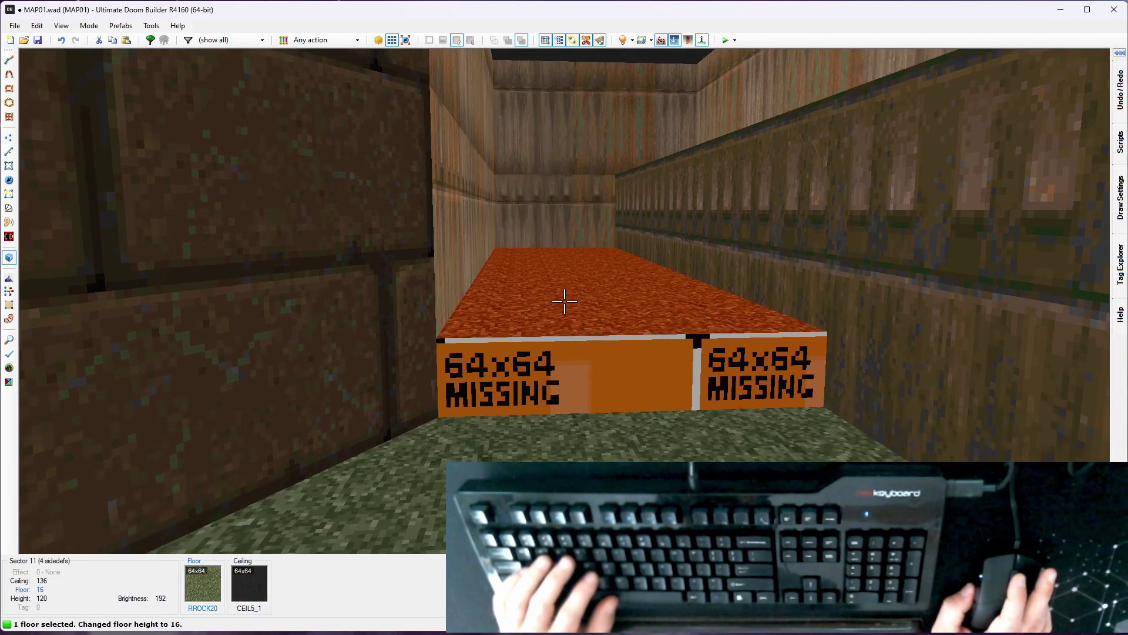
click(564, 301)
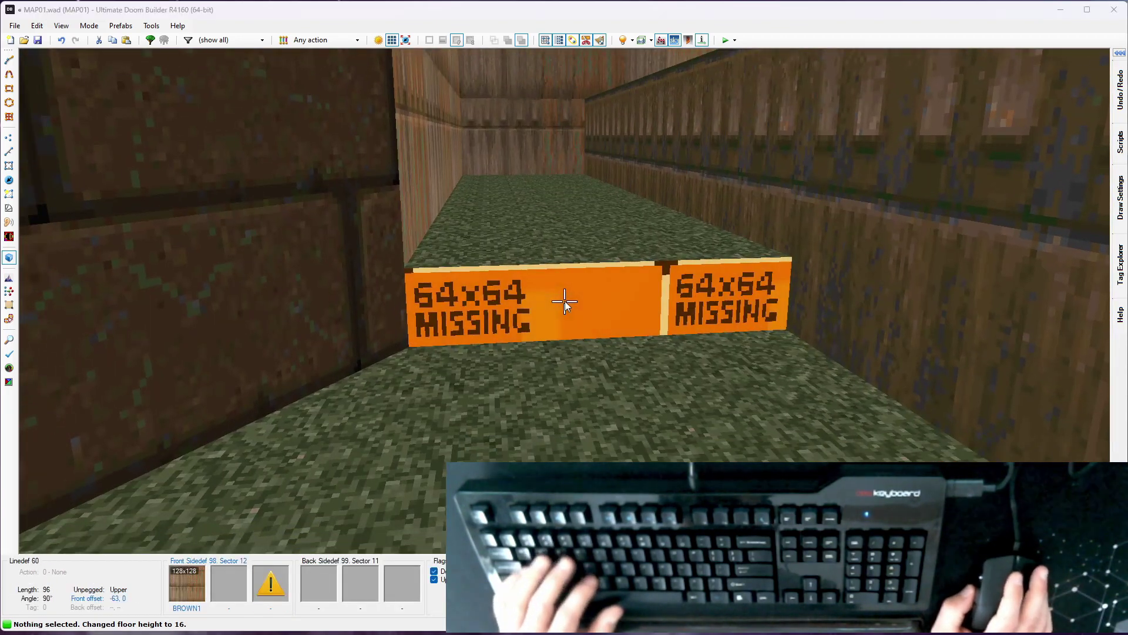
Step: Apply the SW1GARG texture from the Metal set to the missing lower face of the passage step
right_click(564, 301)
click(355, 132)
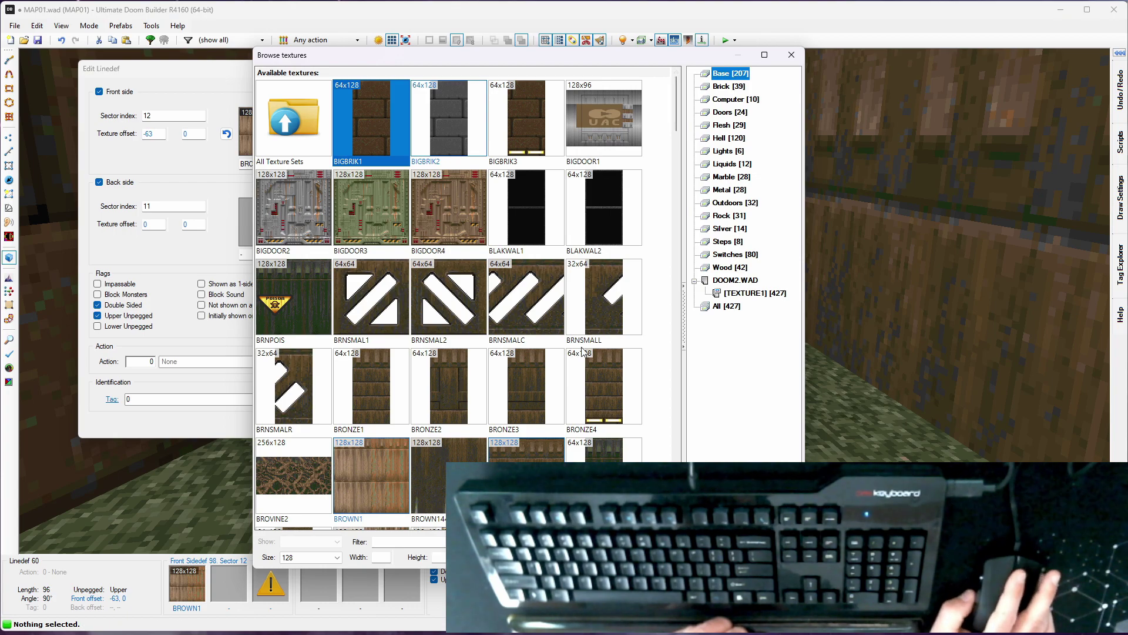
click(729, 189)
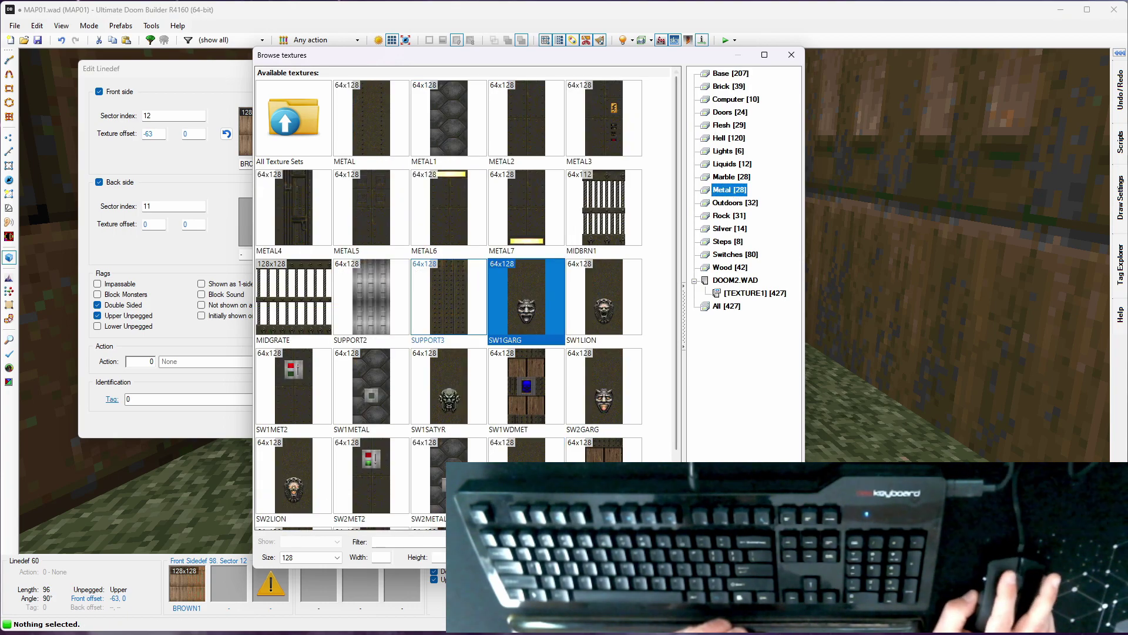
key(Return)
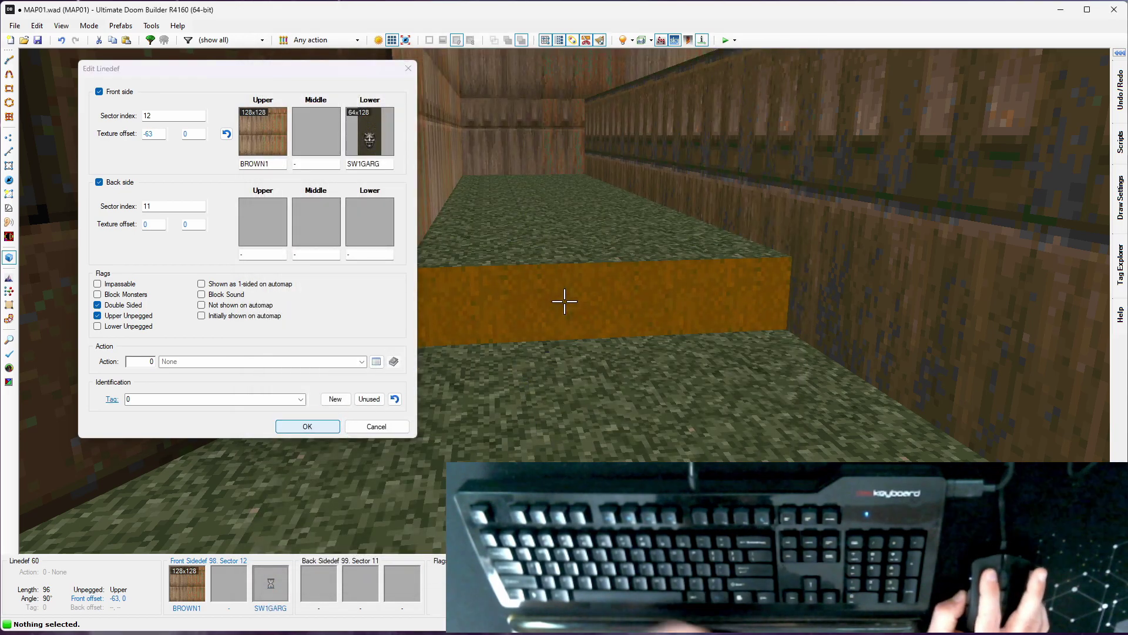
key(Return)
key(w)
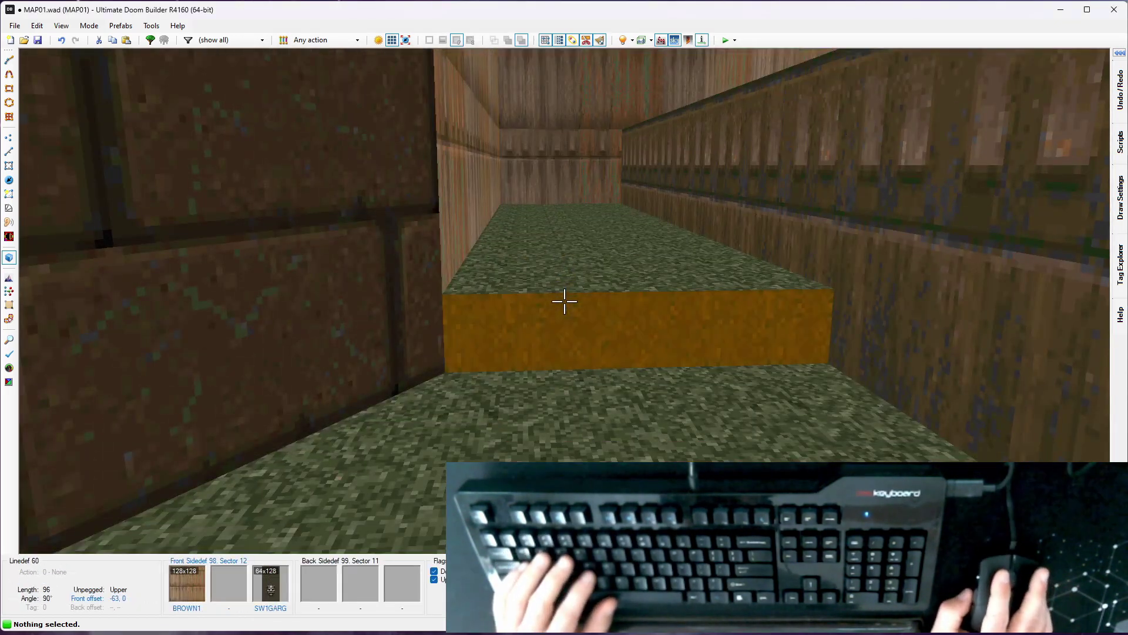
right_click(564, 301)
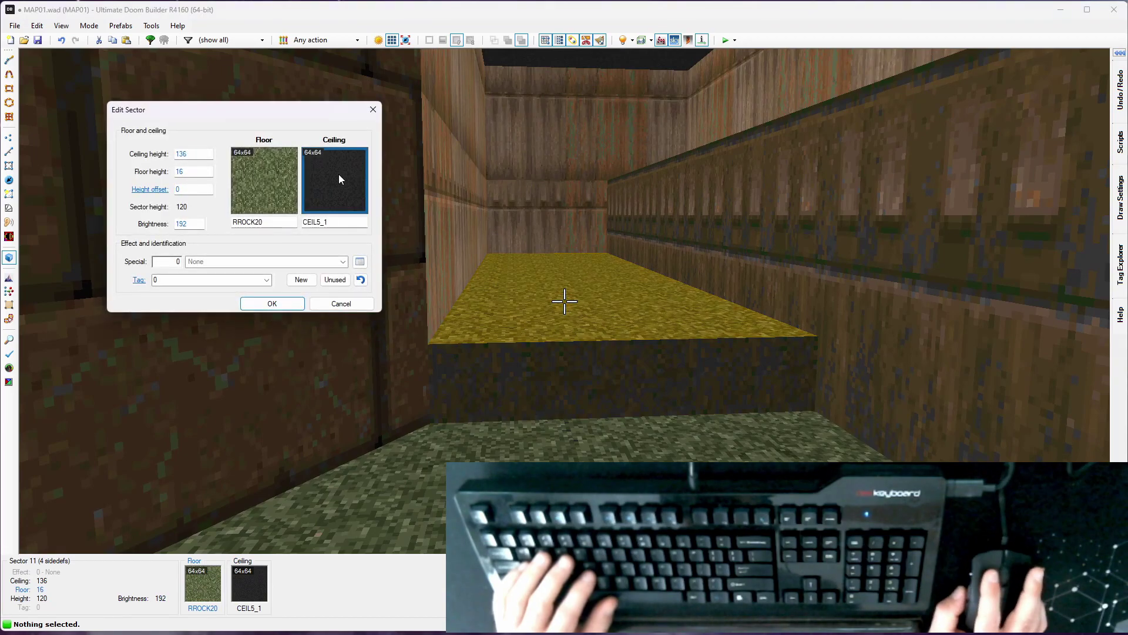
click(246, 170)
key(Escape)
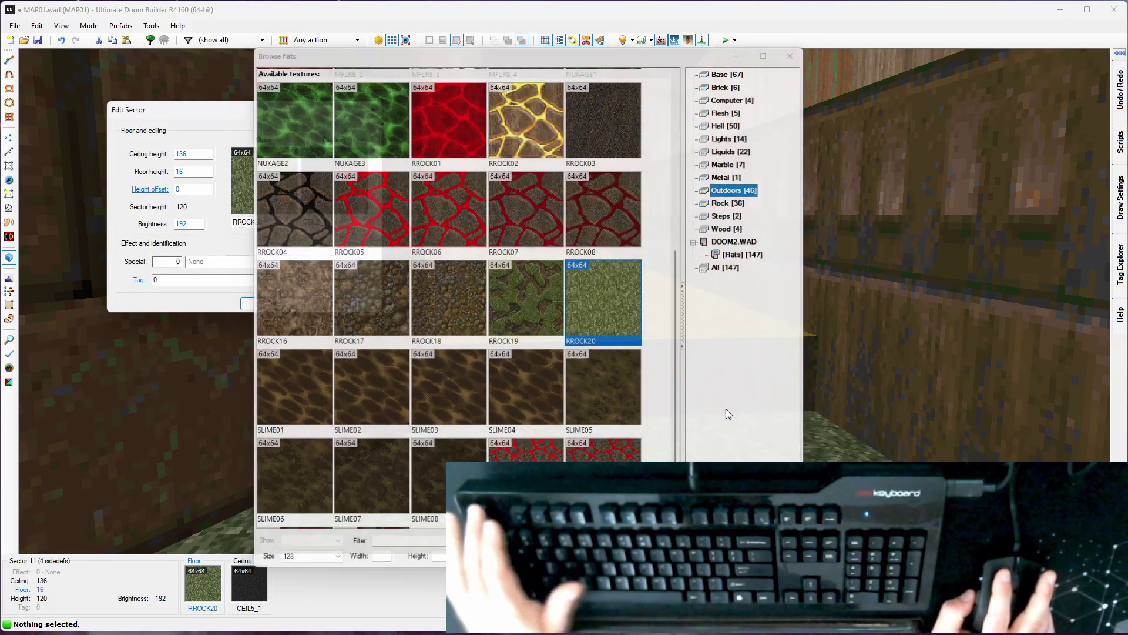
click(350, 305)
Step: Replace the lower texture on the passage step's front face with CEMENT3
right_click(564, 300)
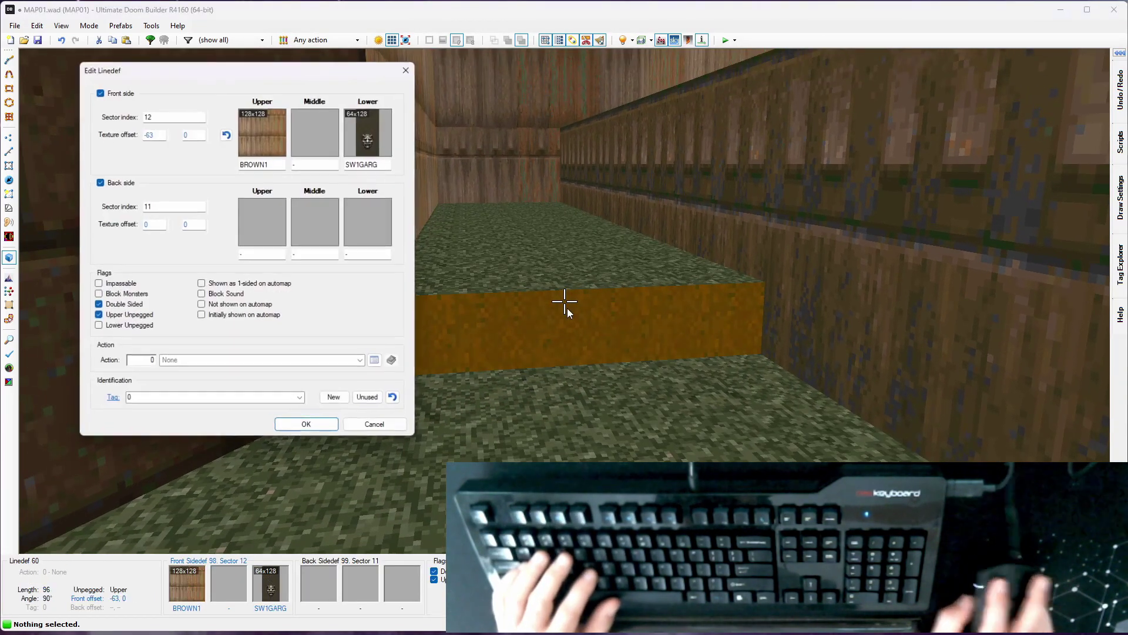
click(254, 138)
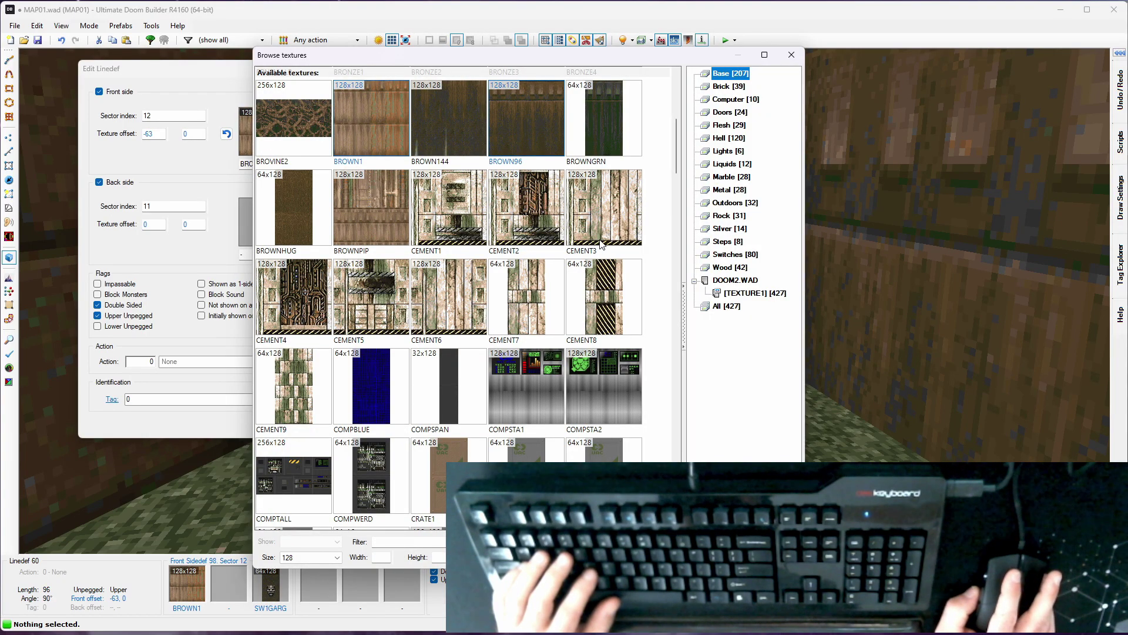
key(Return)
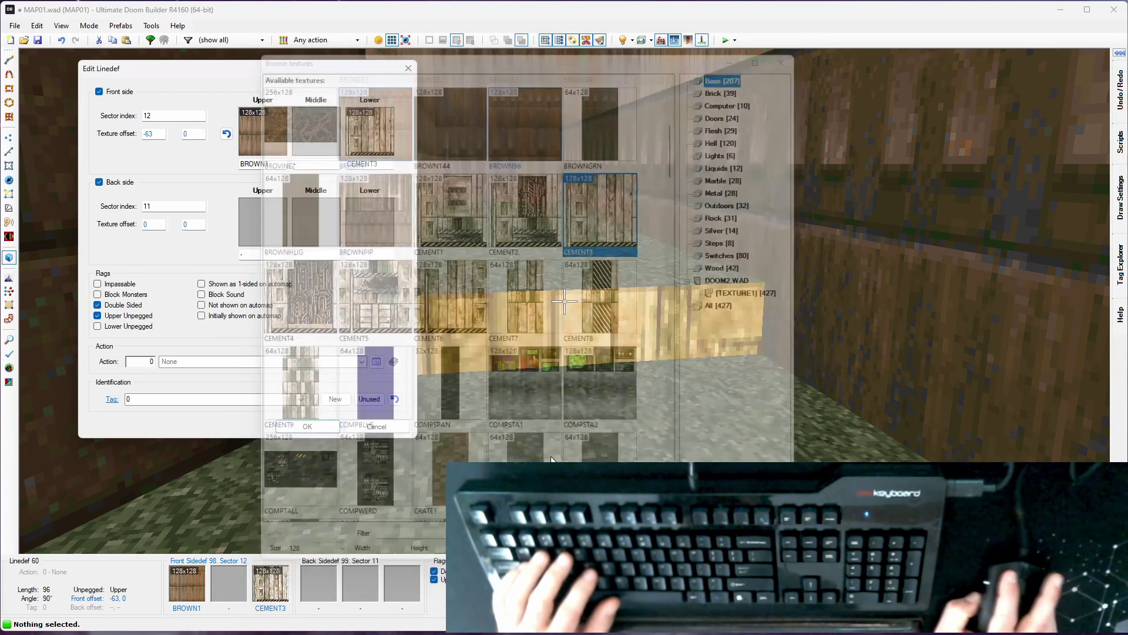
key(Return)
Step: Replace the grass floor of the raised roofed passage with the FLAT1 texture
right_click(564, 301)
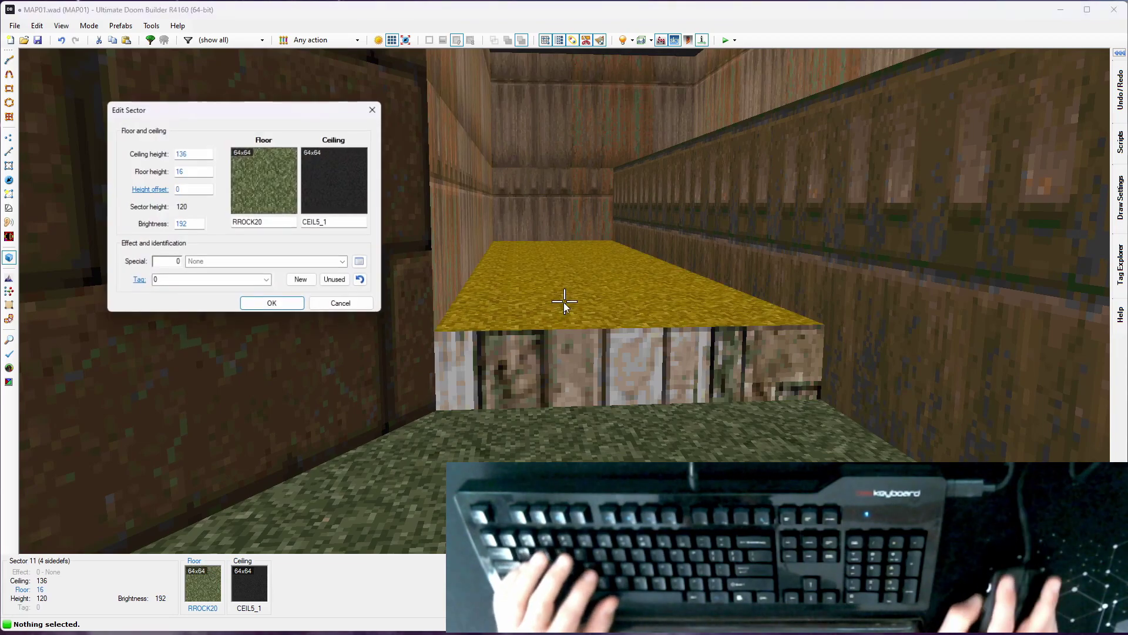
click(264, 188)
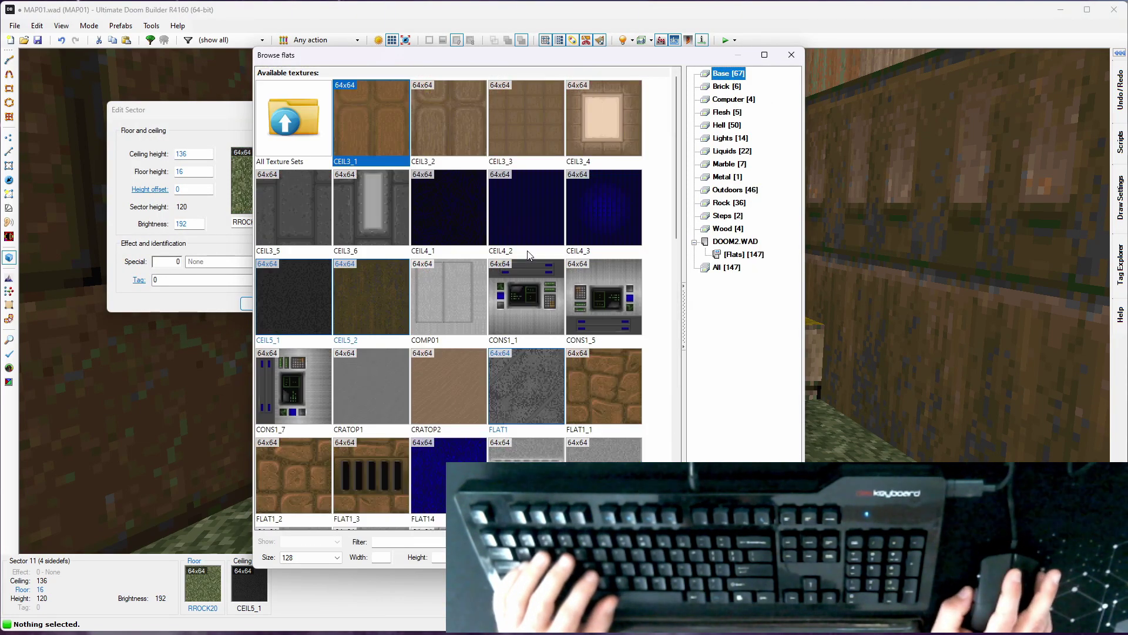
scroll(537, 249, down, 1)
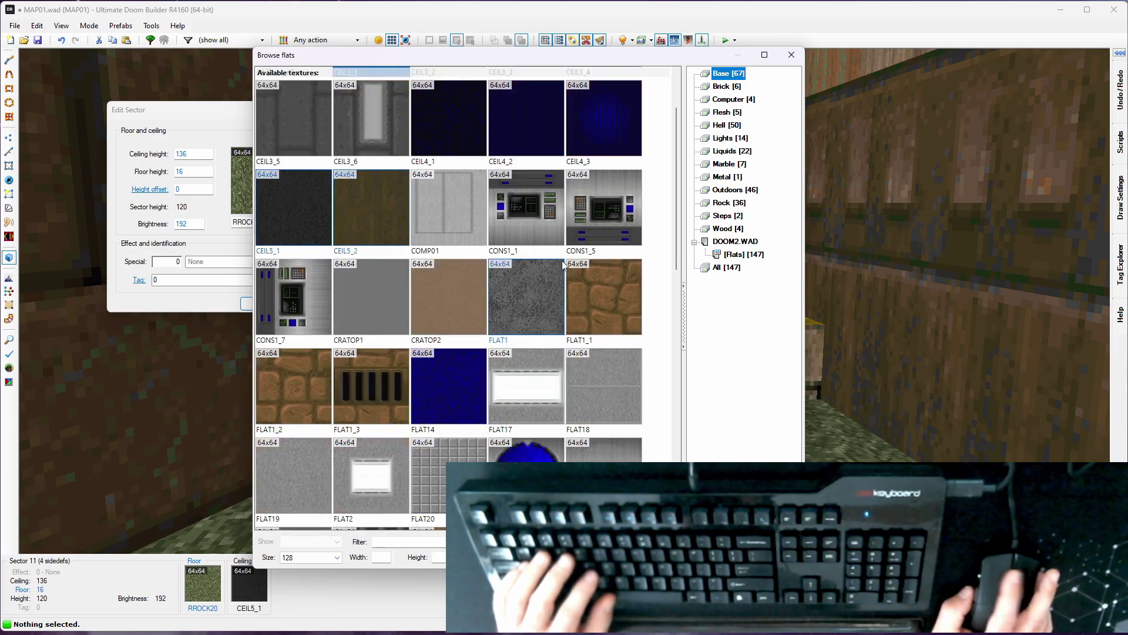
click(708, 553)
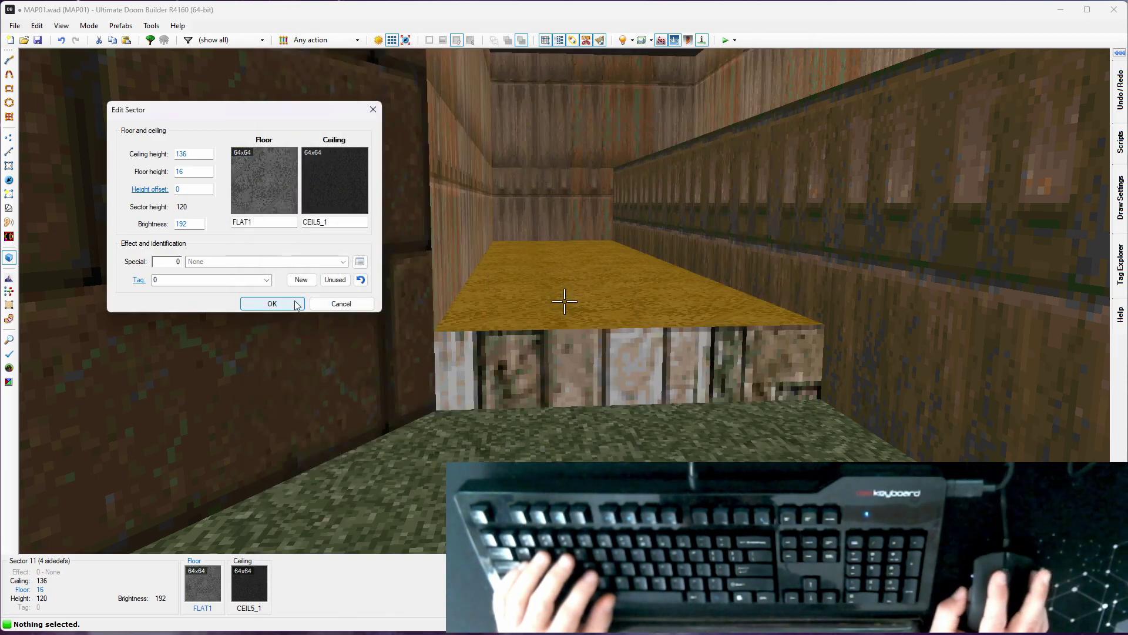
click(273, 304)
key(w)
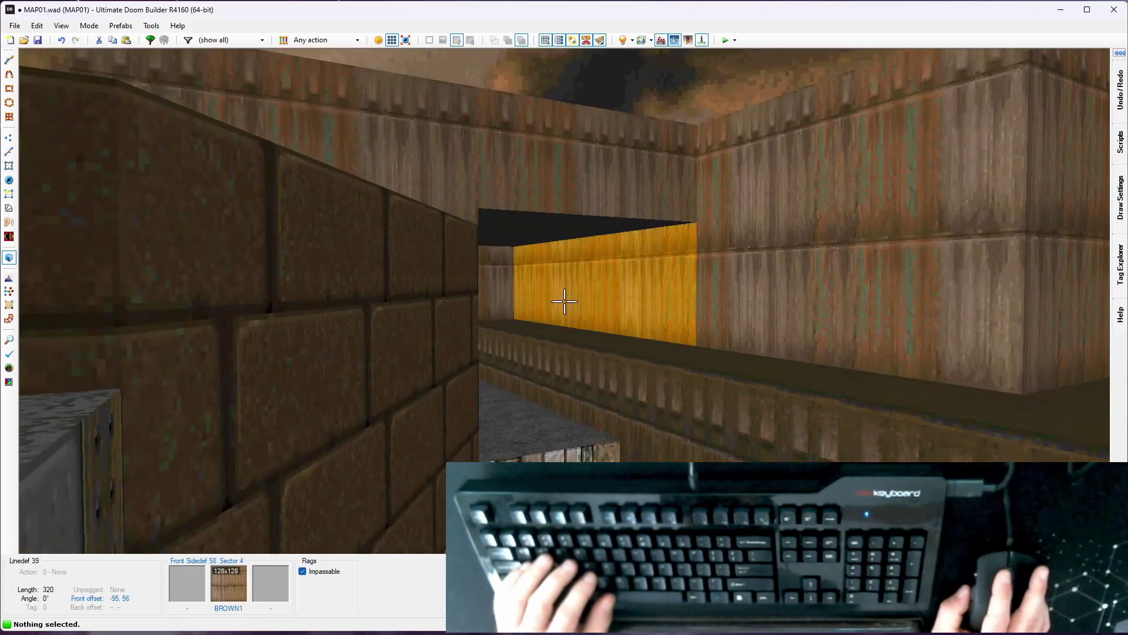
Step: Change the lower texture on the passage step's front face to BRONZE4
key(w)
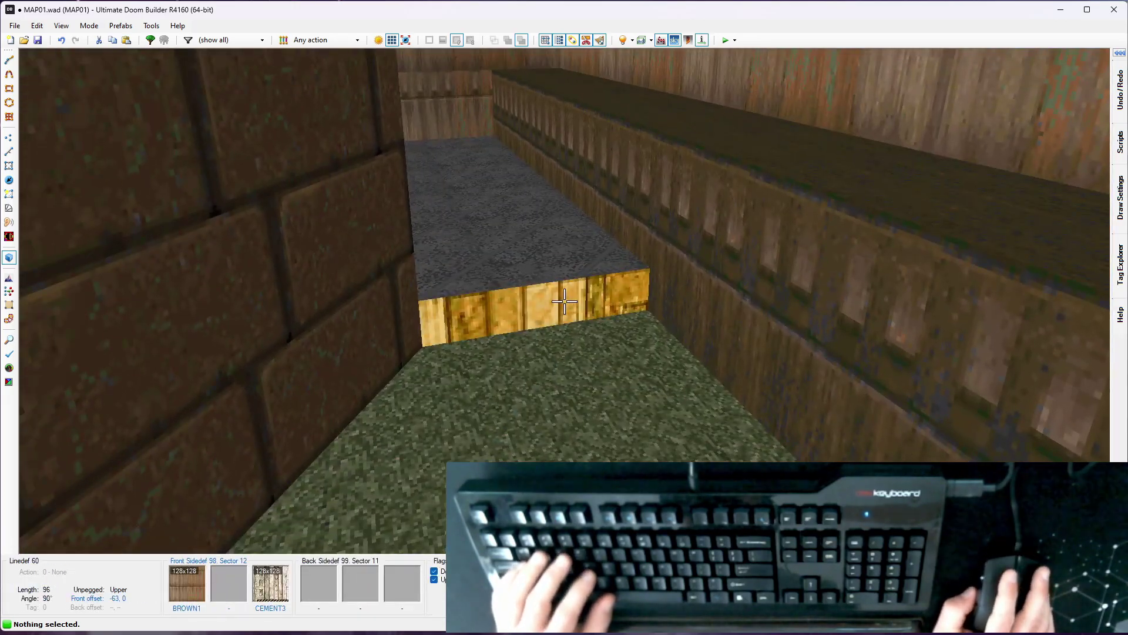
right_click(565, 302)
click(358, 150)
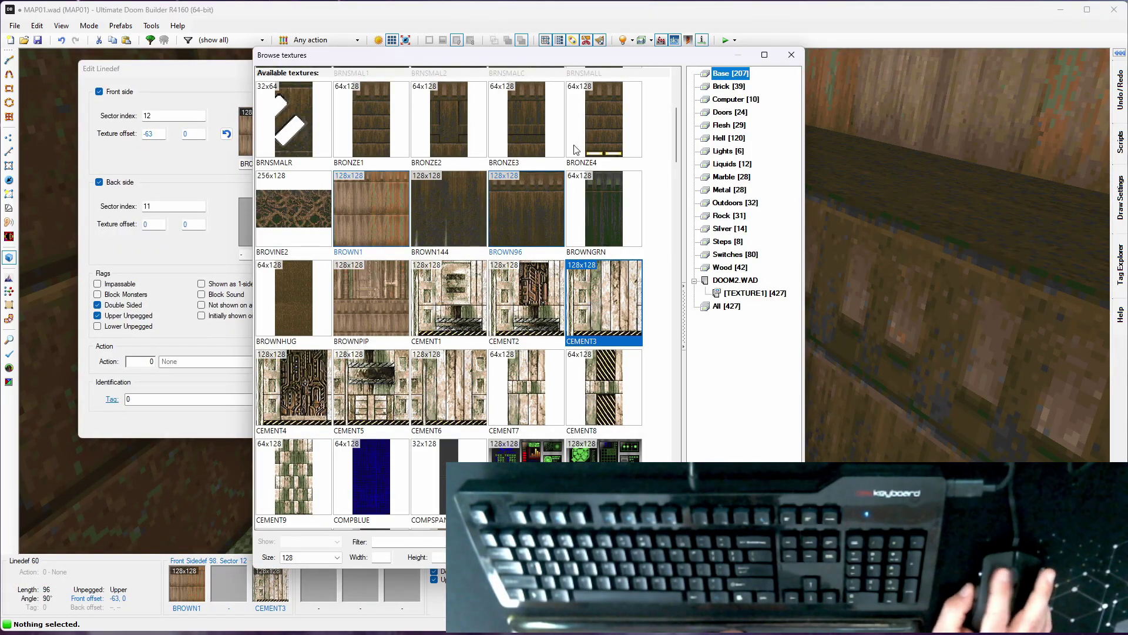
double_click(604, 122)
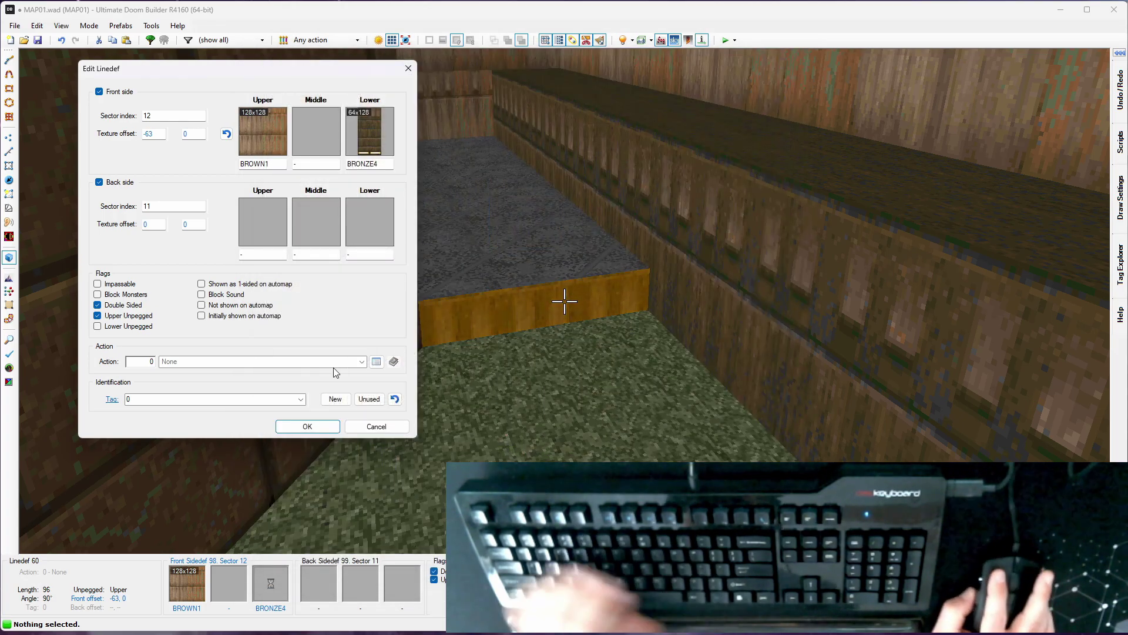
click(334, 430)
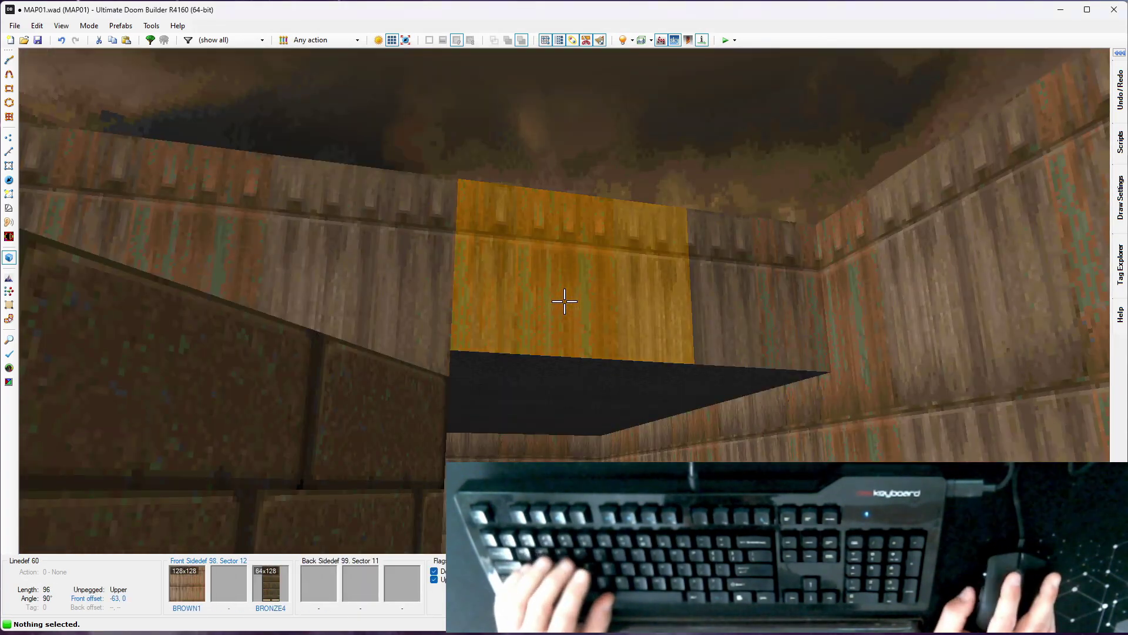
Step: Try shifting the BRONZE4 texture vertically on the passage step's front face, then return its vertical offset to 0
key(d)
key(w)
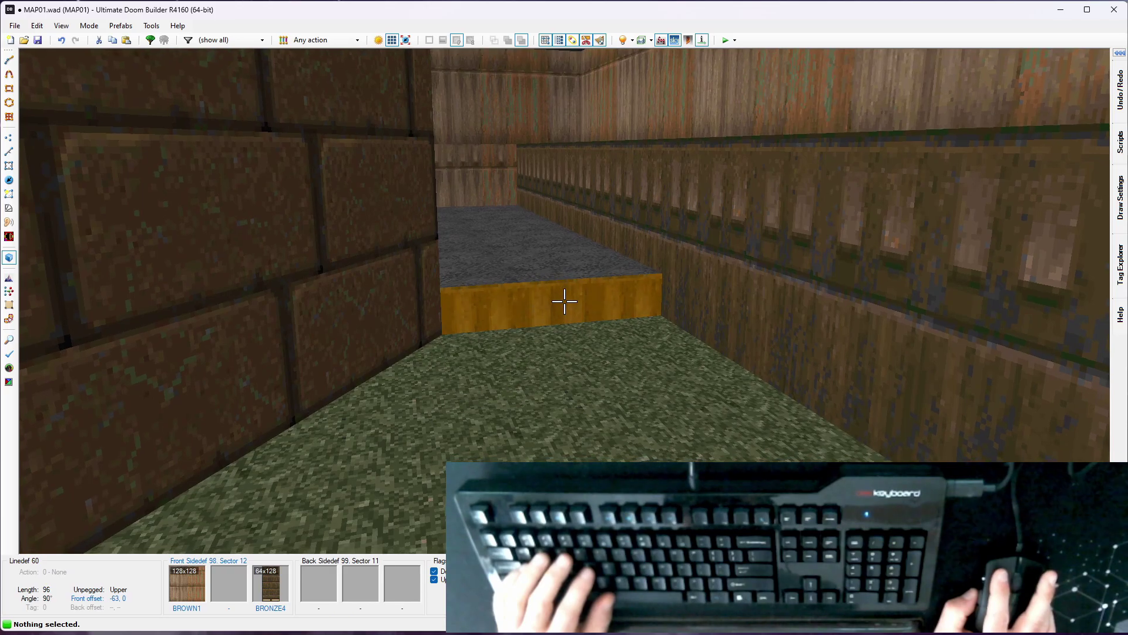
click(564, 301)
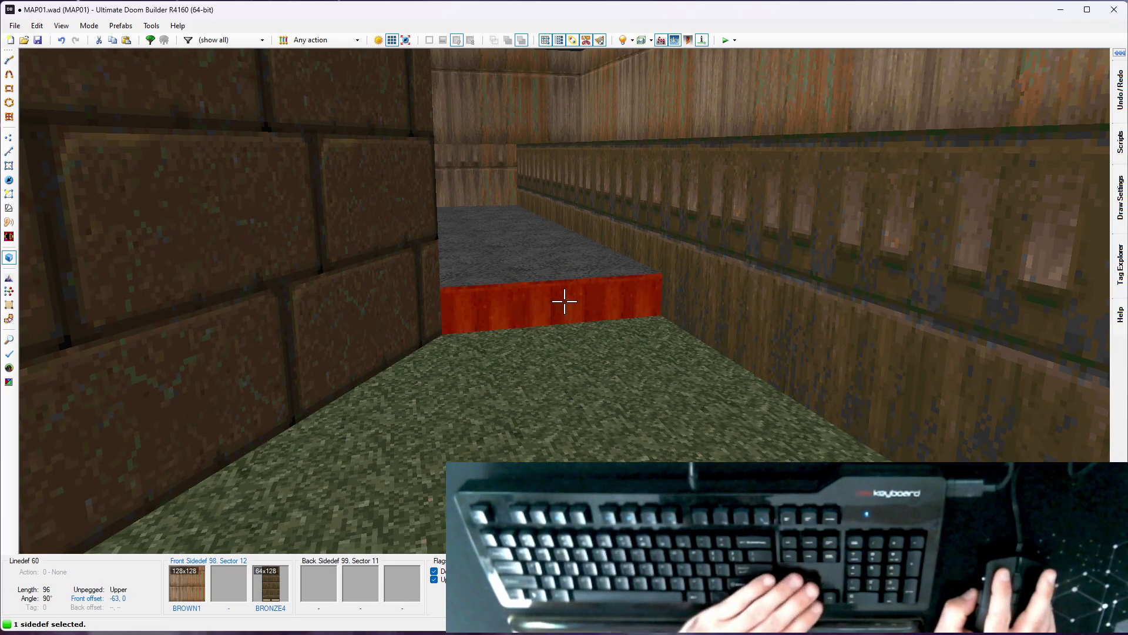
key(Up)
key(w)
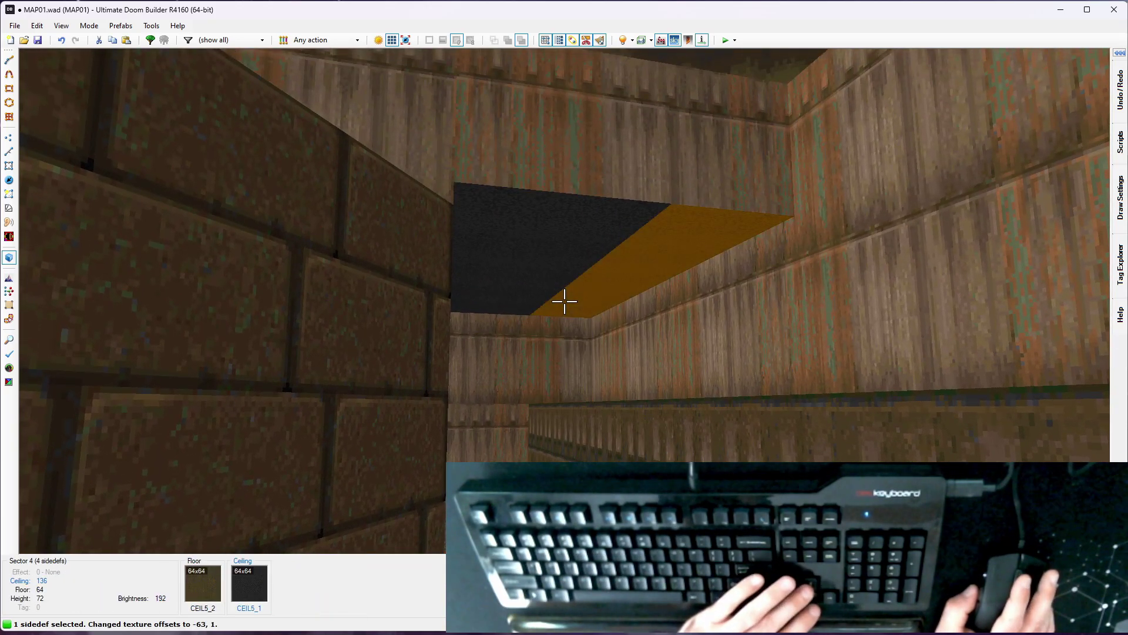
key(Down)
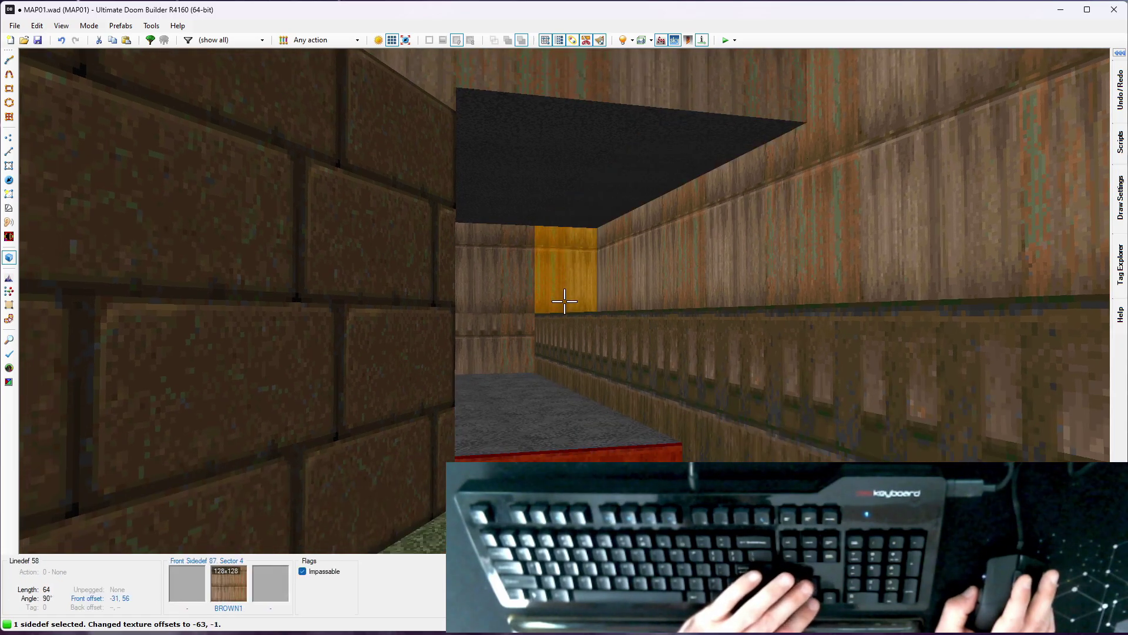
key(shift+Up)
key(shift+Up)
key(shift+Up)
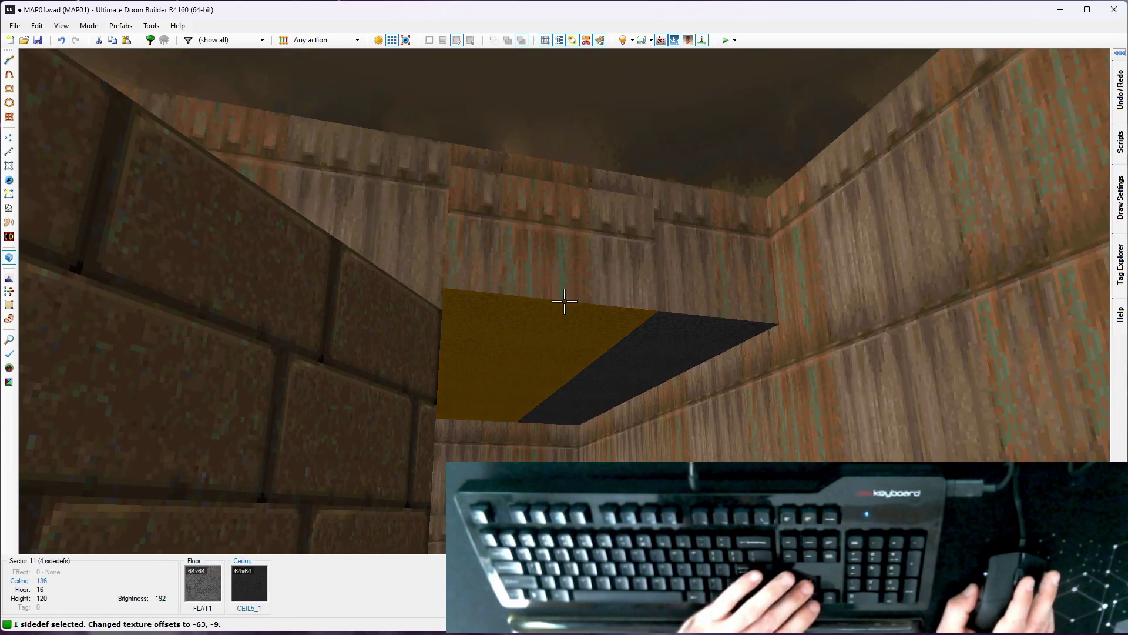
key(Down)
key(Down)
key(Down)
key(Down)
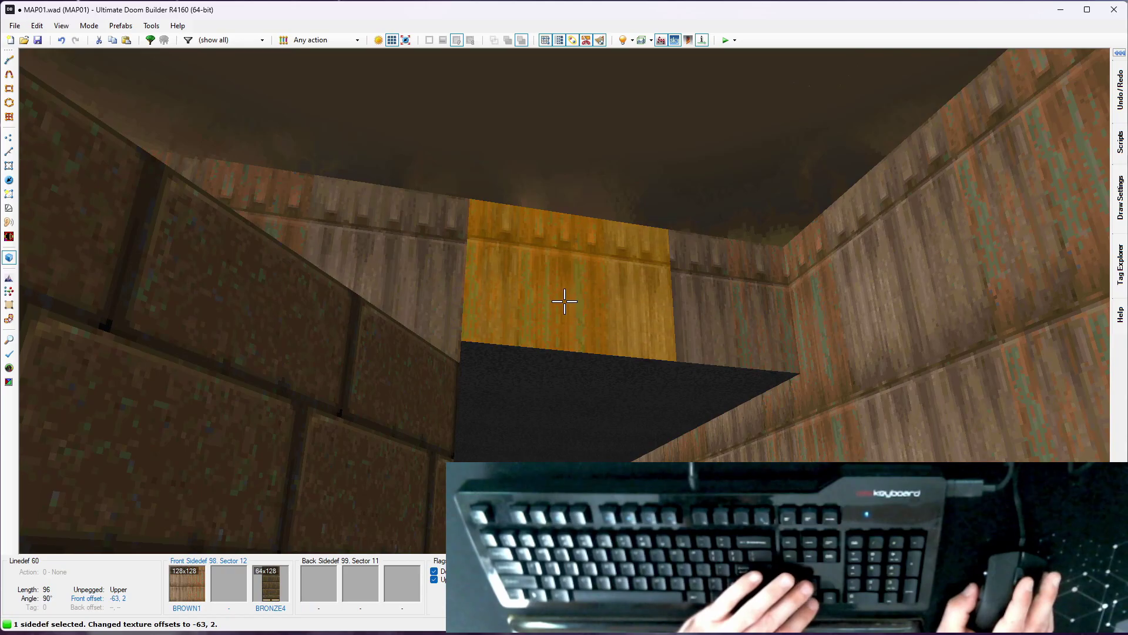
key(Down)
key(Down)
Step: Draw a 104-unit line across the grass just in front of the passage step, from the slanted brick wall to the ledge
key(q)
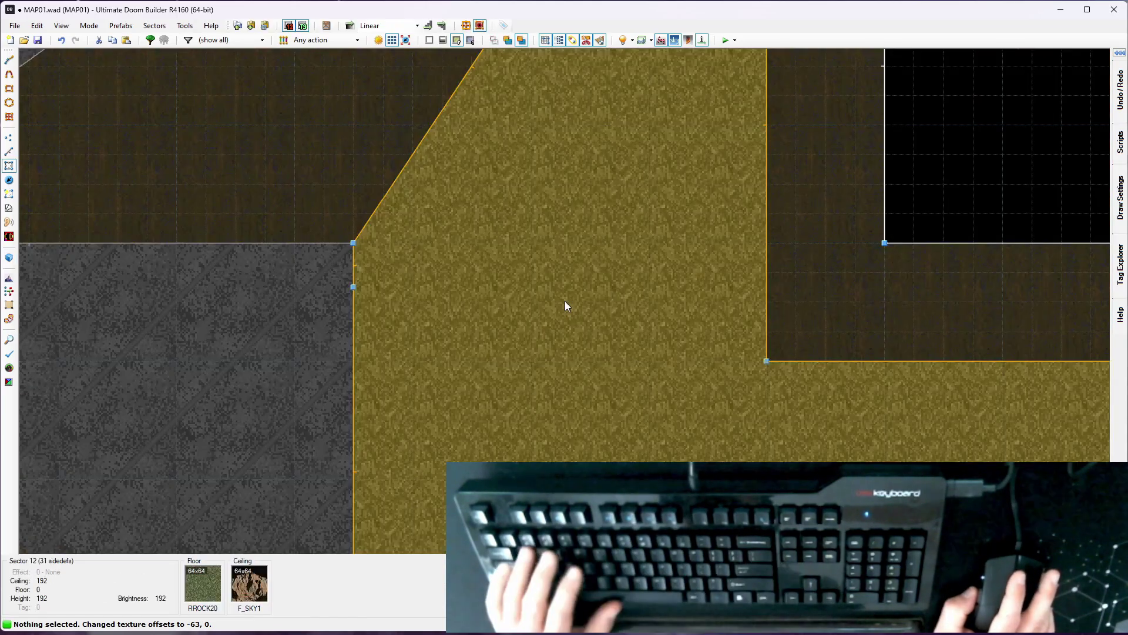
scroll(566, 301, down, 4)
scroll(618, 96, up, 3)
scroll(597, 213, up, 4)
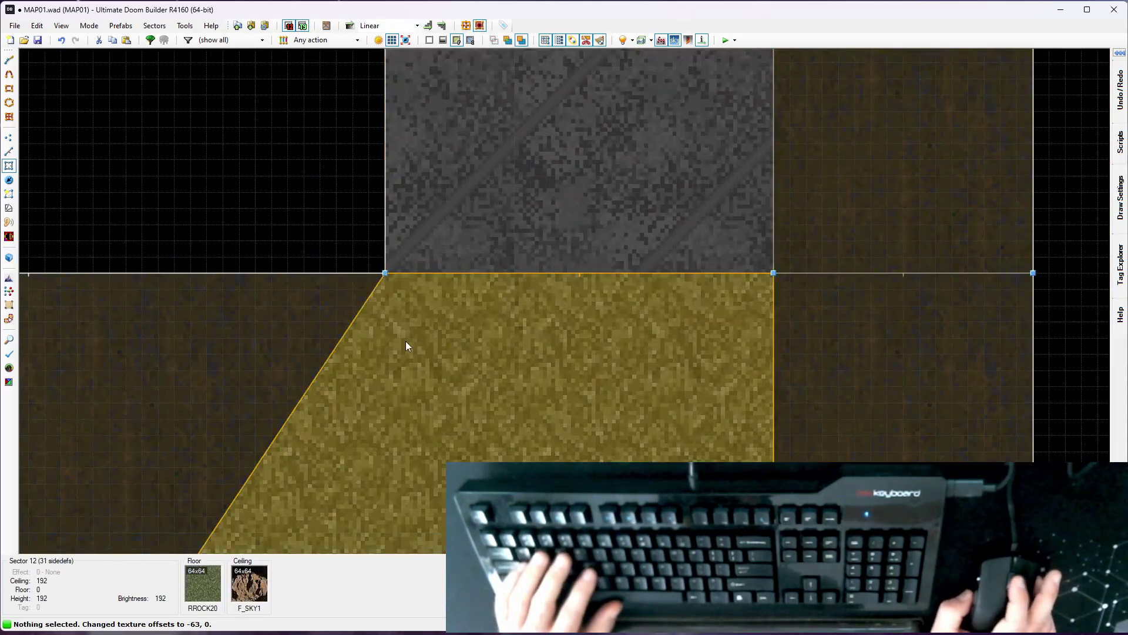
key(d)
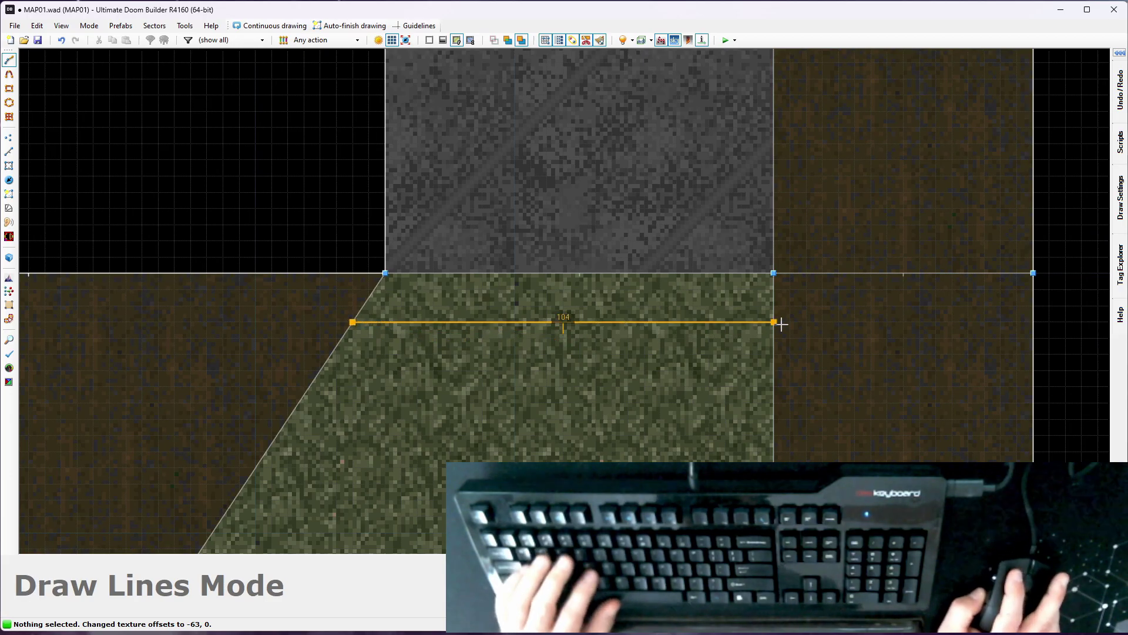
click(774, 322)
Step: Raise the new strip's floor to height 16 and copy the passage floor's FLAT1 texture onto it
key(q)
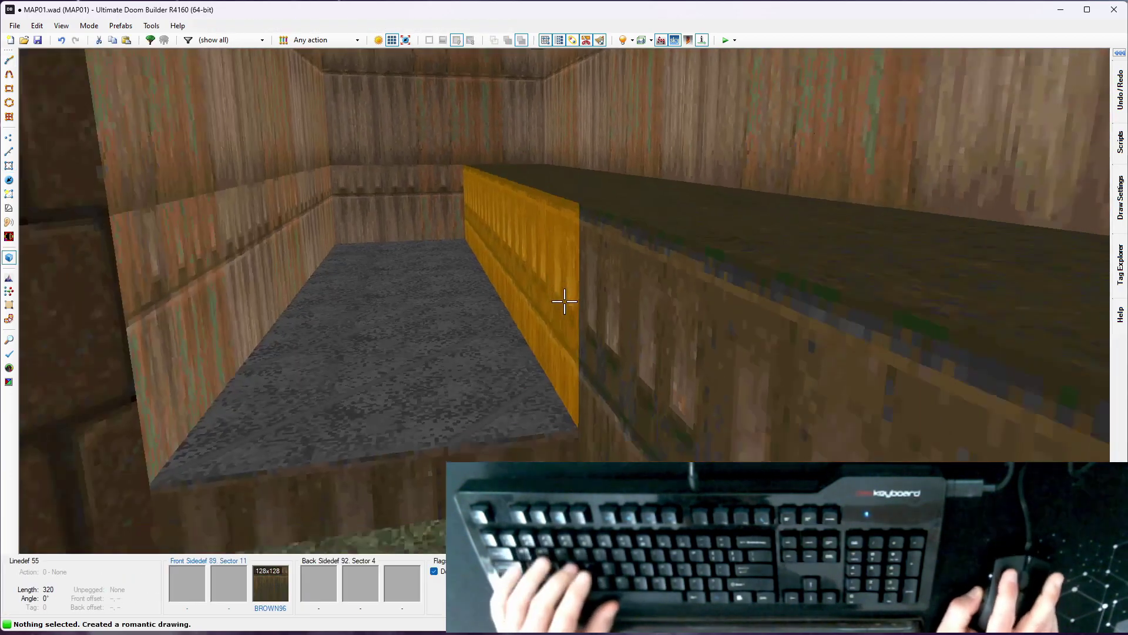
scroll(564, 300, up, 2)
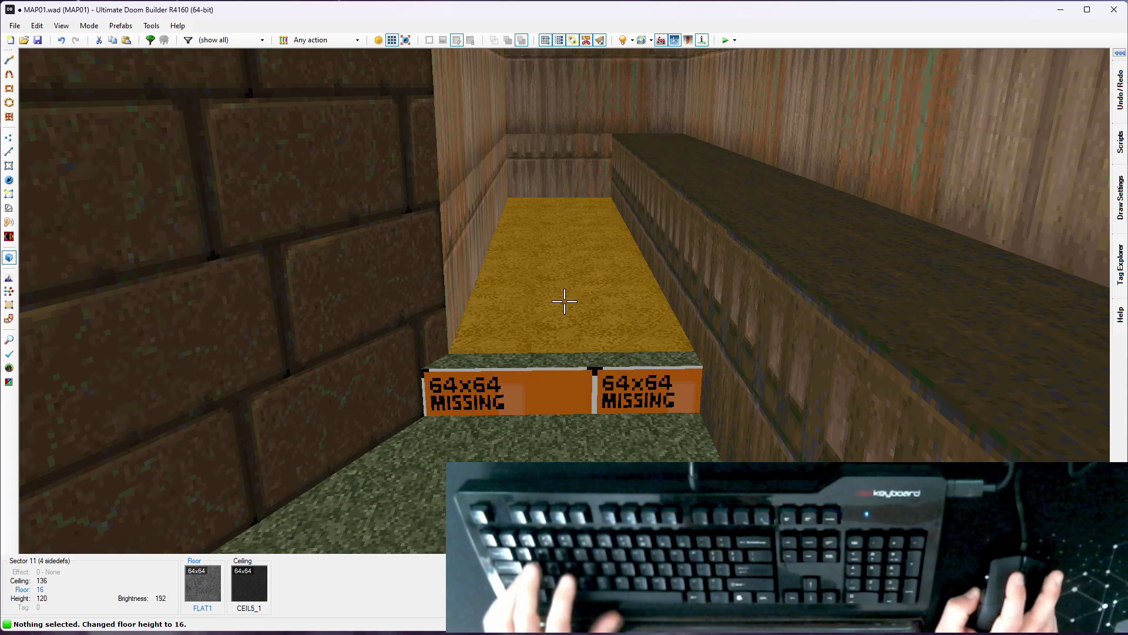
key(ctrl+c)
key(ctrl+v)
Step: Apply the METAL6 texture from the Metal set to the missing lower face of the new front strip
key(w)
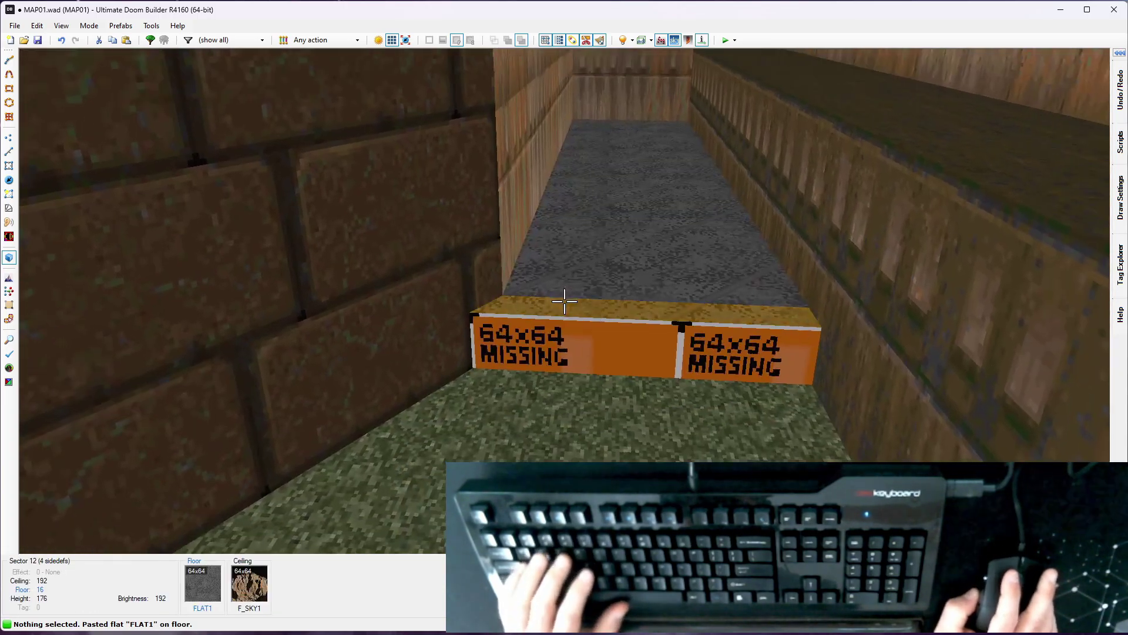
right_click(564, 301)
click(389, 148)
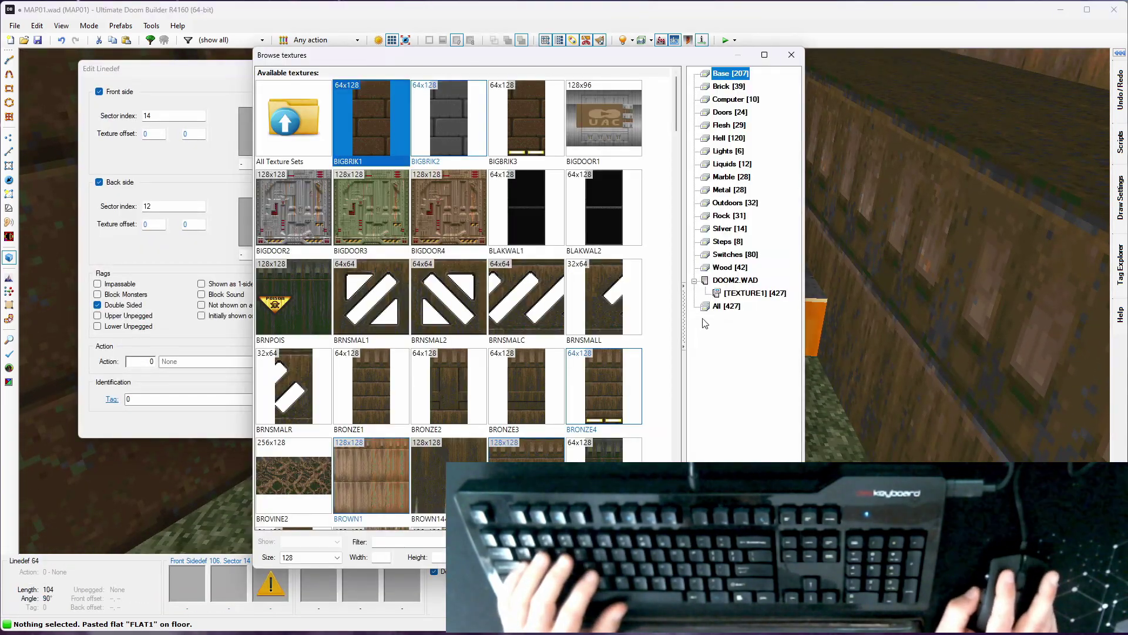
click(728, 189)
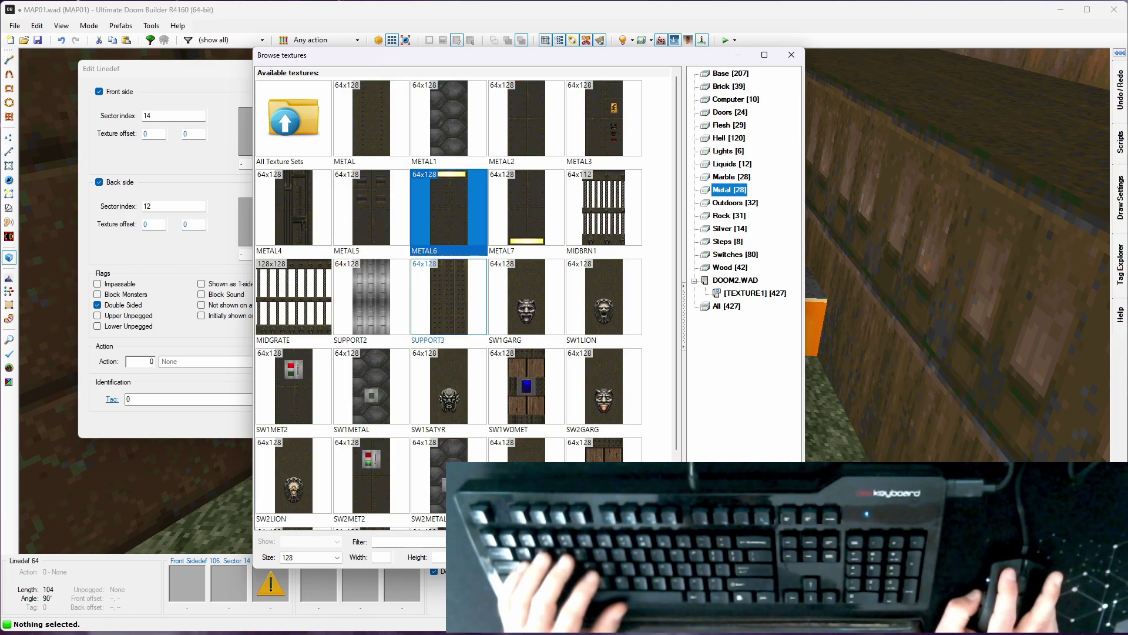
key(Return)
click(302, 427)
Step: Select the METAL6 front face of the step and set its vertical texture offset to -1
key(w)
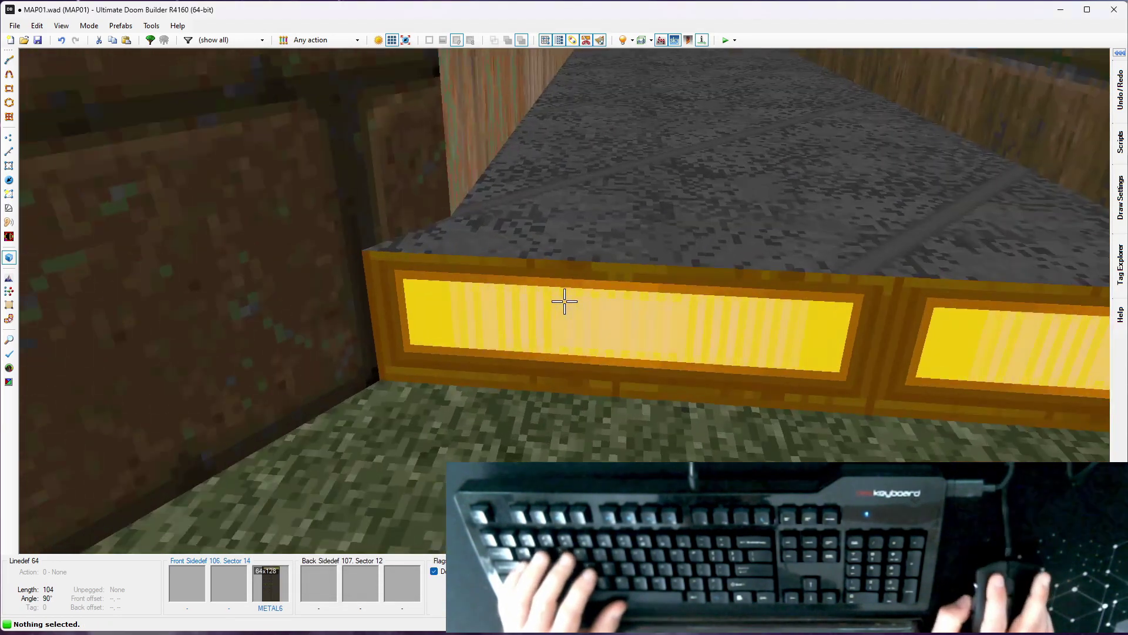
key(d)
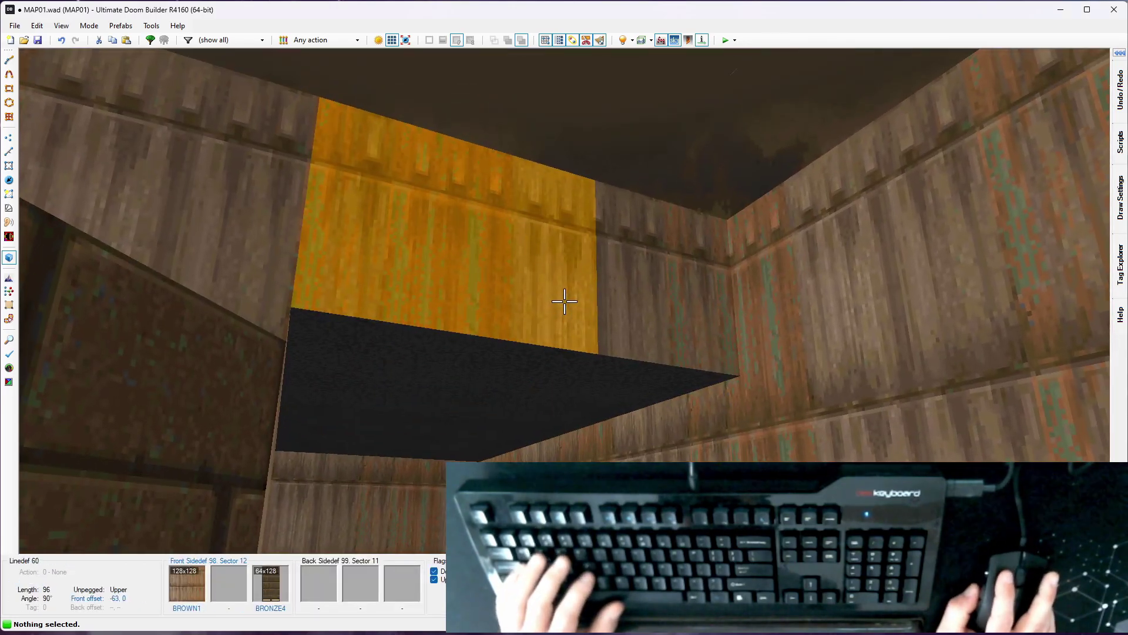
key(w)
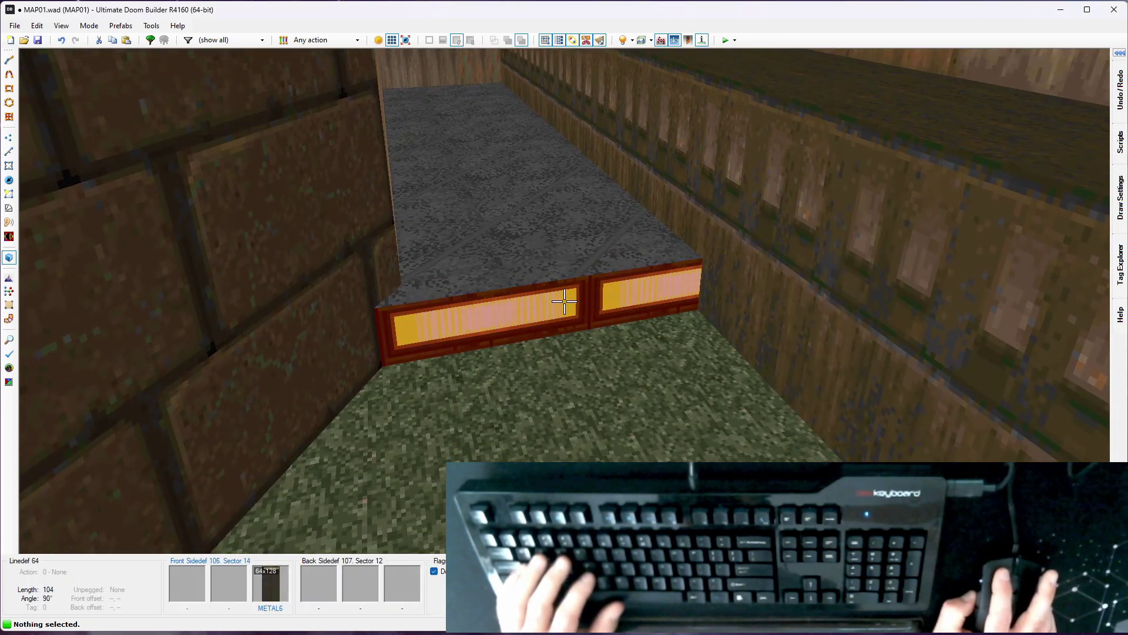
click(564, 301)
key(Down)
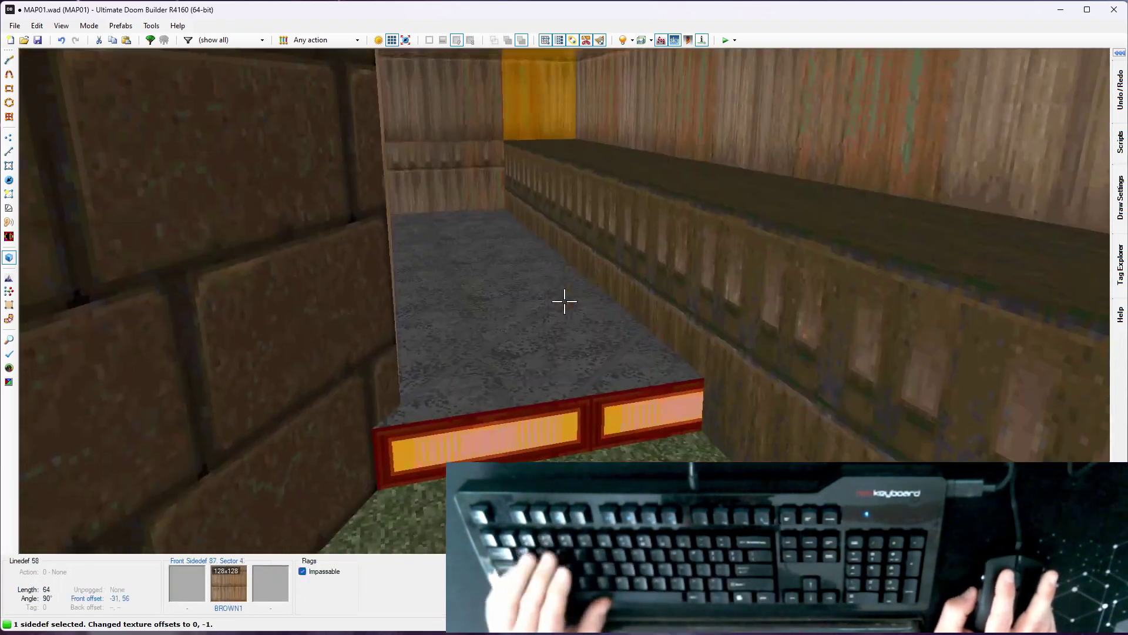
Step: Examine the roofed passage, its lit step, side ledge and ceiling from outside and inside
key(q)
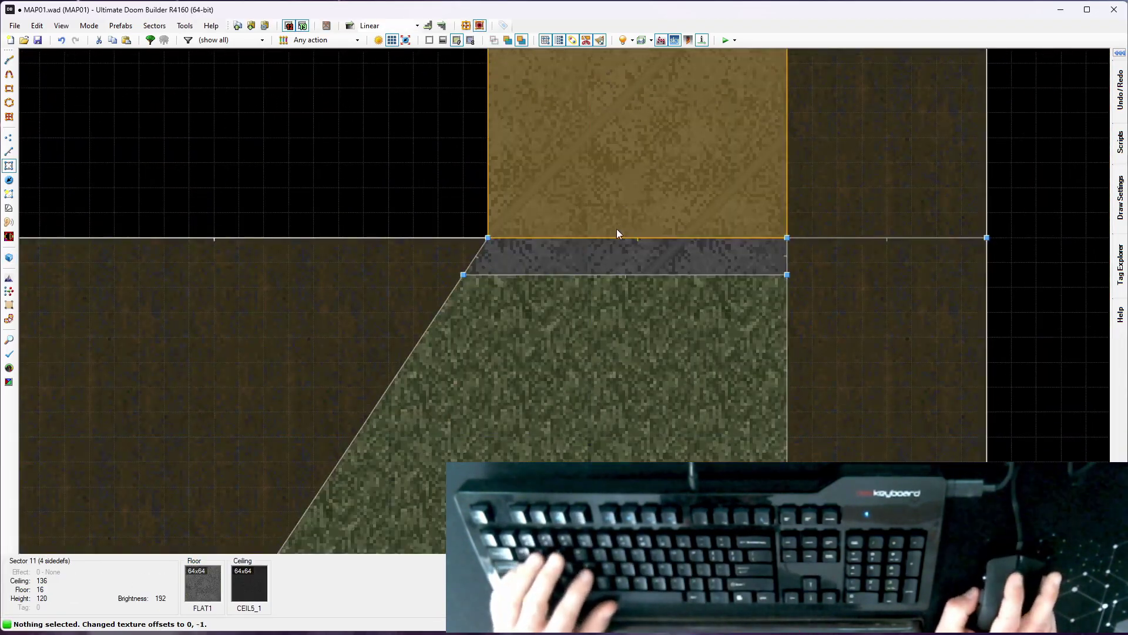
key(q)
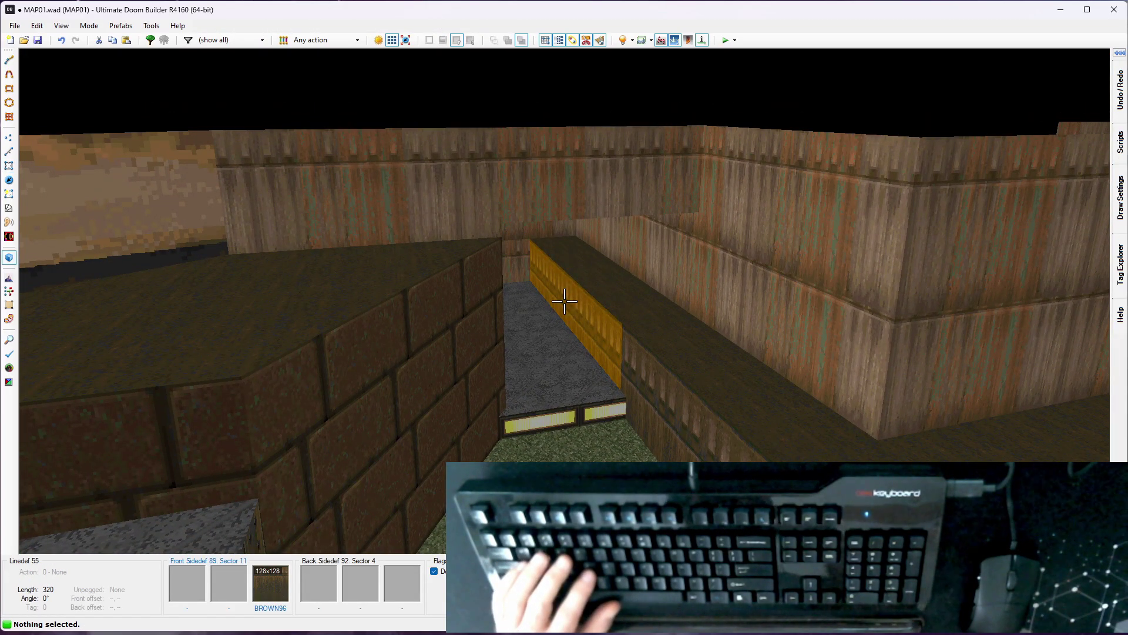
key(e)
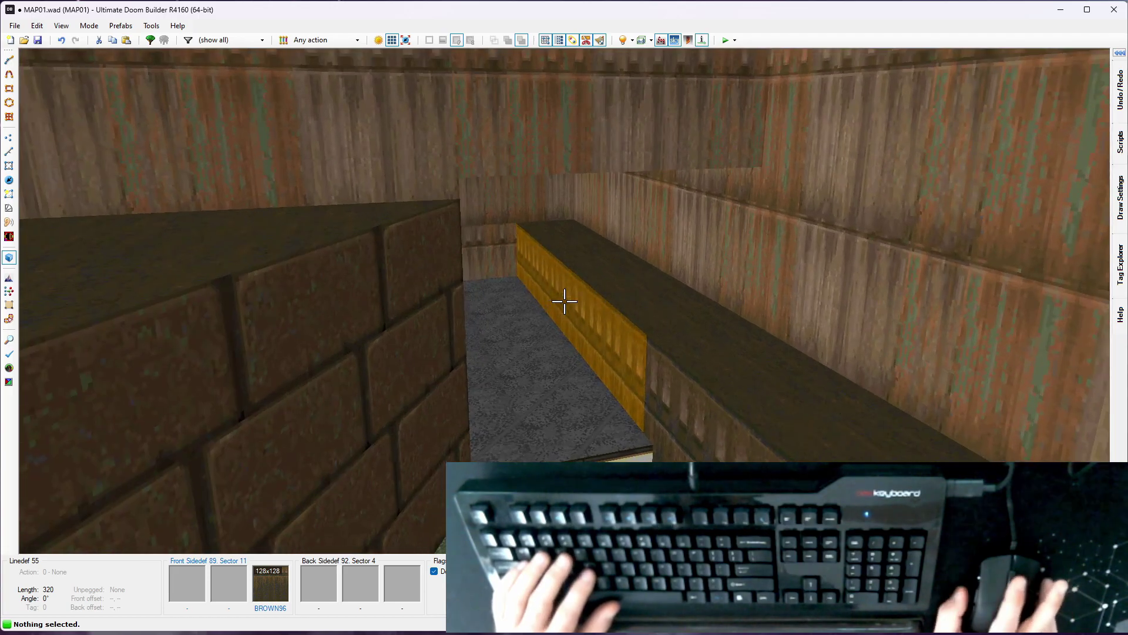
key(w)
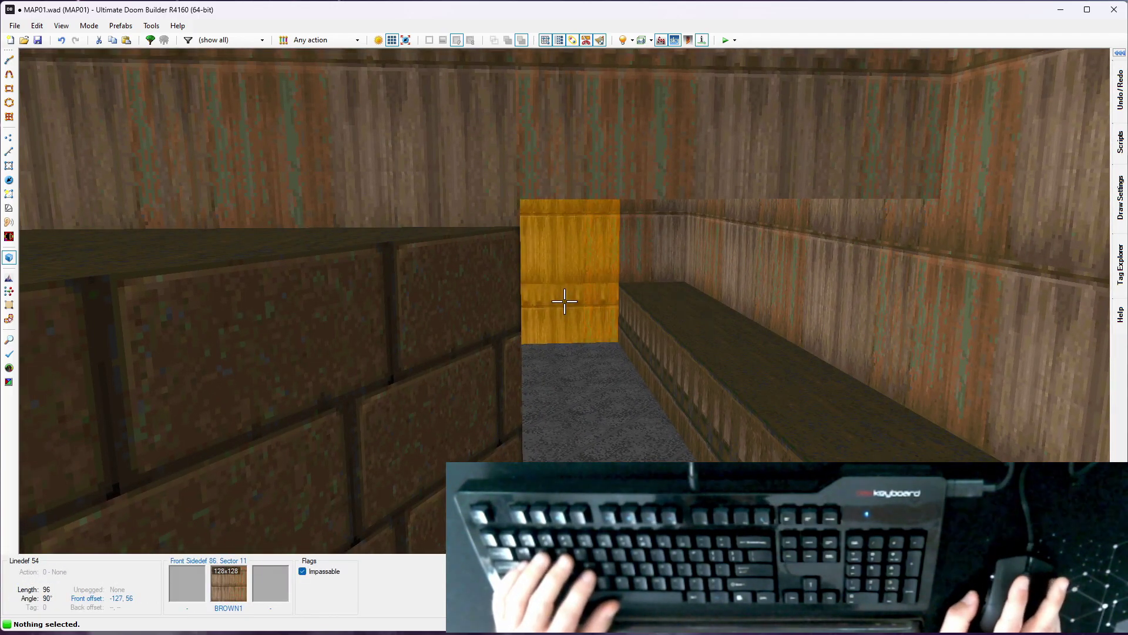
key(e)
key(d)
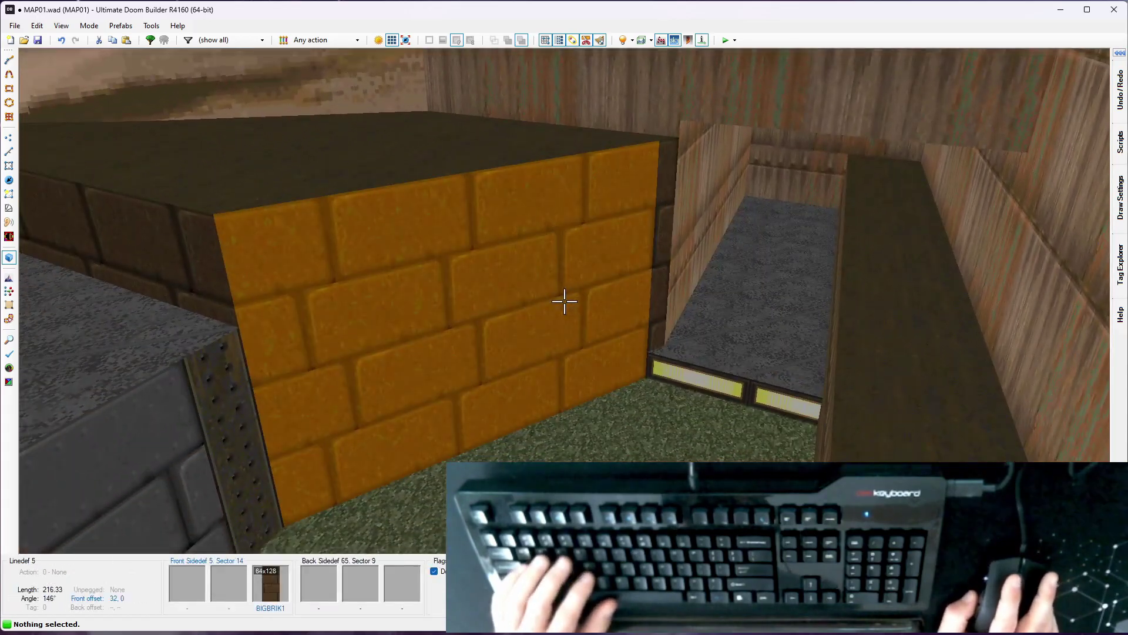
key(w)
key(w)
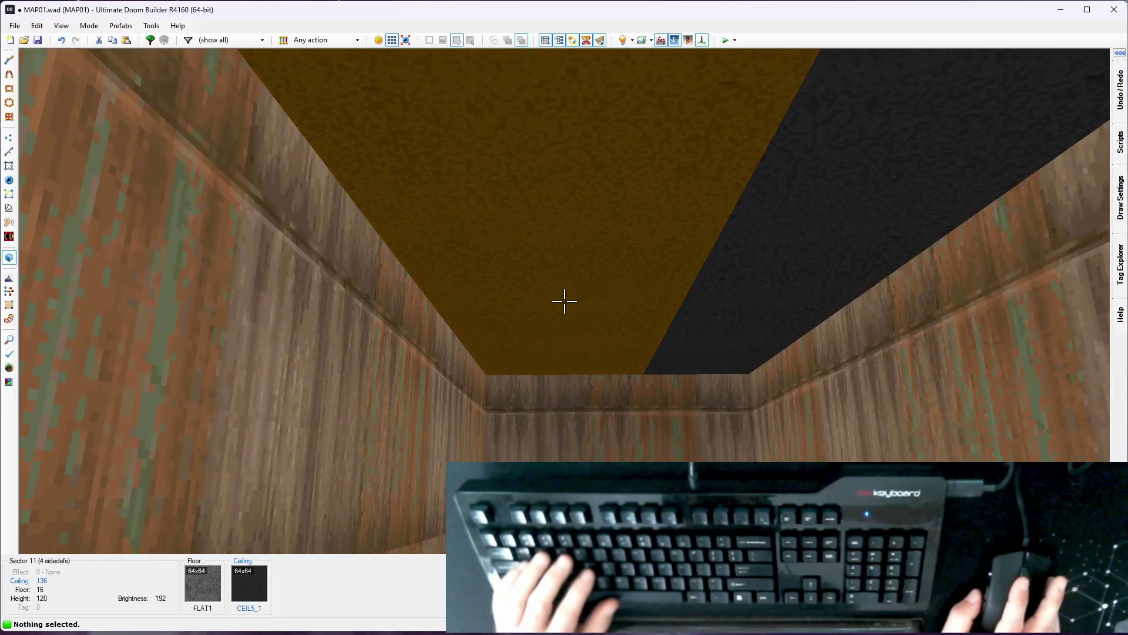
key(d)
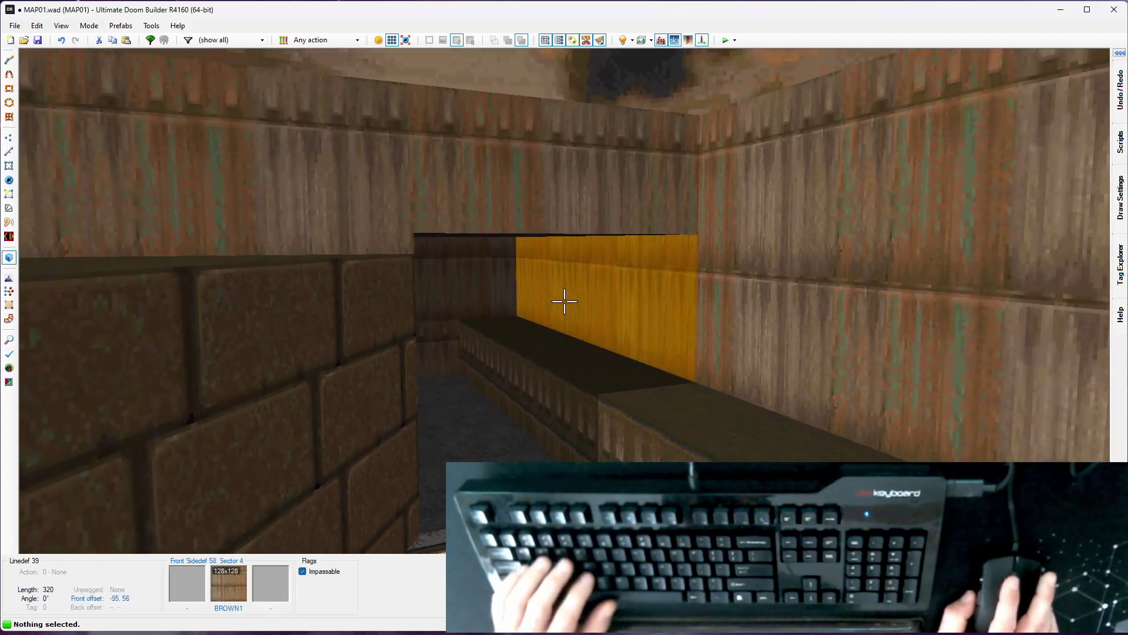
Step: Inspect the passage opening's shading and the corner where the brick block meets the passage's BROWN1 side wall
key(e)
key(d)
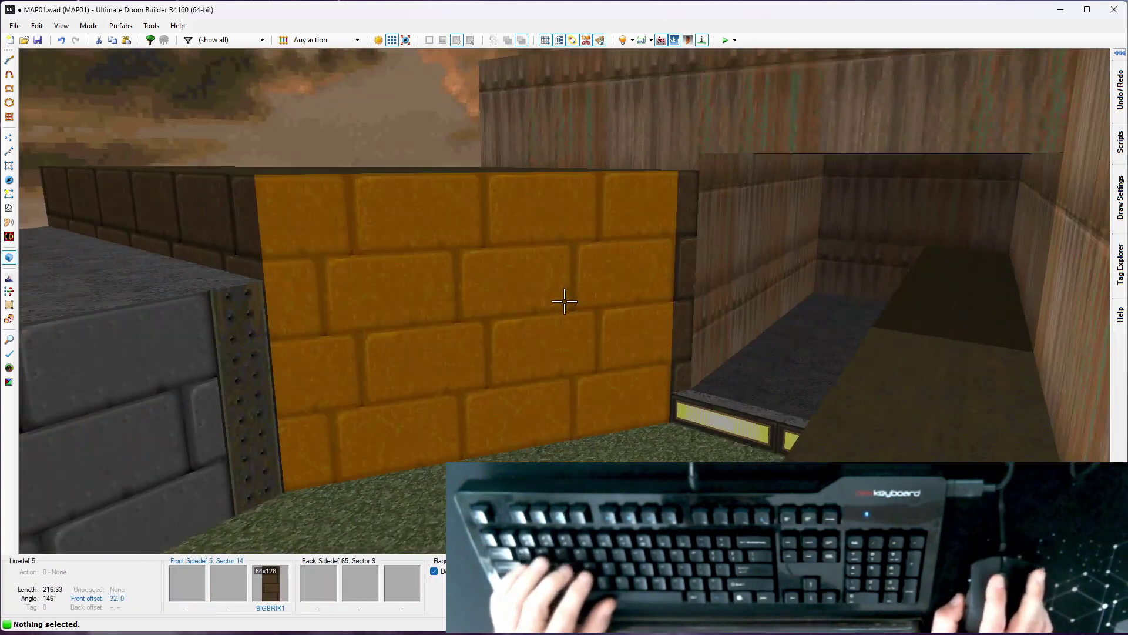
key(w)
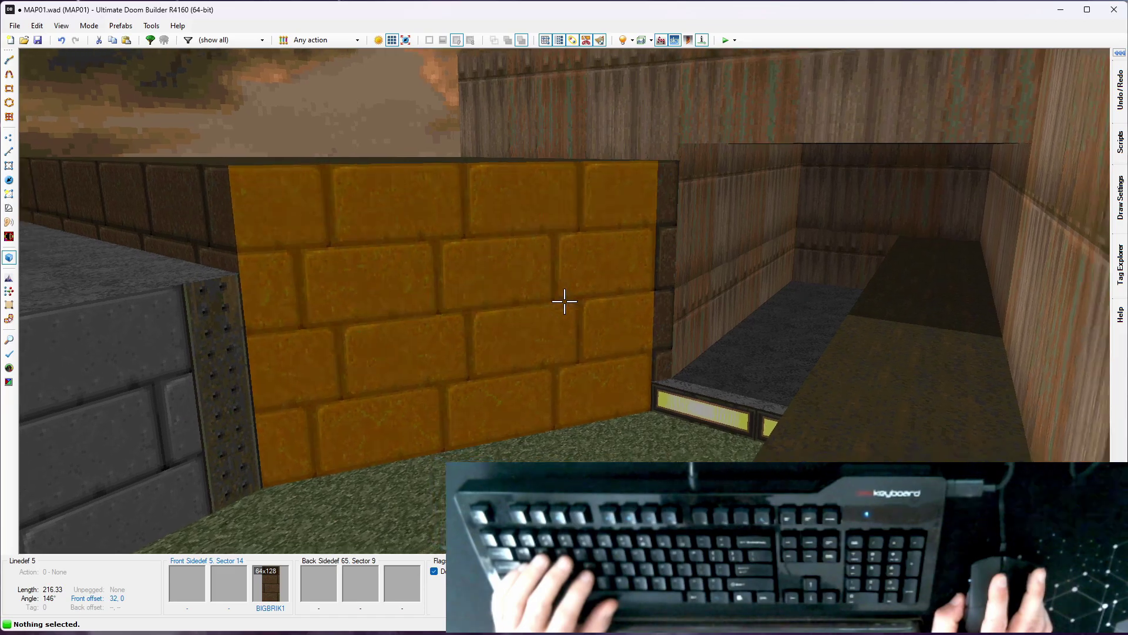
key(e)
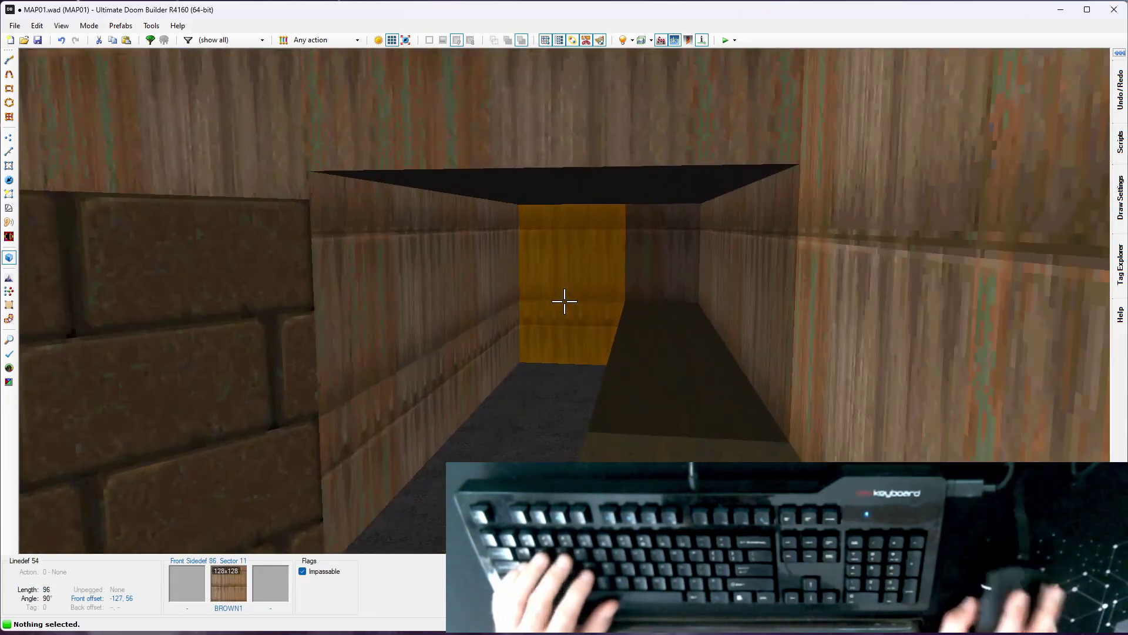
key(w)
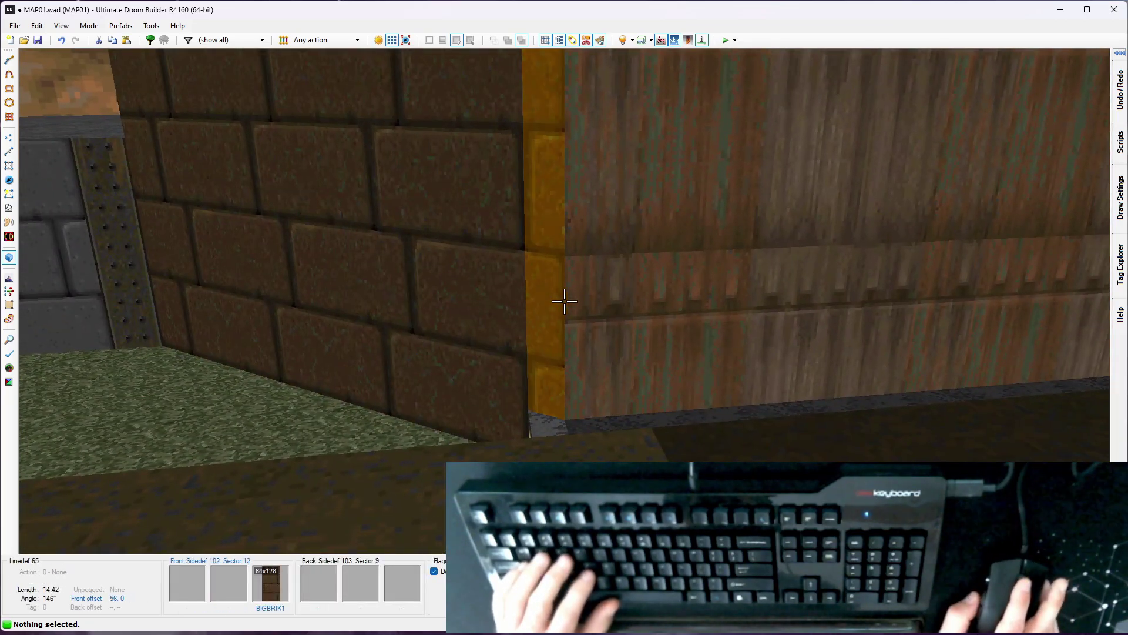
key(w)
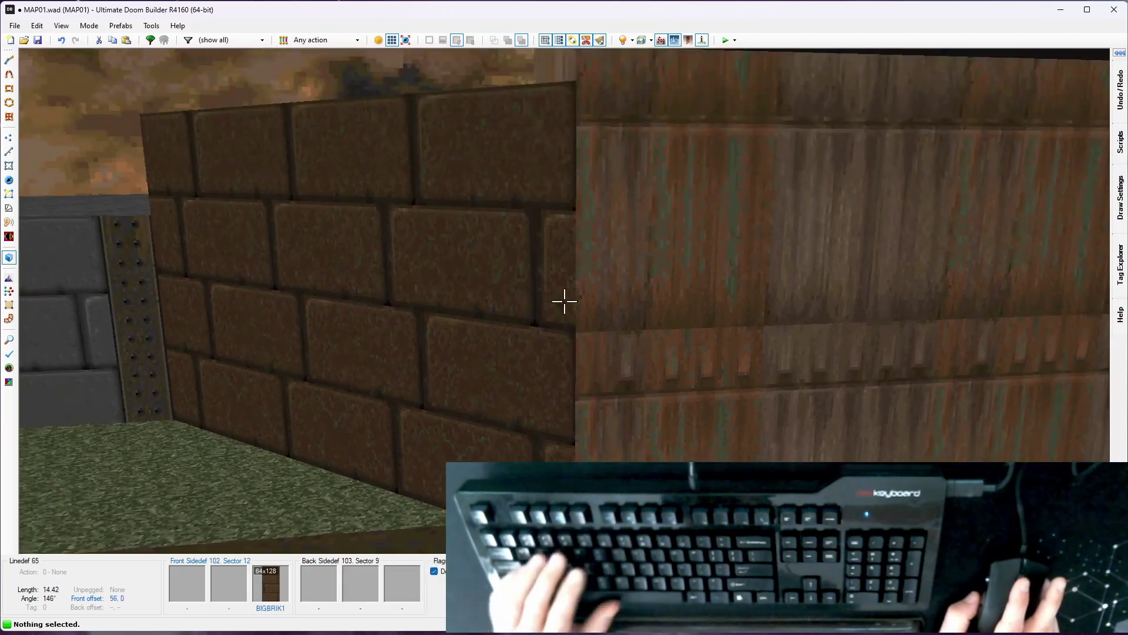
key(s)
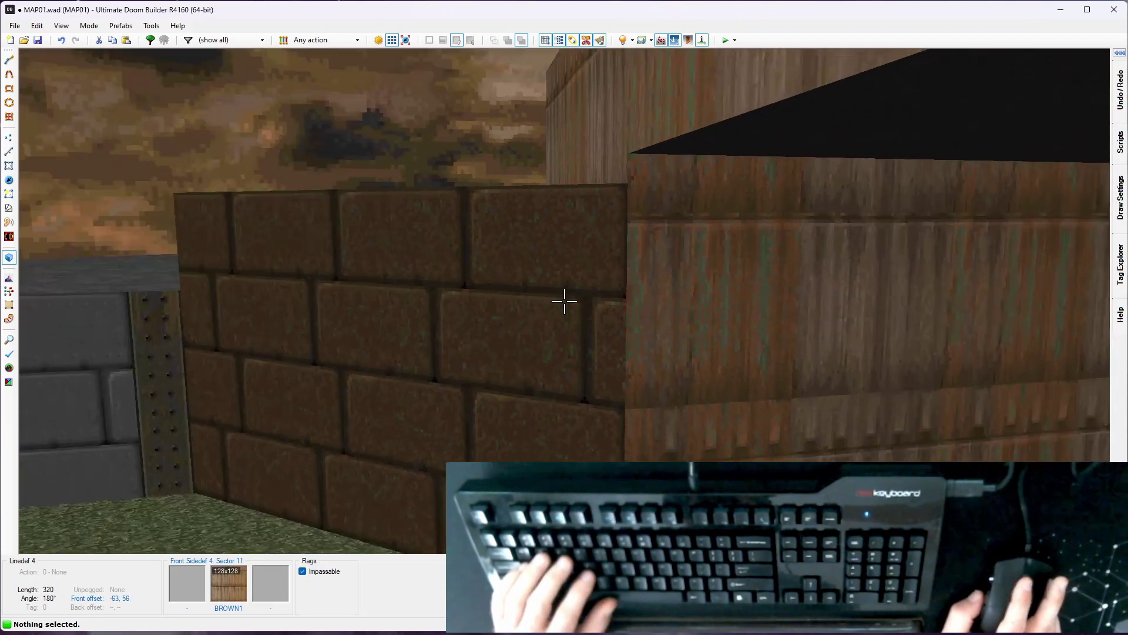
key(w)
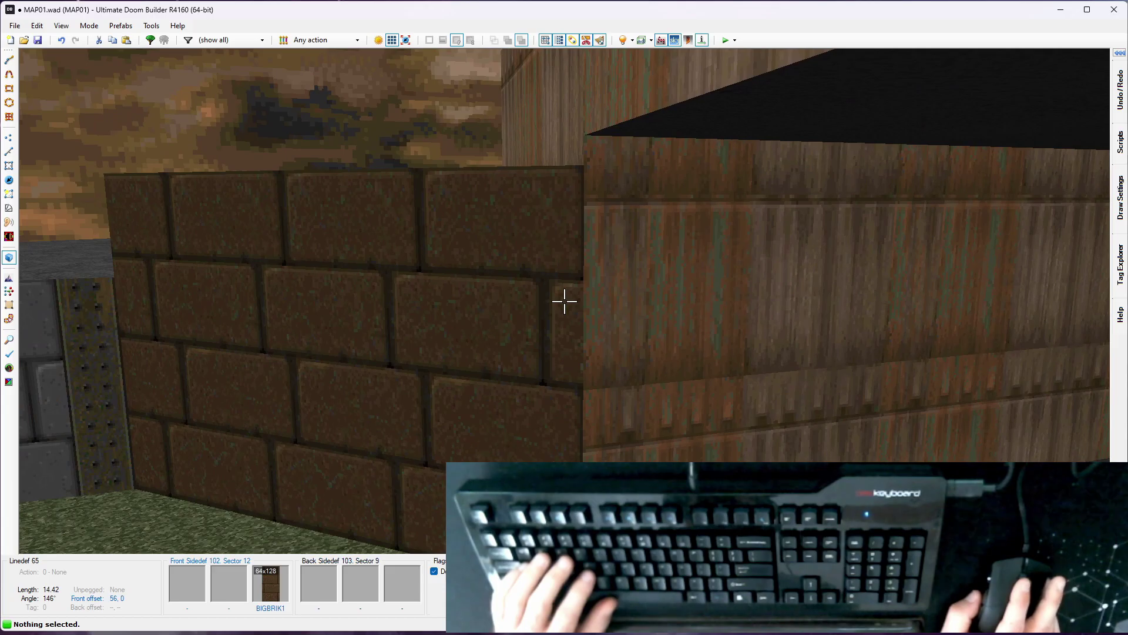
key(w)
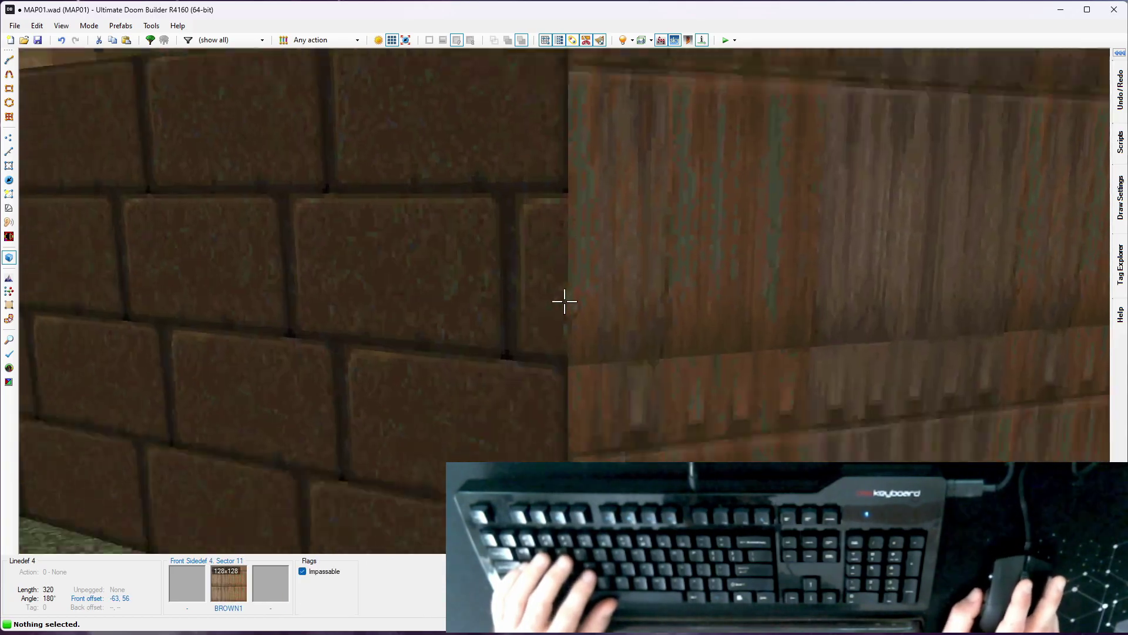
Step: Insert a vertex on the passage's BROWN1 side wall, 24 units from the entrance corner beside the brick block
key(q)
middle_drag(330, 170, 791, 273)
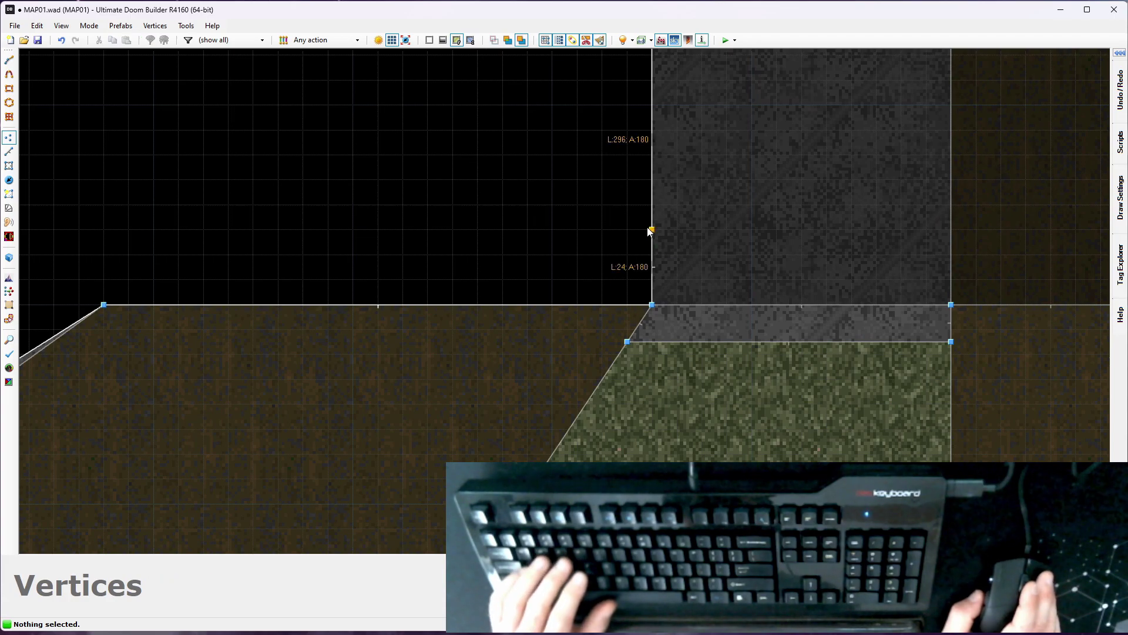
key(q)
key(s)
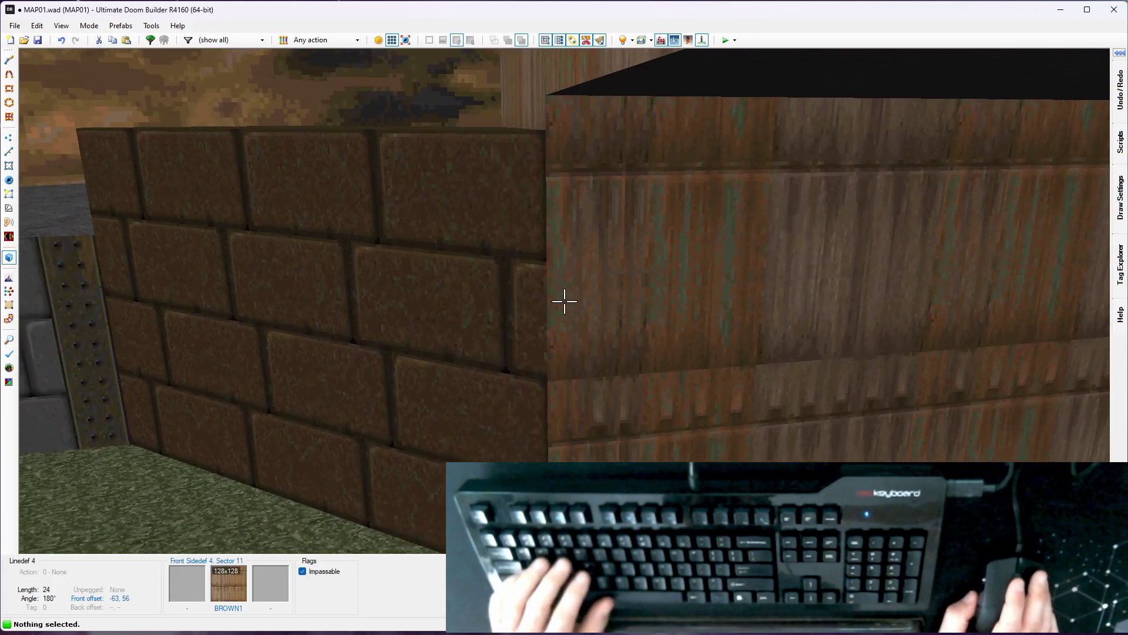
Step: Apply the SUPPORT3 texture to the 24-unit wall segment beside the brick block and set its horizontal texture offset to 0
key(g)
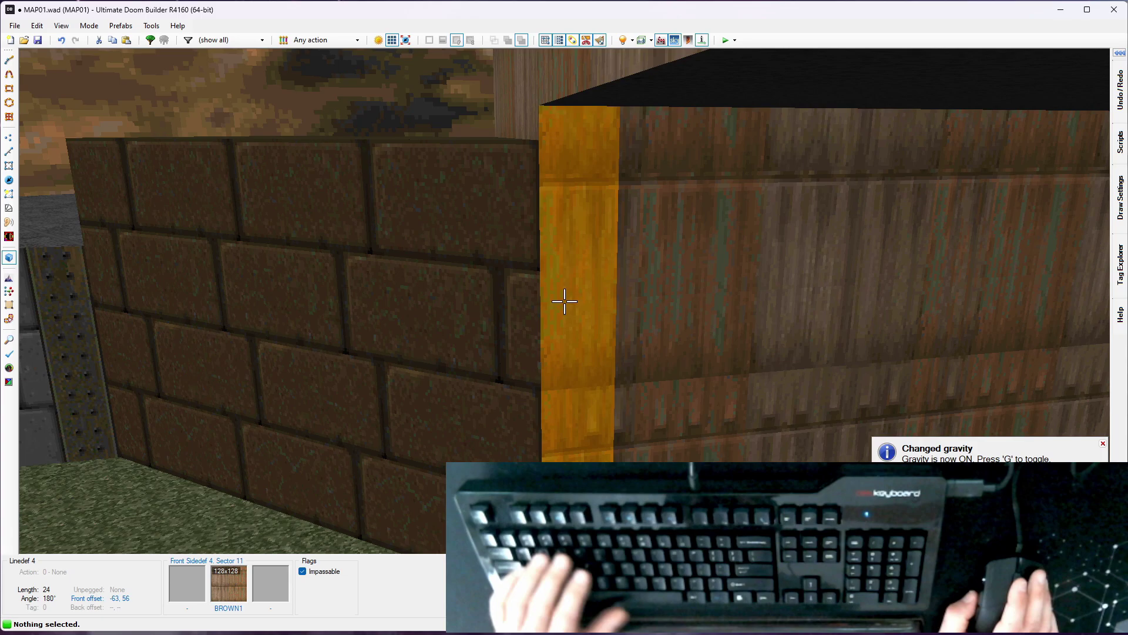
right_click(564, 301)
double_click(321, 165)
text(SU)
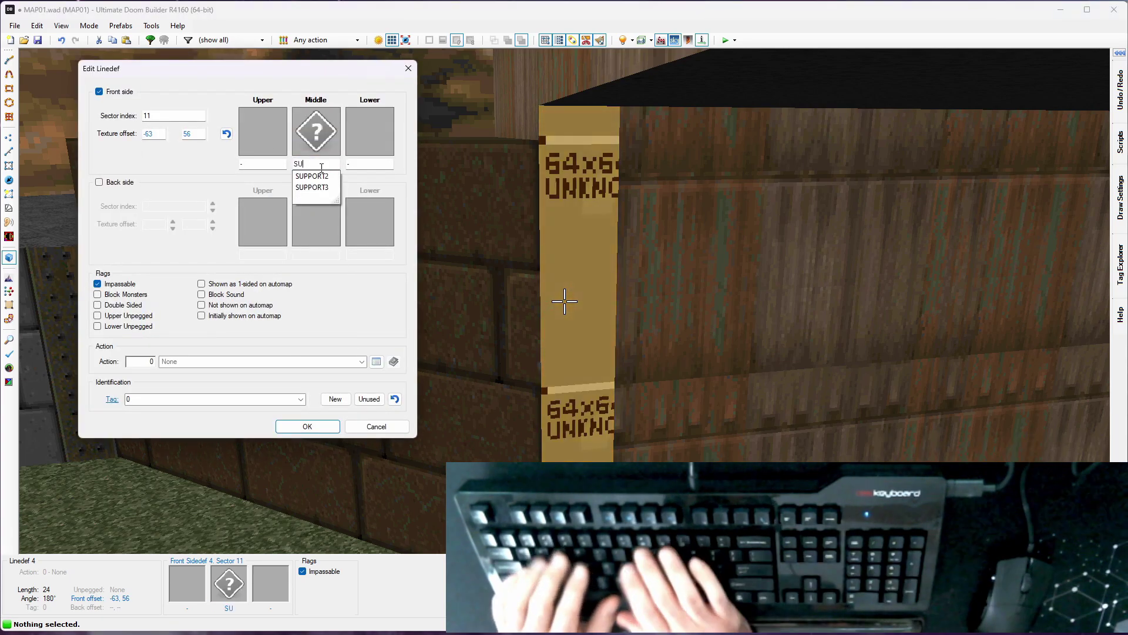
text(PPORT3)
double_click(152, 134)
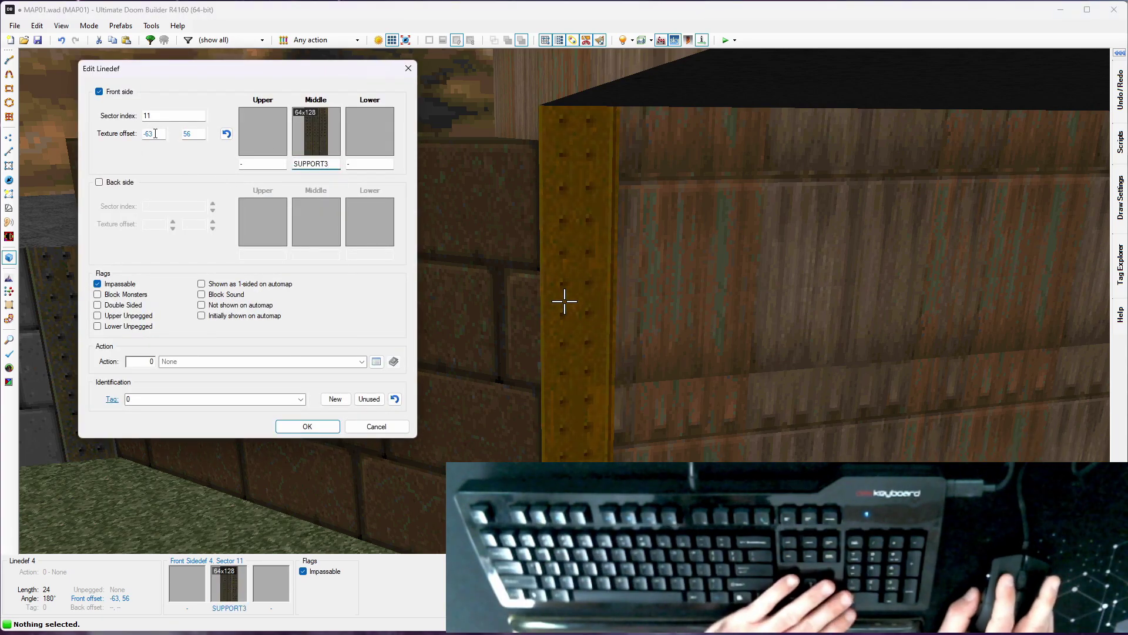
text(0)
key(Return)
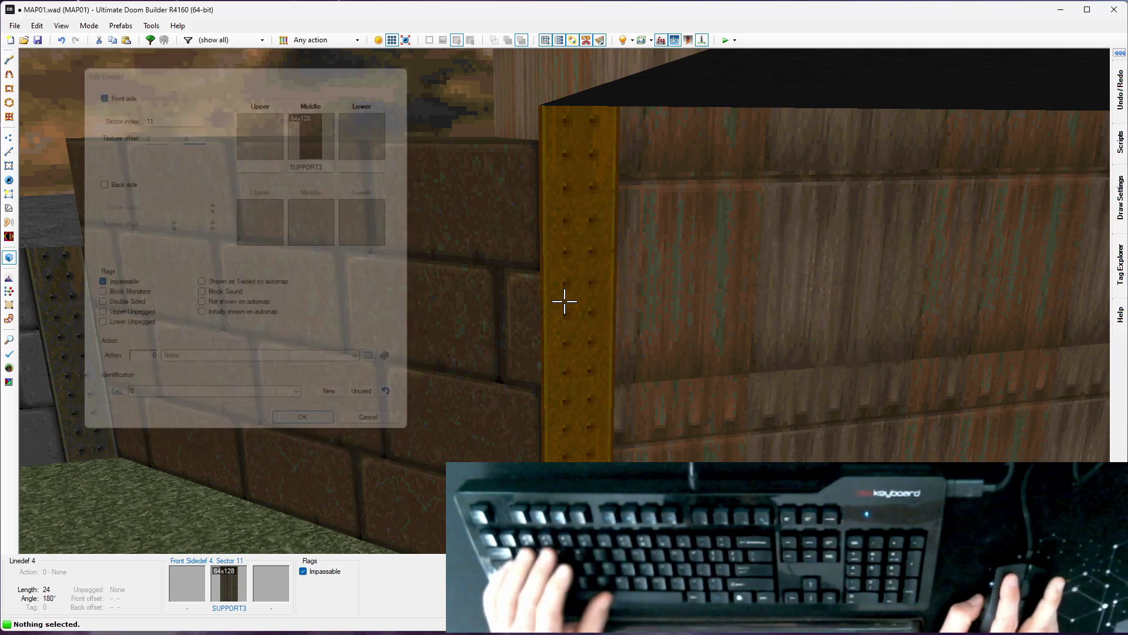
Step: Insert a vertex on the passage's opposite BROWN1 side wall above the ledge, 24 units from the entrance corner
key(e)
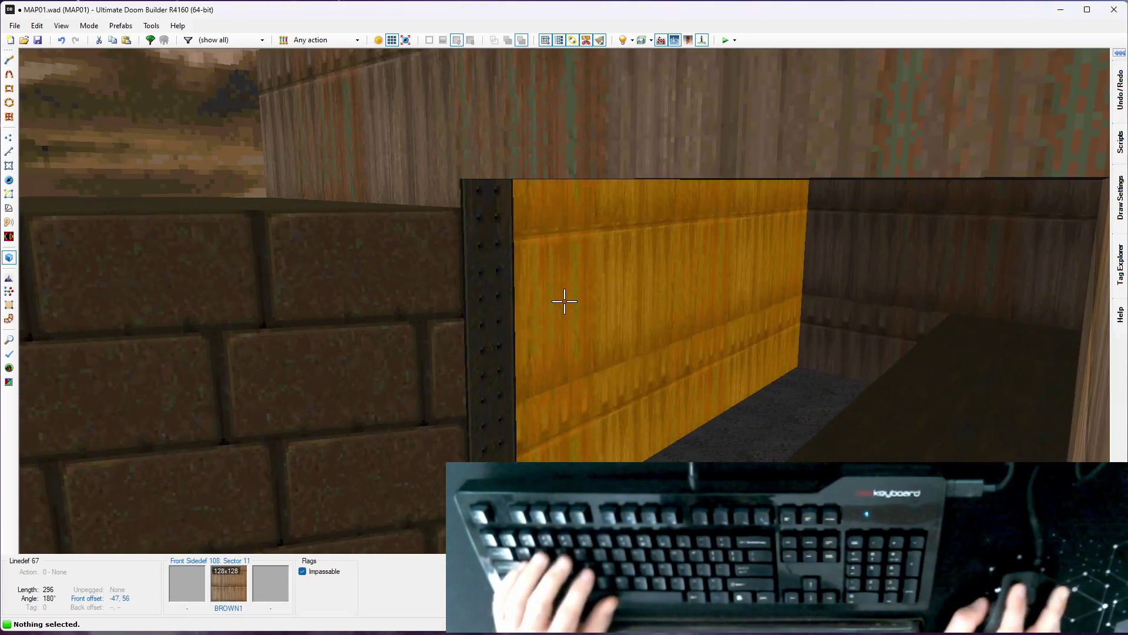
key(w)
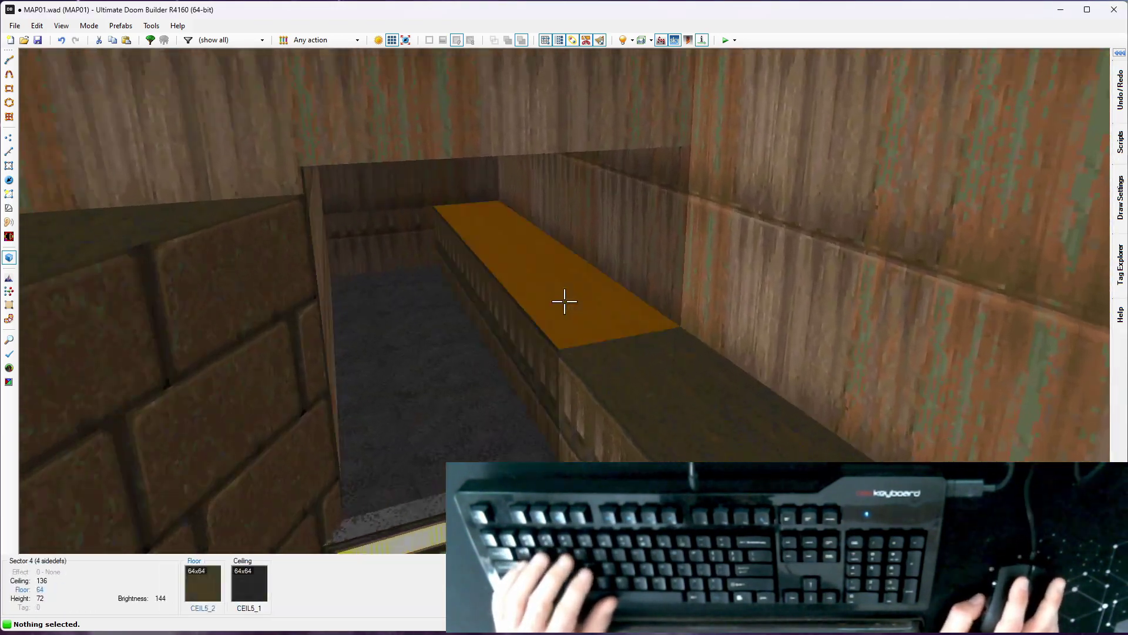
key(w)
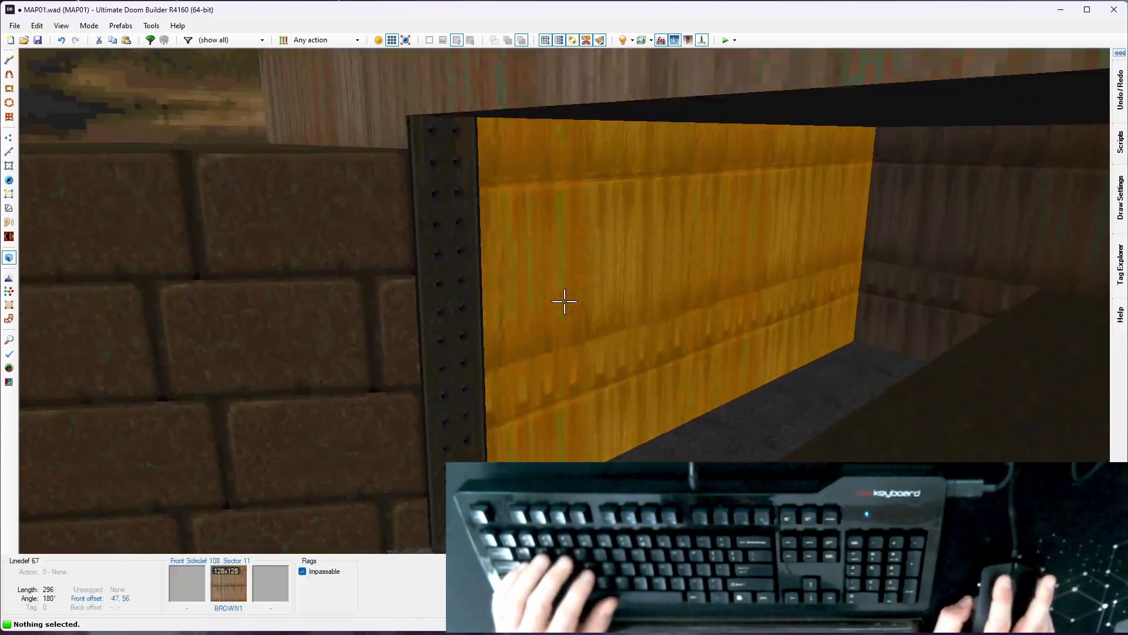
key(e)
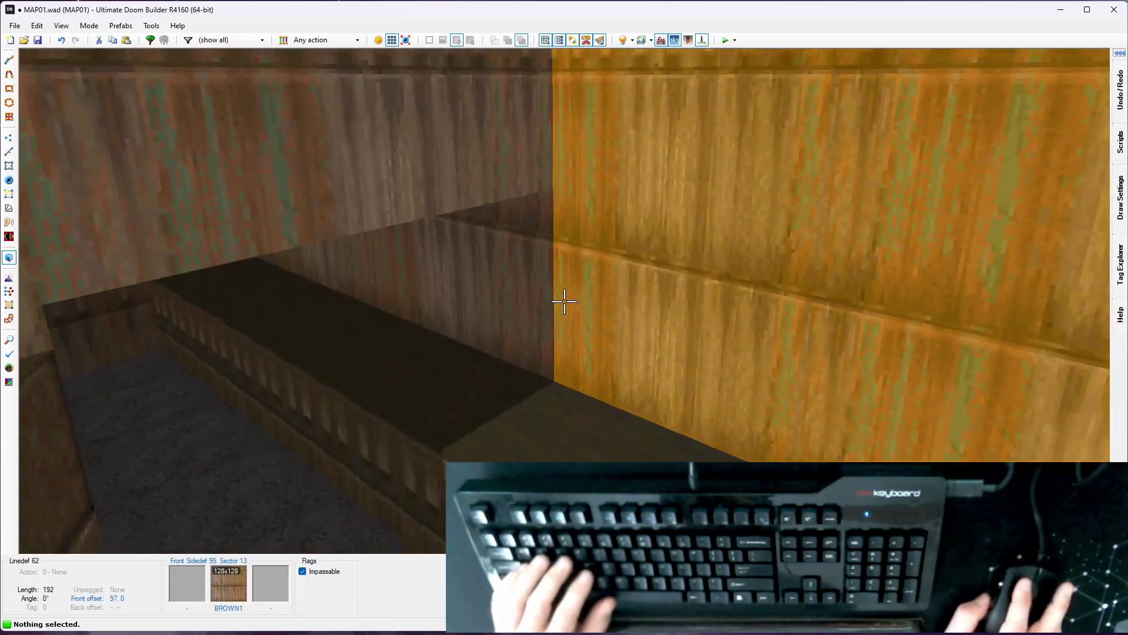
key(w)
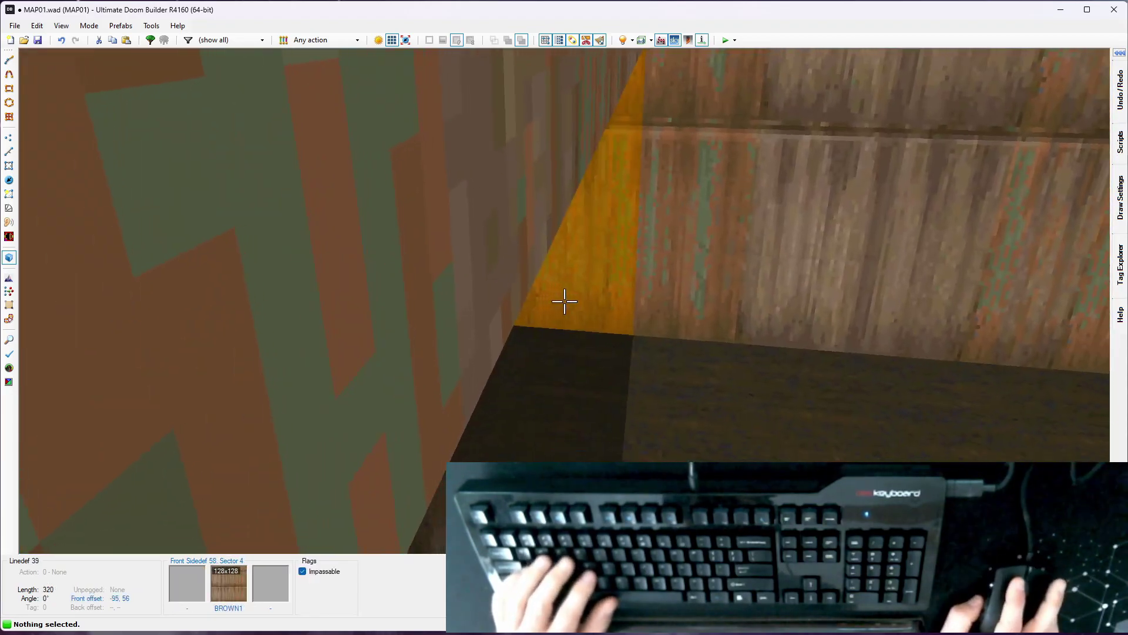
key(q)
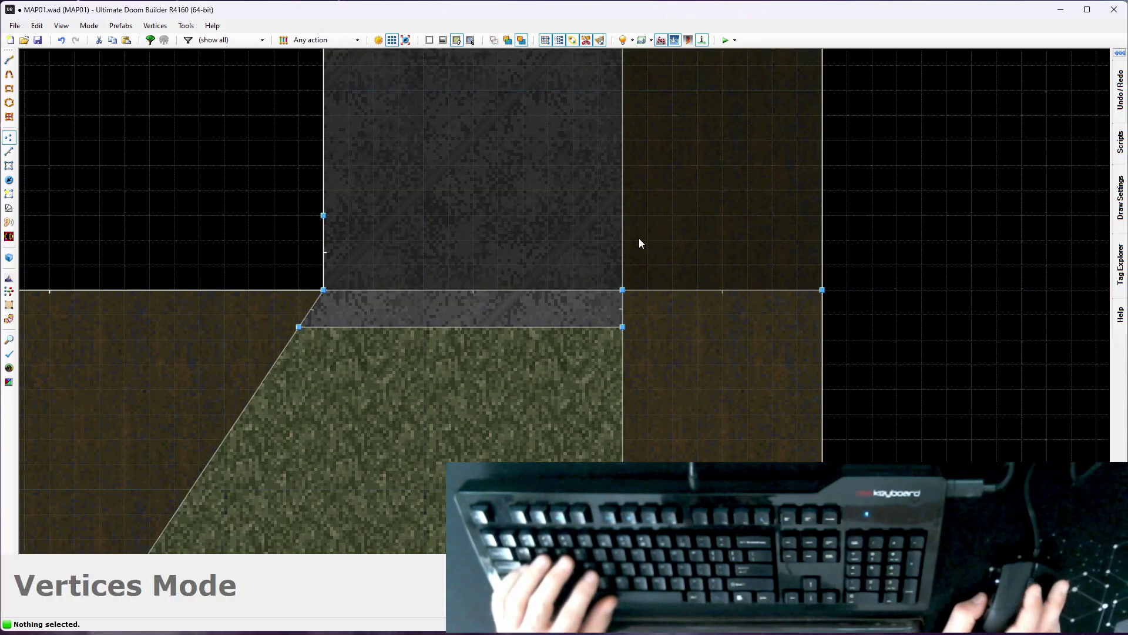
key(q)
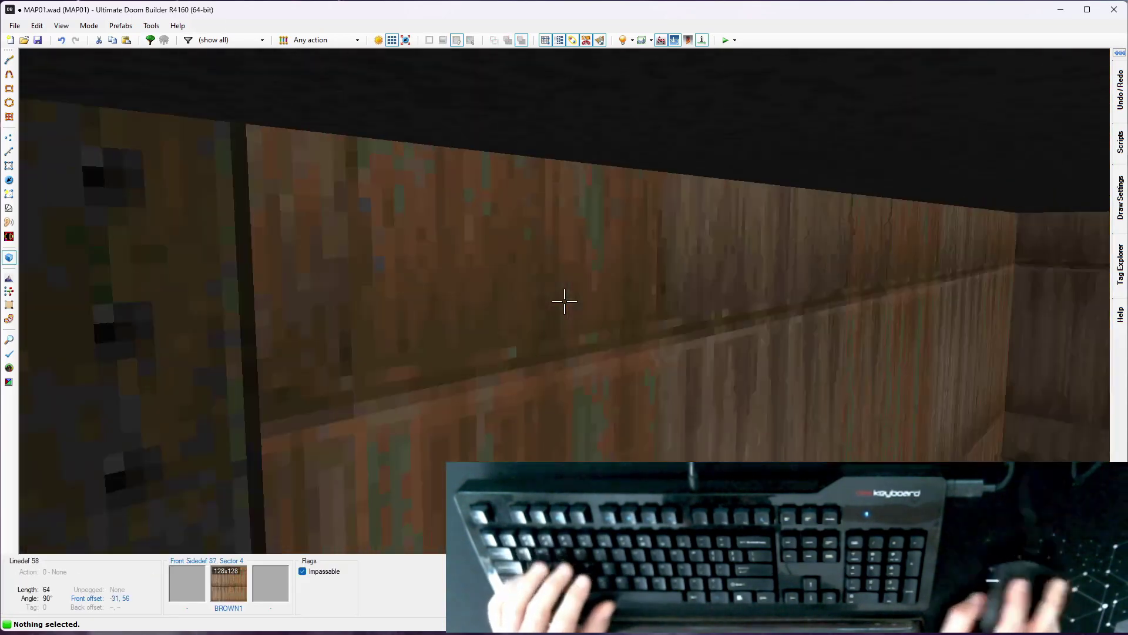
Step: Paste the SUPPORT3 texture onto the 24-unit segment above the ledge and set both its texture offsets to 0
key(ctrl+v)
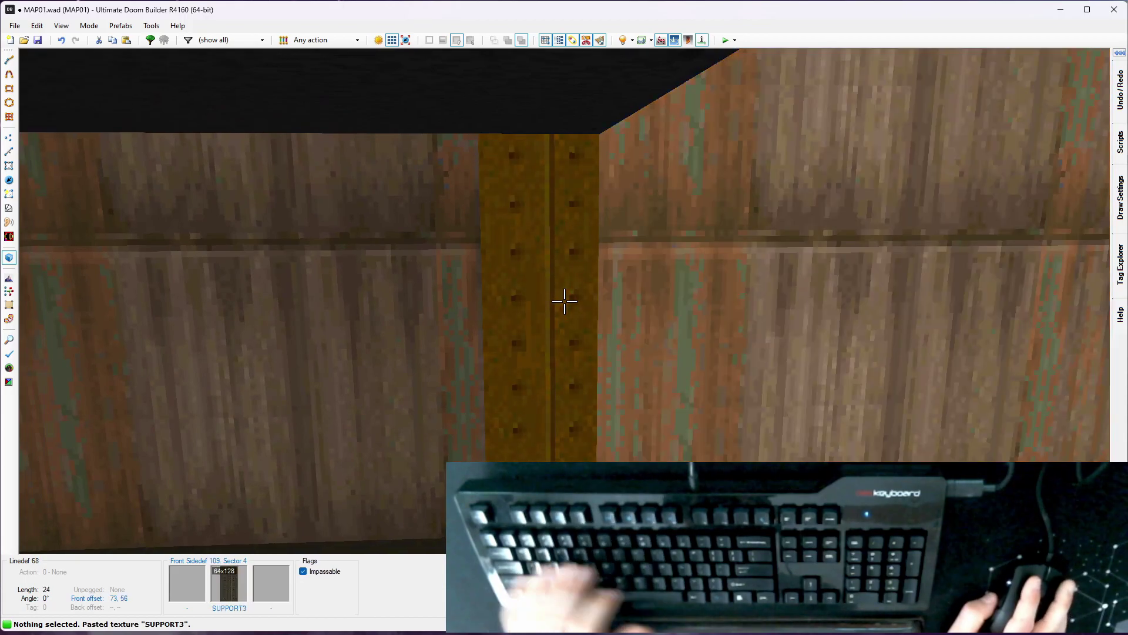
right_click(564, 301)
double_click(149, 133)
text(0)
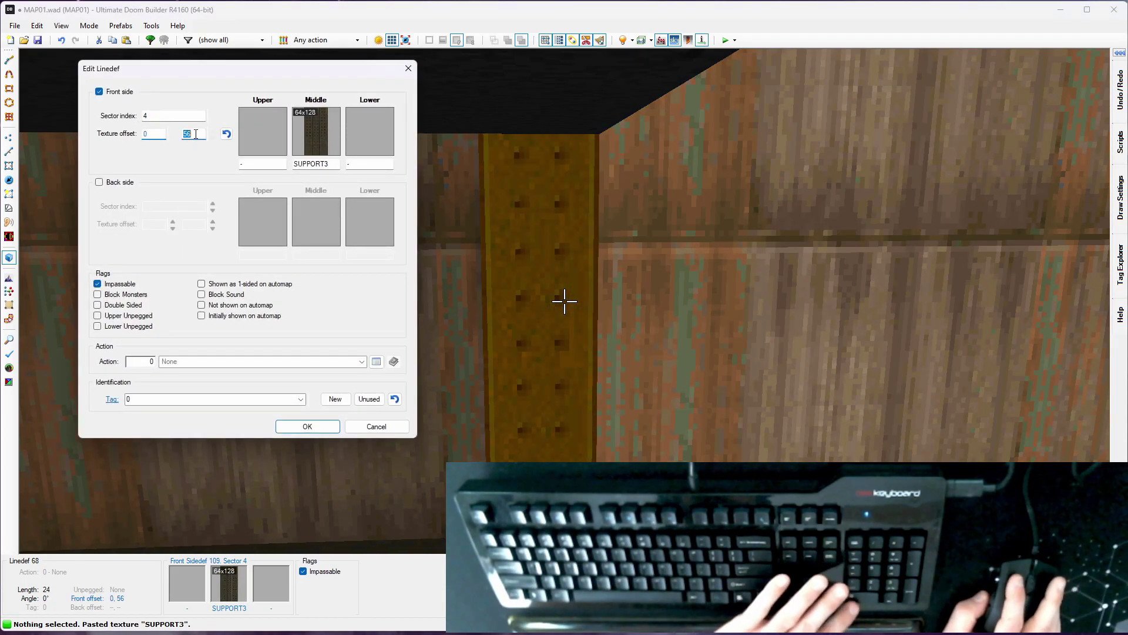
text(0)
key(Return)
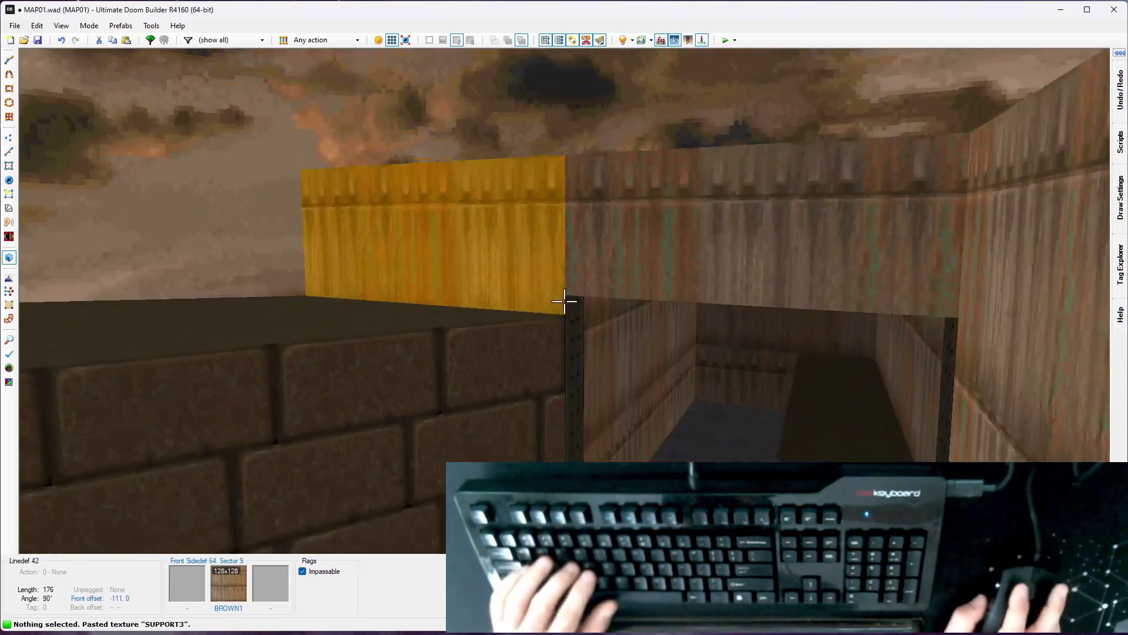
Step: Set the vertical texture offset of the BROWN1 side wall above the ledge to -4 and auto-align the connected passage walls in X and Y
key(d)
key(e)
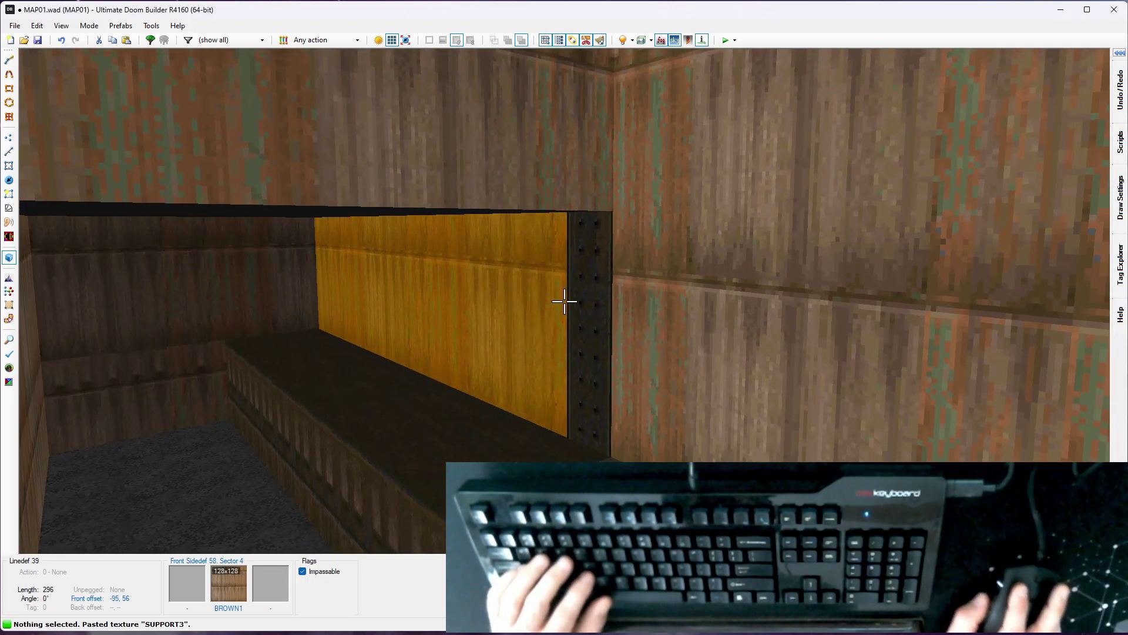
key(e)
key(d)
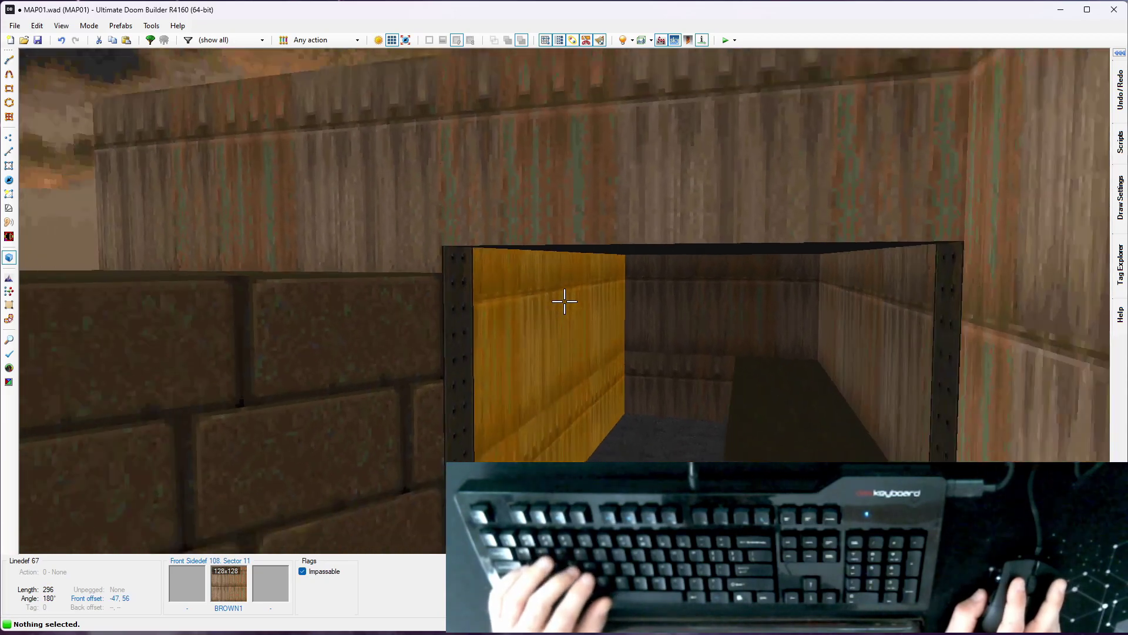
key(e)
key(w)
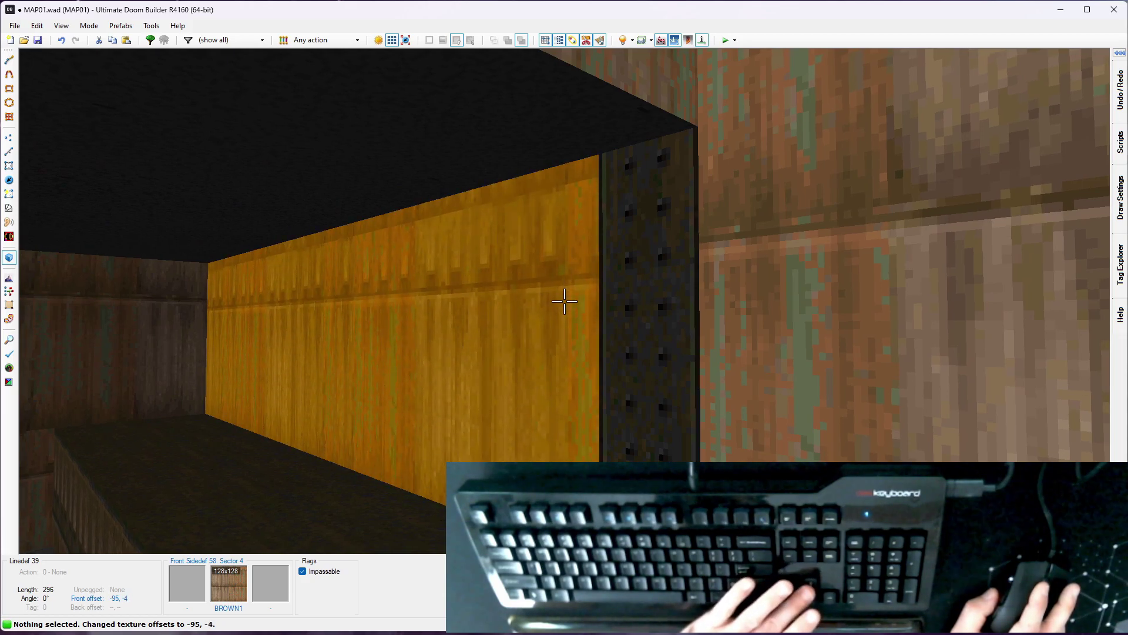
key(a)
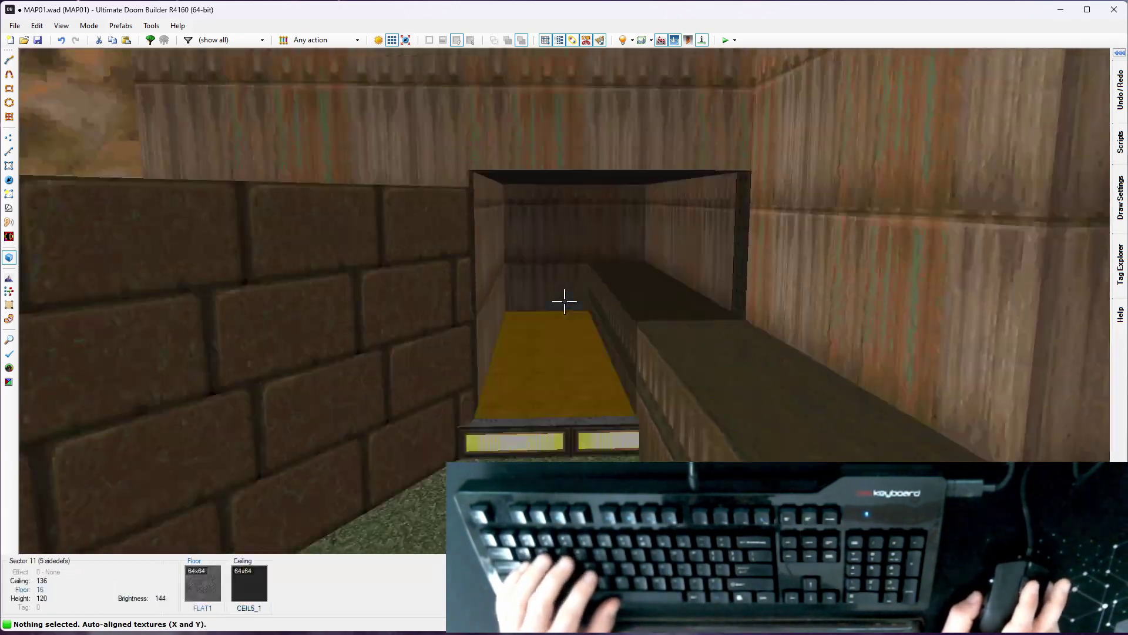
Step: Select the sky ceiling over the raised ledge around the BROWN1 building and lower it to 176
key(e)
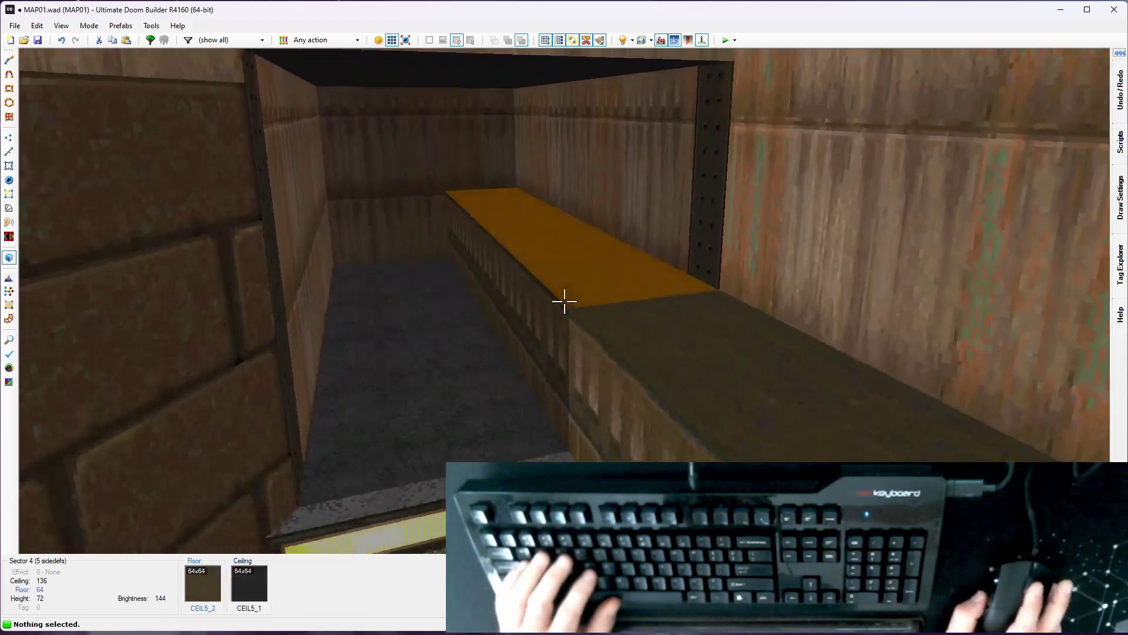
key(e)
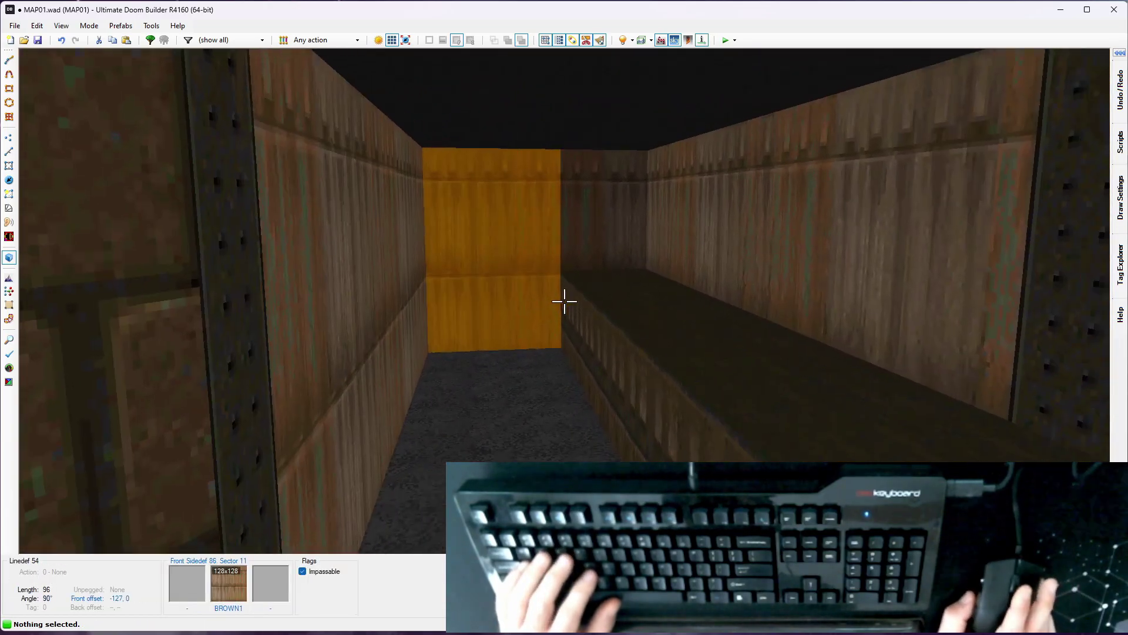
key(d)
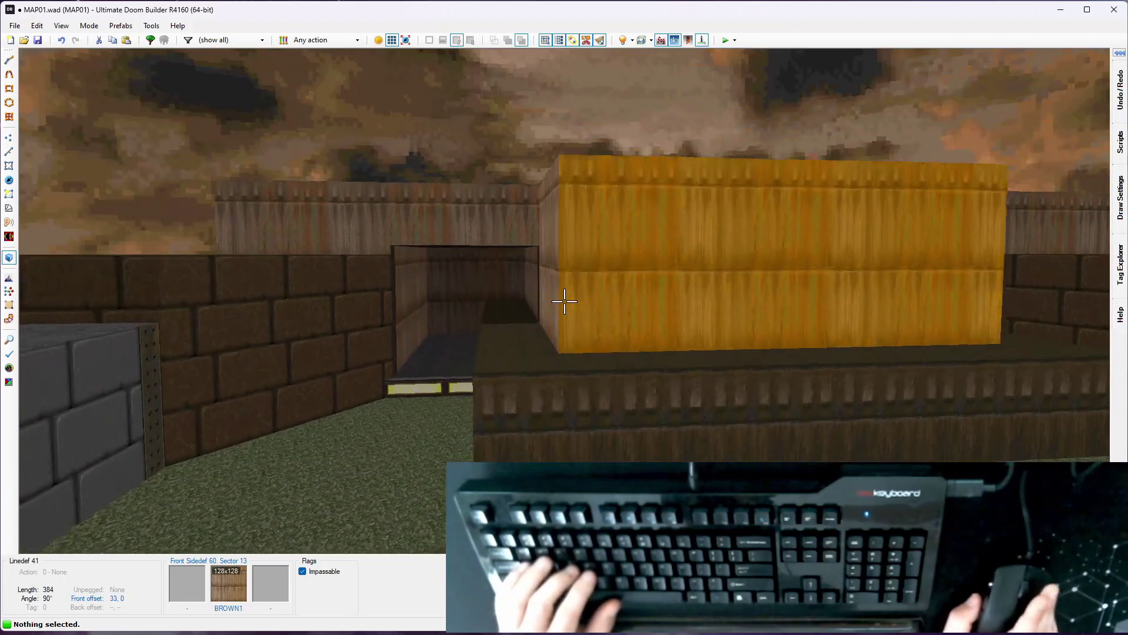
key(e)
key(d)
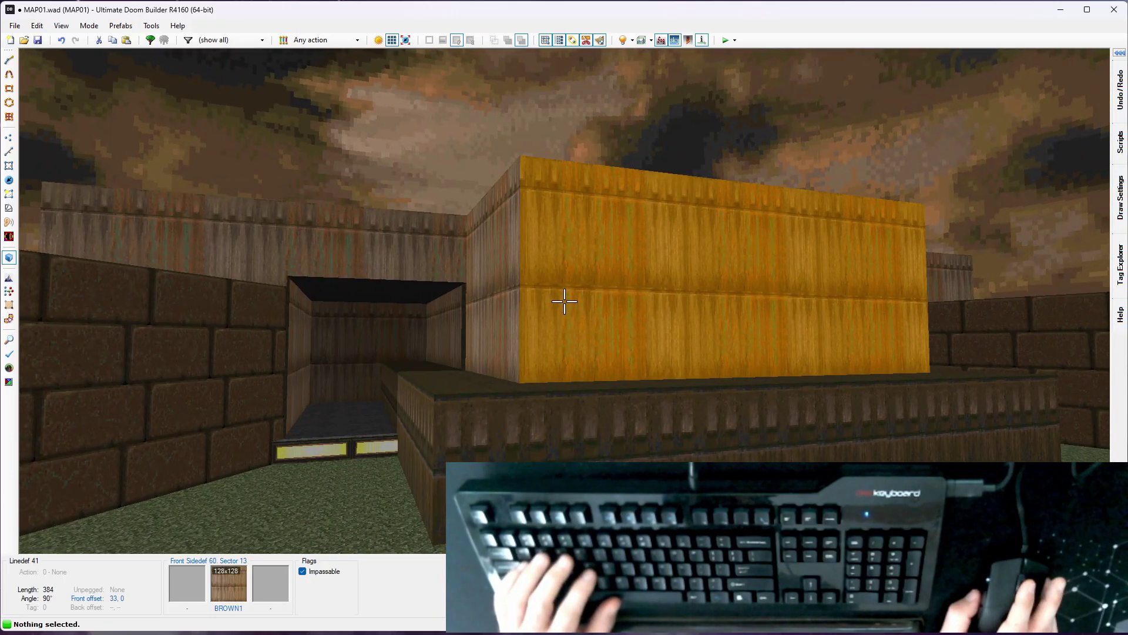
key(w)
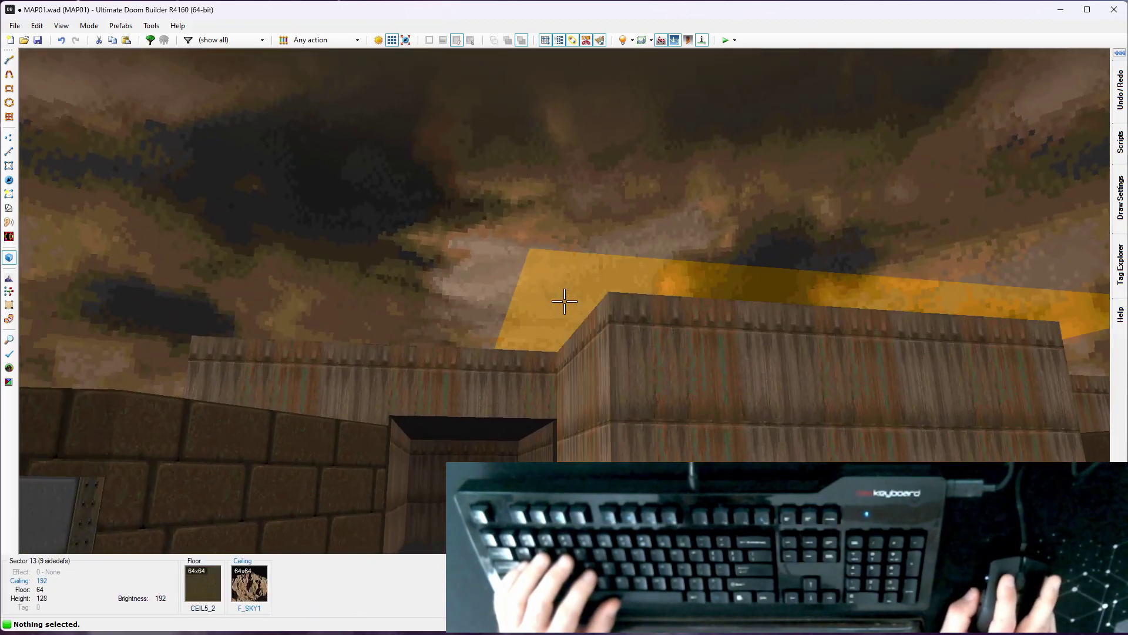
click(564, 301)
scroll(564, 300, down, 1)
scroll(565, 301, down, 1)
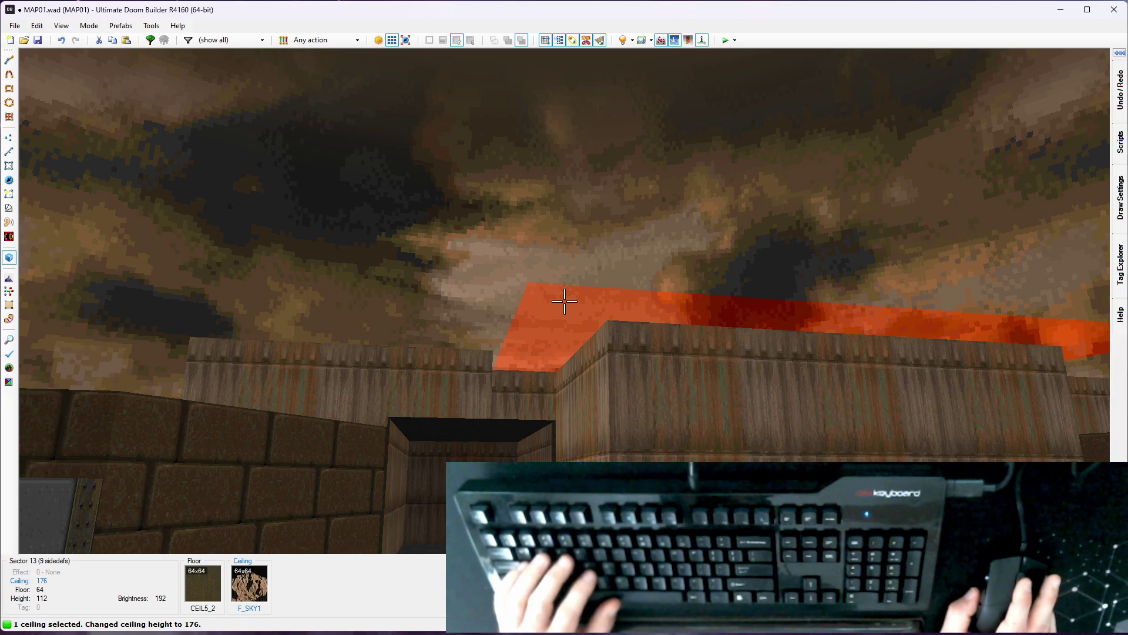
Step: Change the selected ceiling's flat from F_SKY1 to FLOOR0_1 and clear the selection
right_click(564, 300)
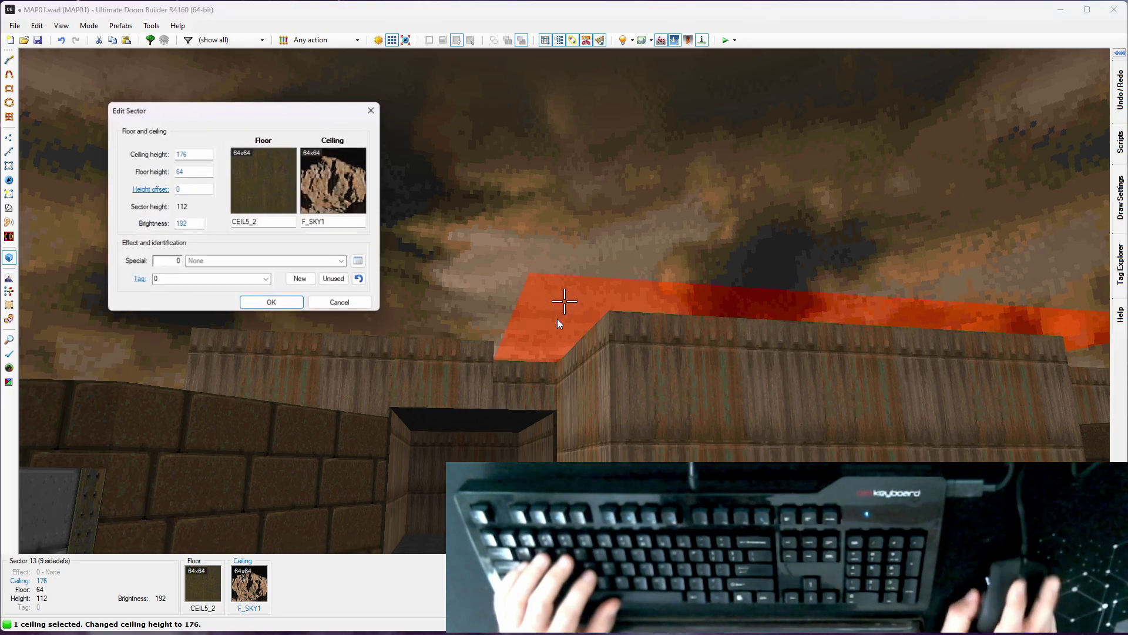
click(335, 180)
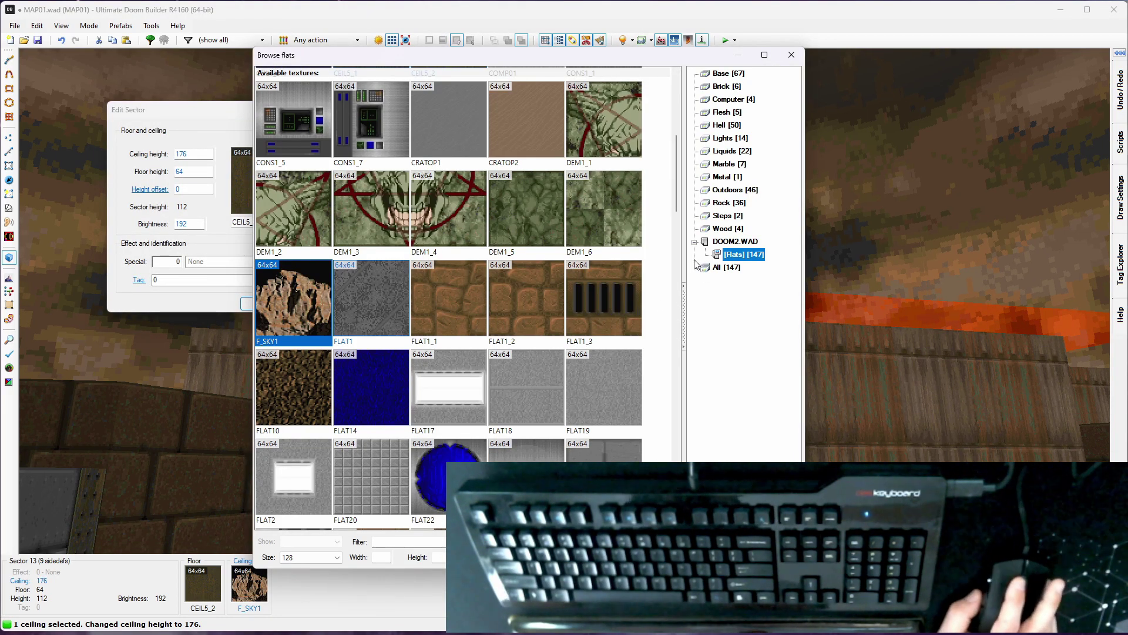
click(738, 73)
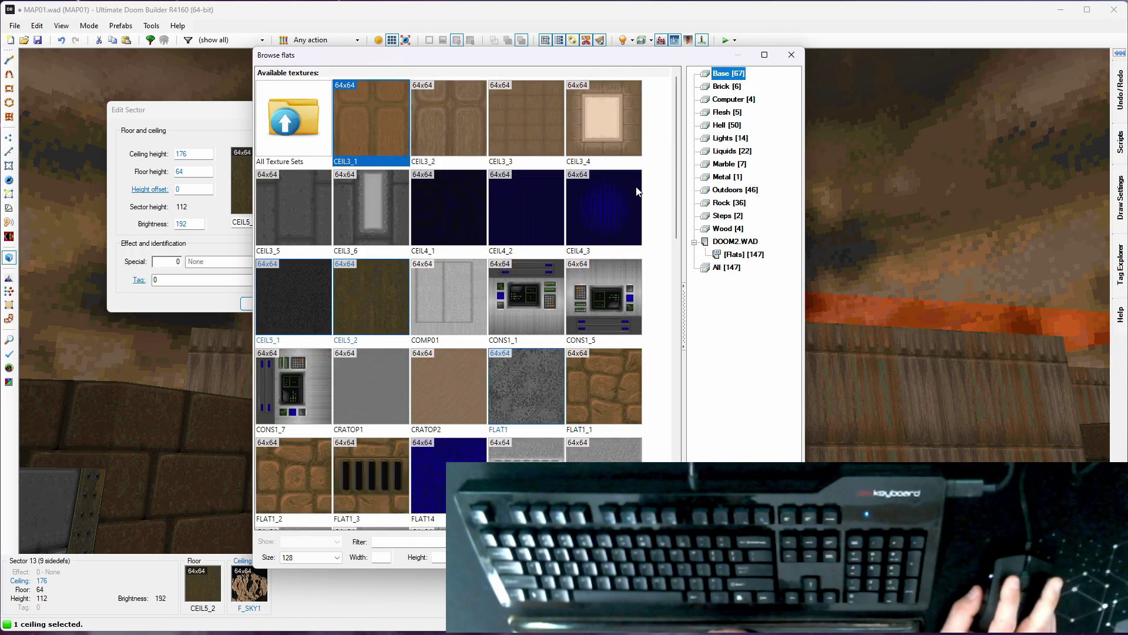
scroll(578, 295, down, 3)
click(463, 484)
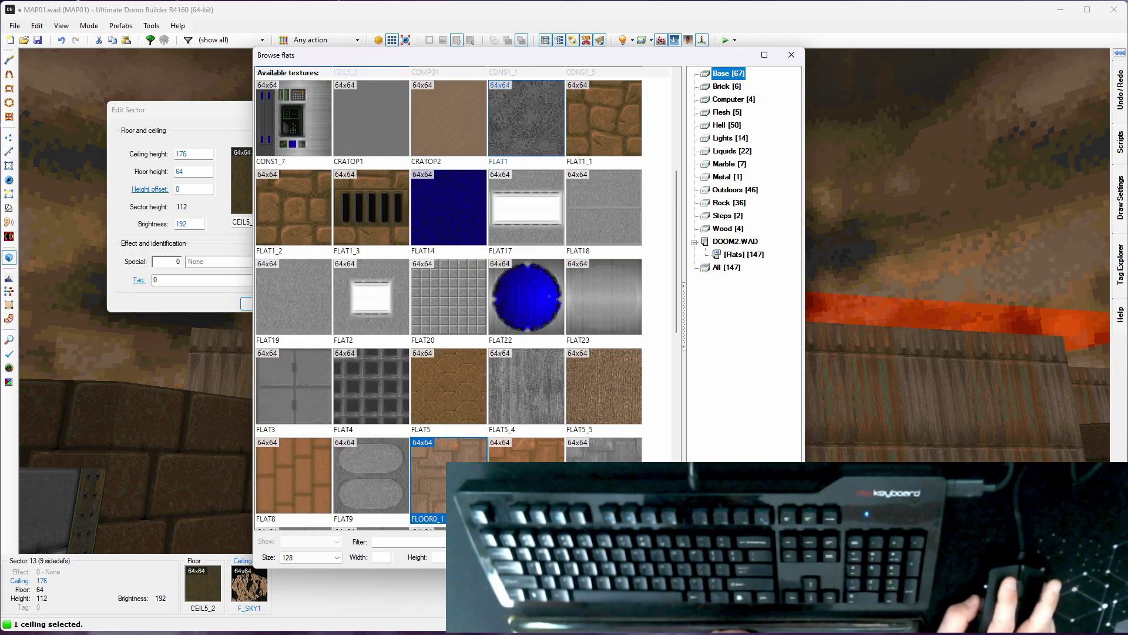
click(714, 554)
click(293, 303)
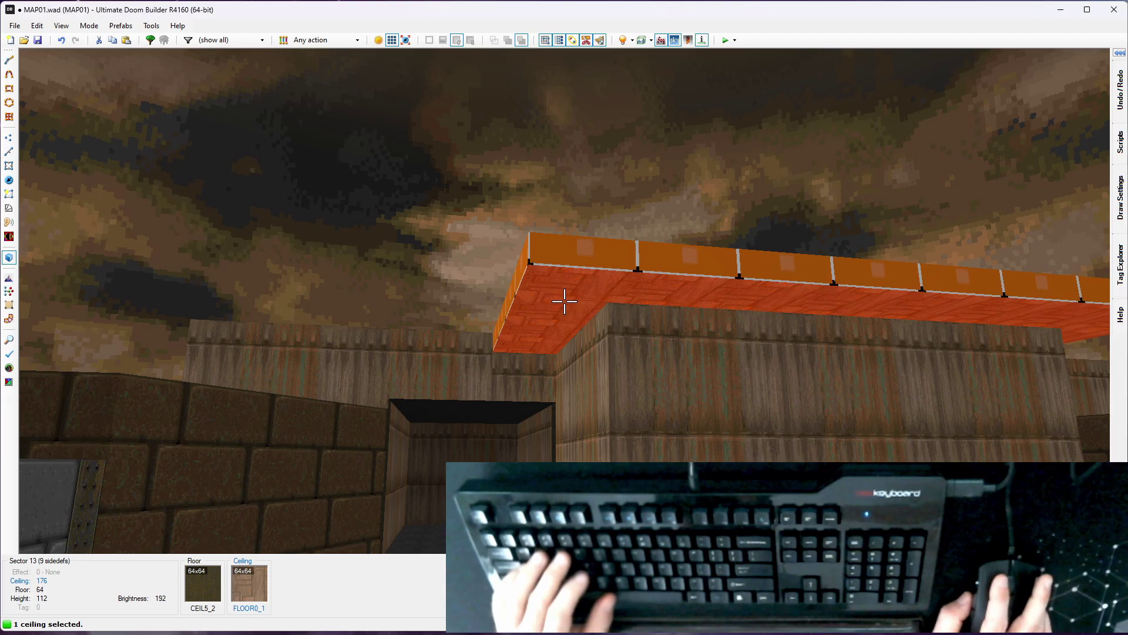
key(c)
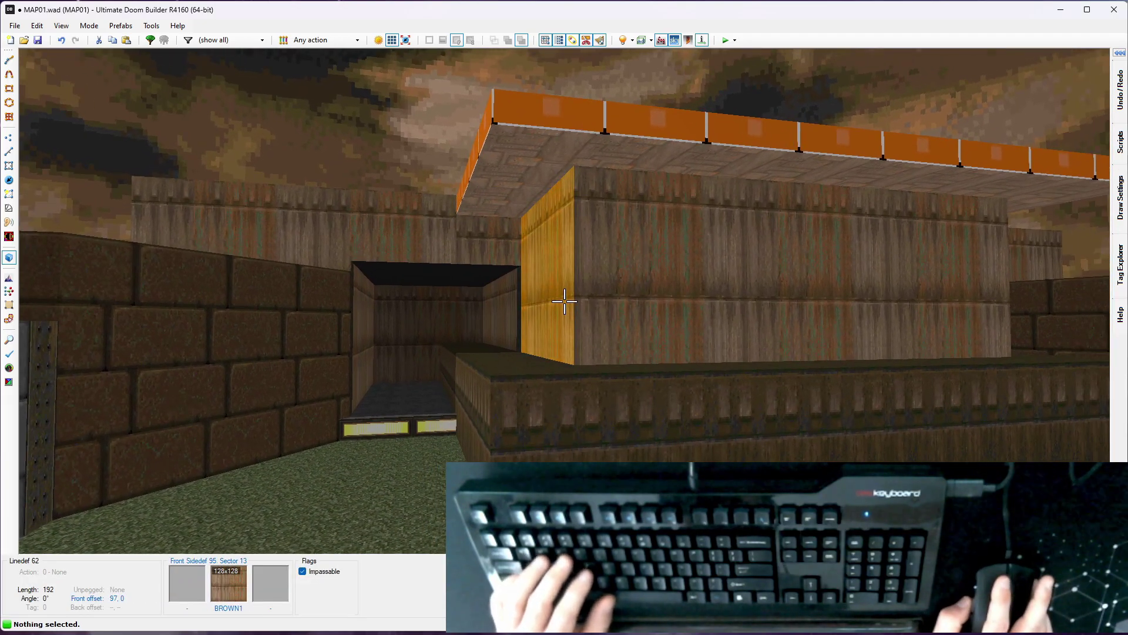
Step: Set the brightness of the sector beneath the FLOOR0_1 overhang to 160
key(e)
key(d)
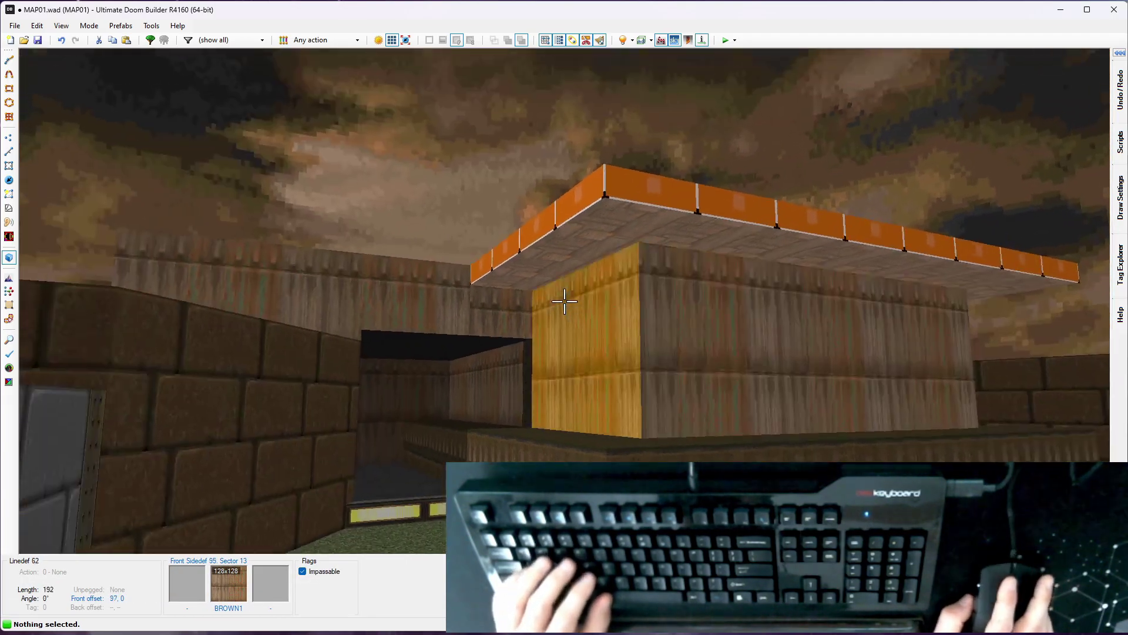
key(s)
right_click(565, 301)
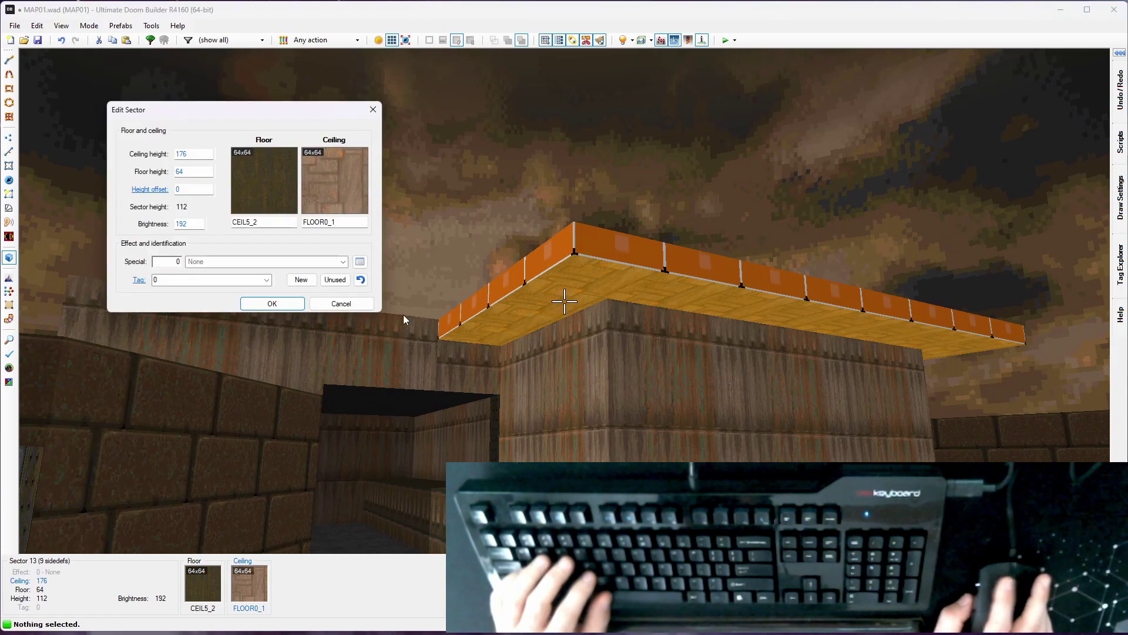
click(212, 228)
click(212, 228)
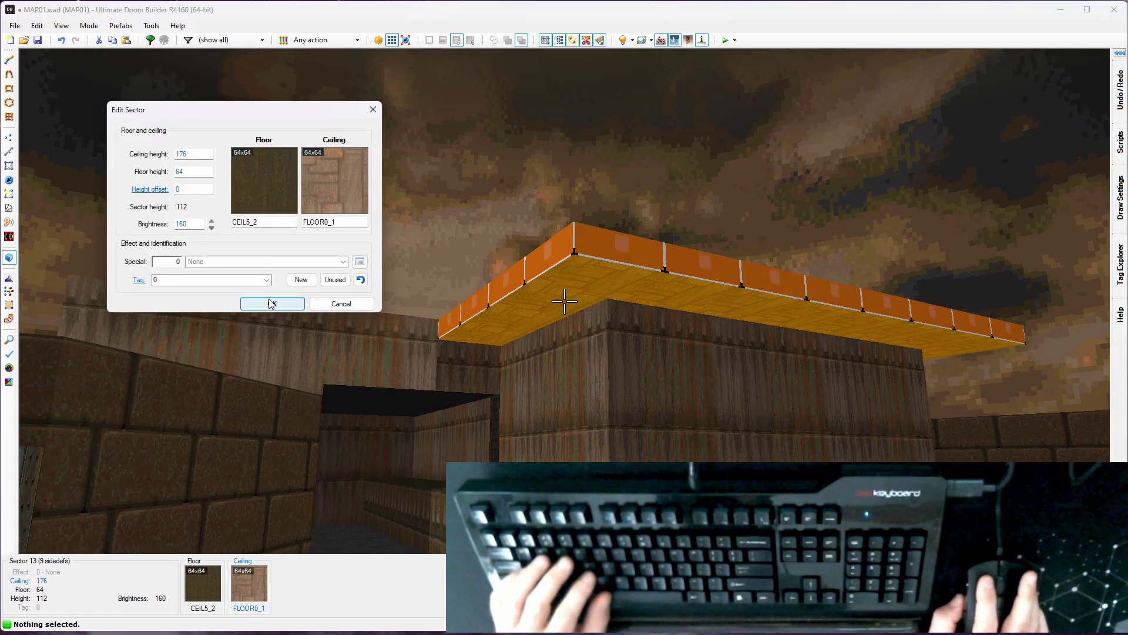
click(272, 303)
key(s)
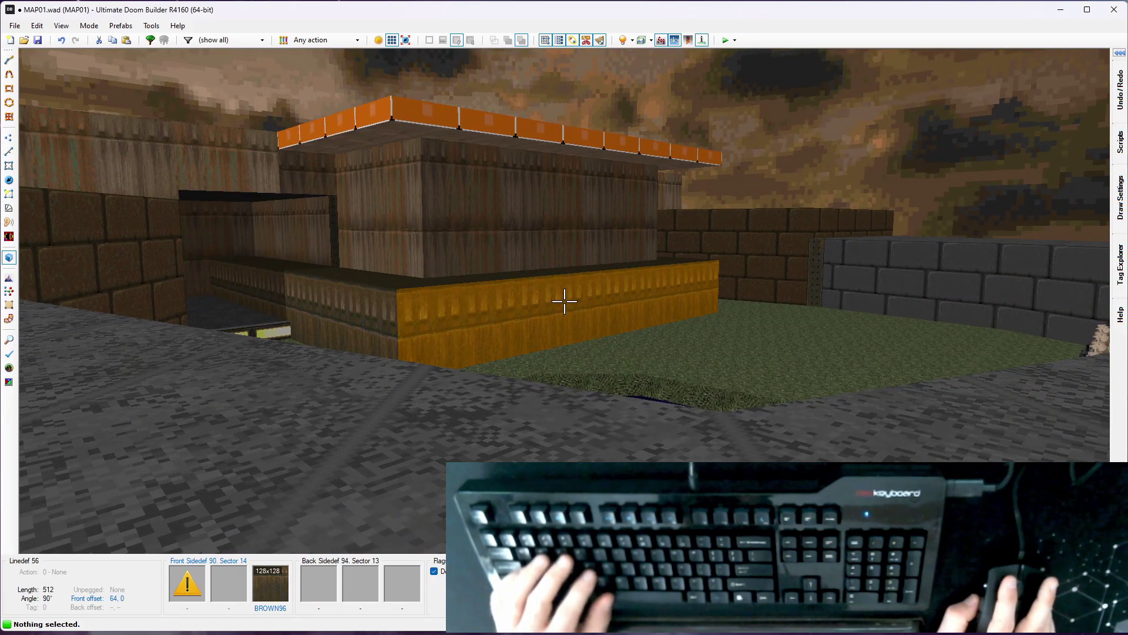
key(e)
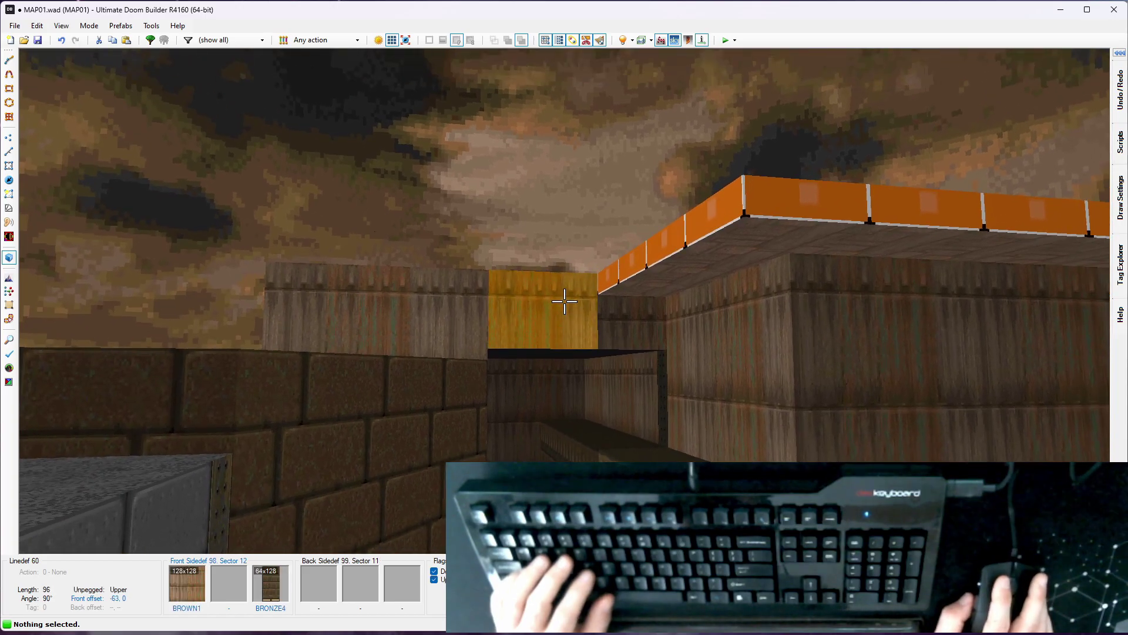
Step: Paste the BROWN1 texture onto all missing upper faces along the edges of the FLOOR0_1 overhang
key(ctrl+v)
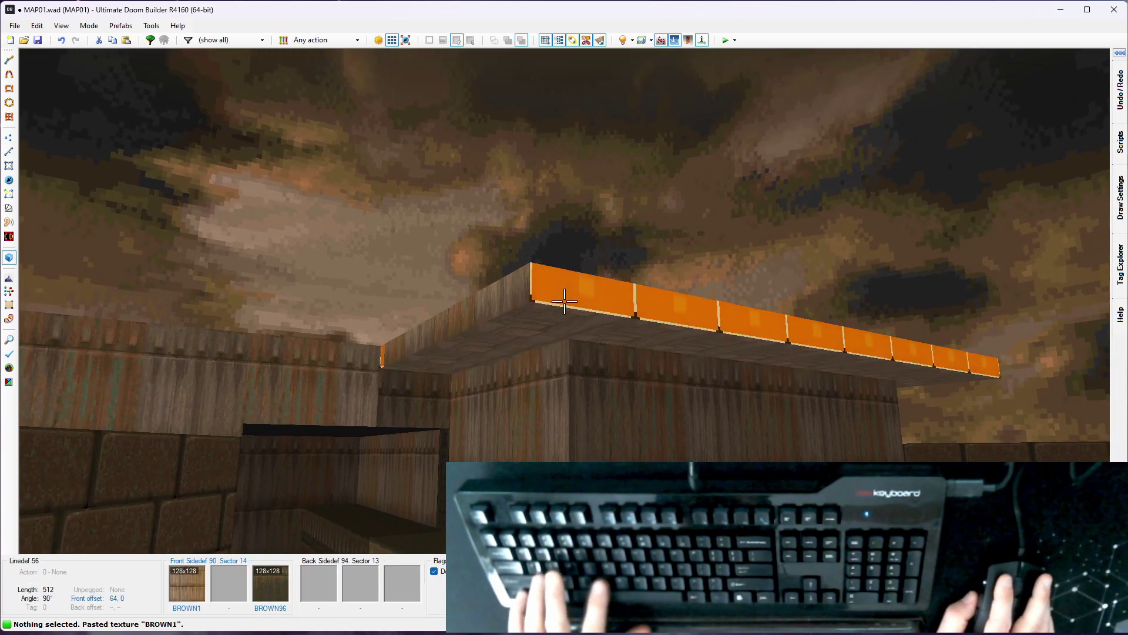
key(ctrl+v)
key(e)
key(e)
key(ctrl+v)
key(d)
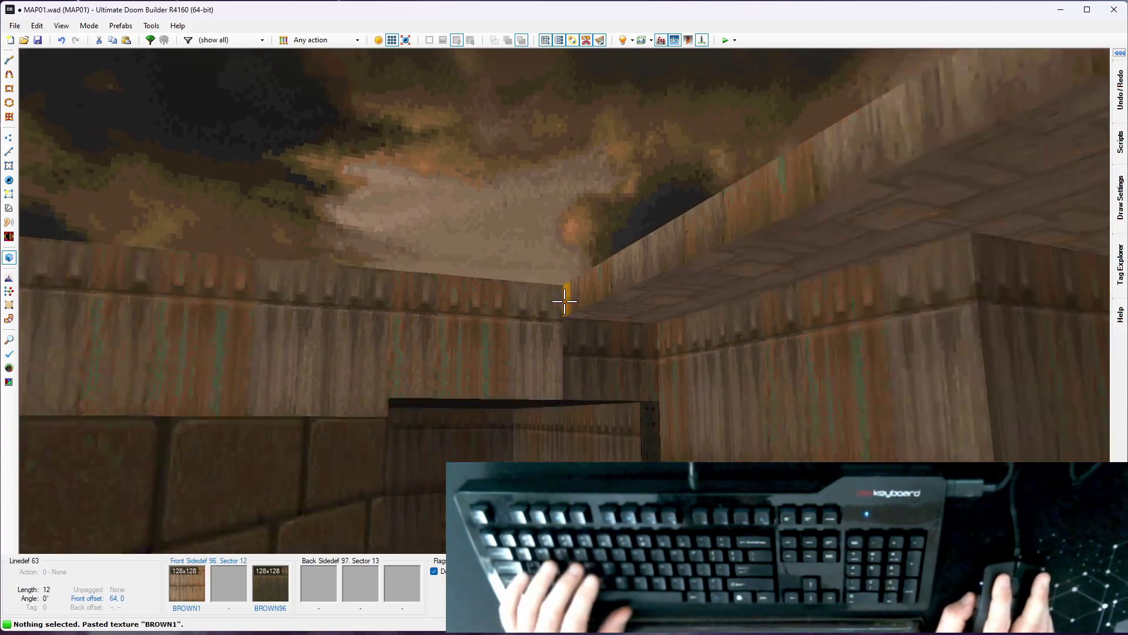
key(e)
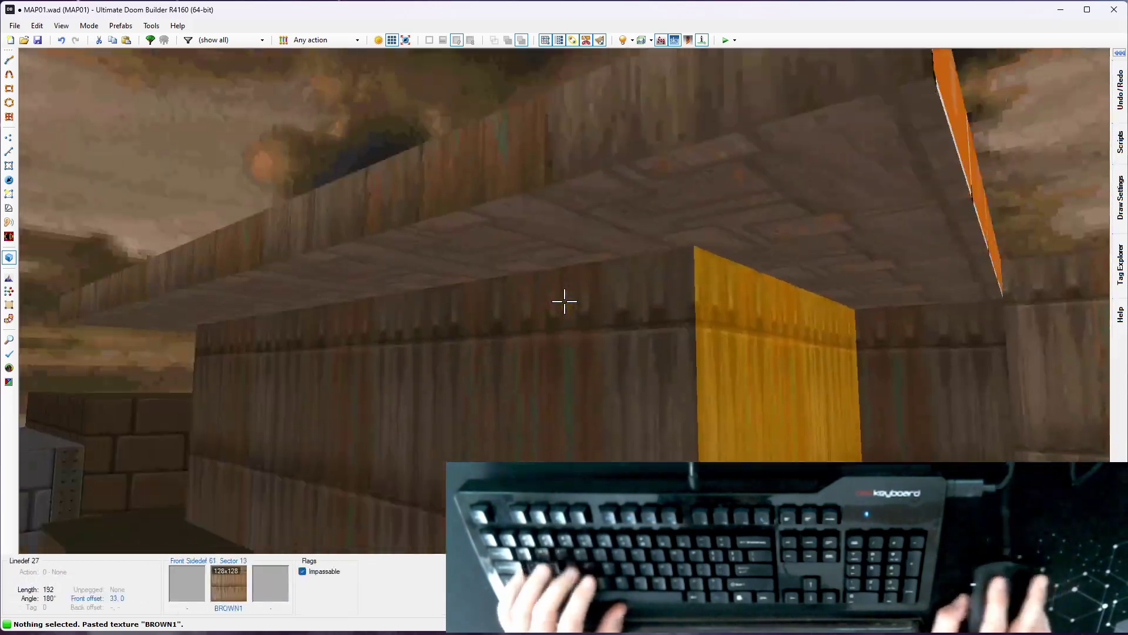
key(ctrl+v)
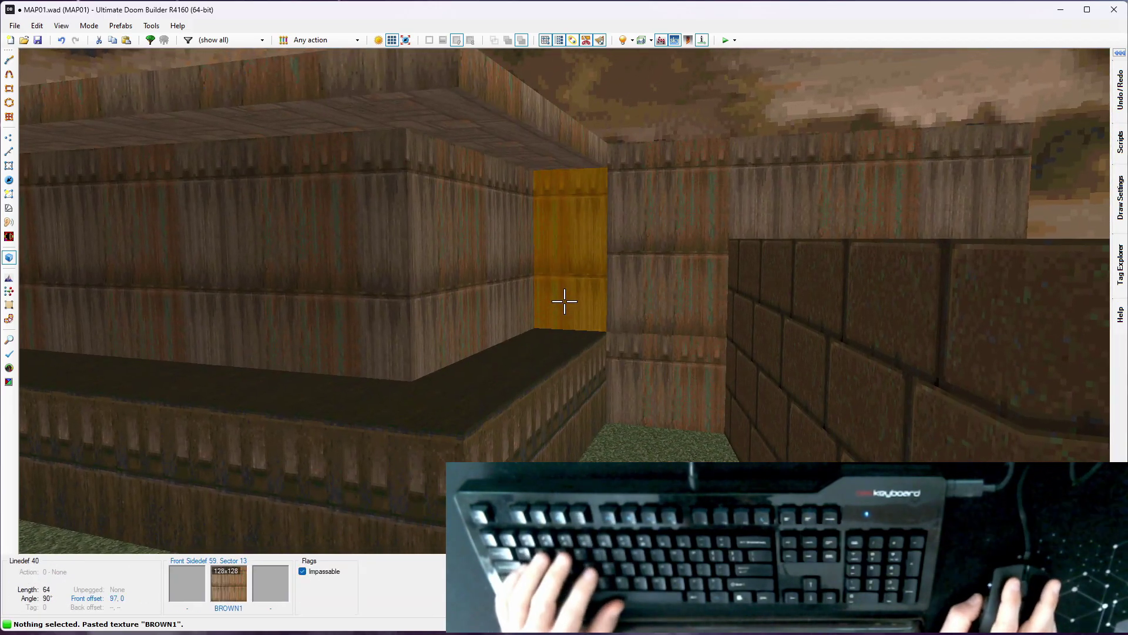
Step: Draw a small rectangular sector in the ledge's southeast corner and move its west edge to make it 24 by 24
key(w)
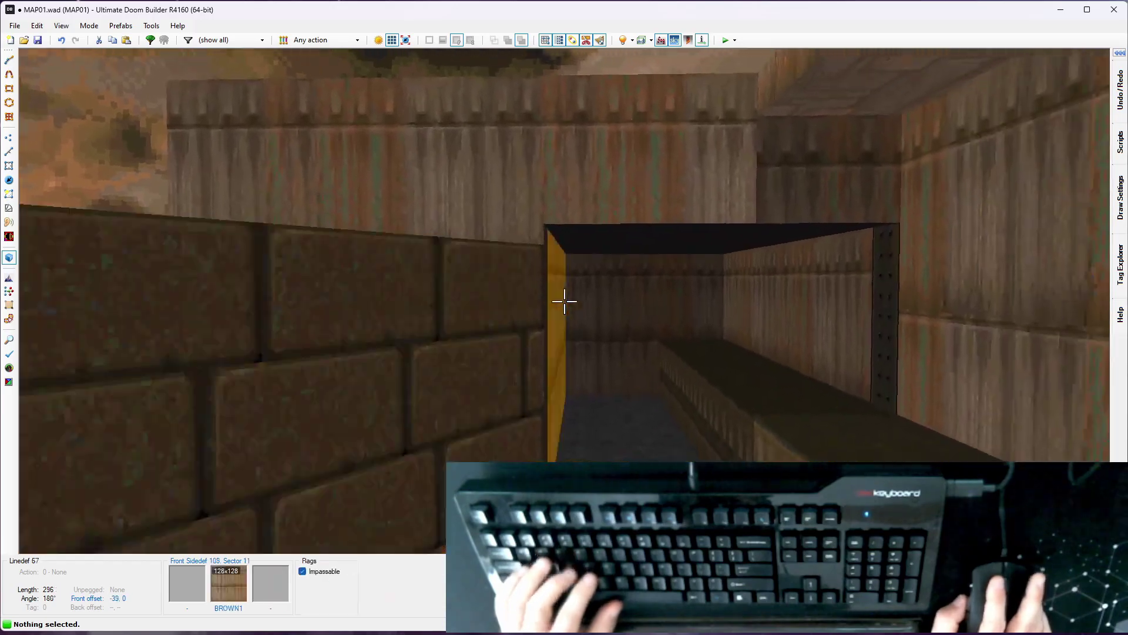
key(w)
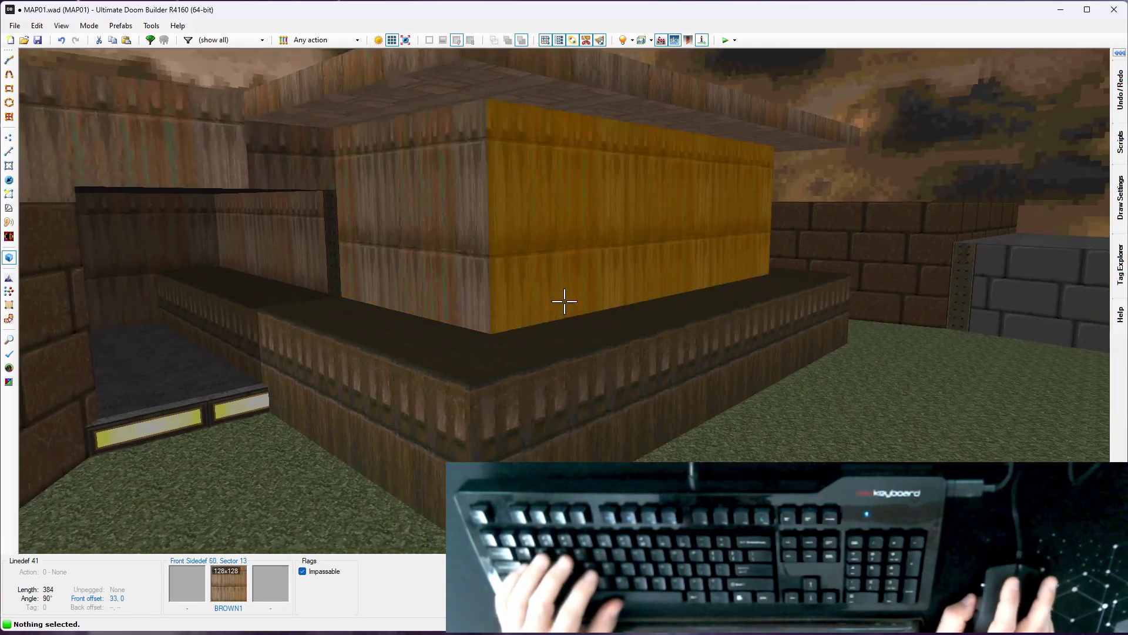
key(w)
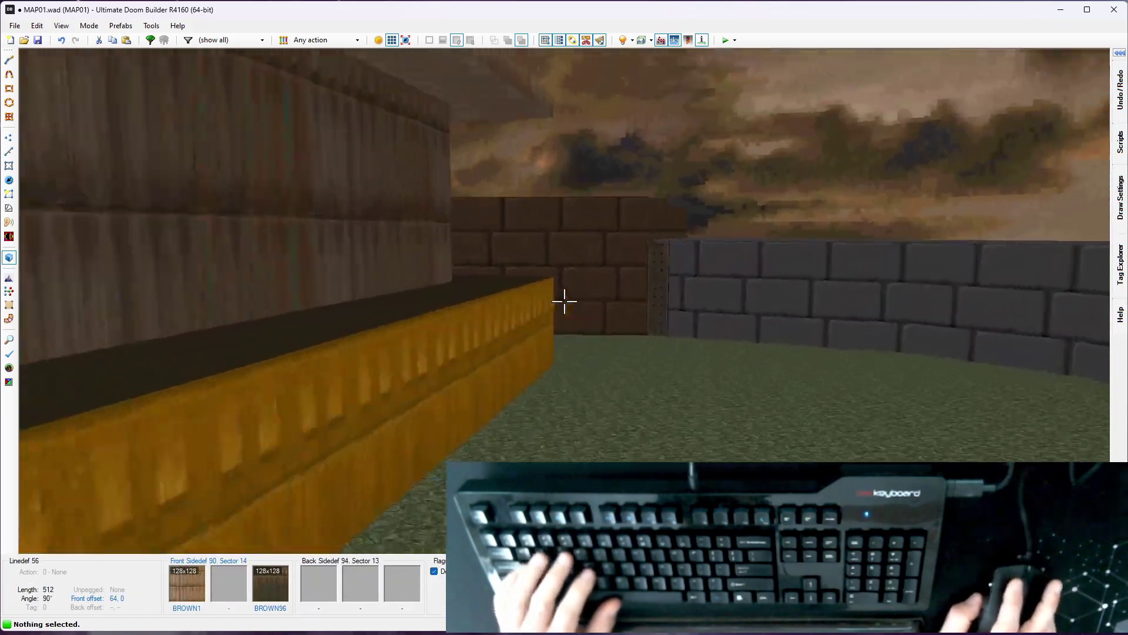
key(w)
key(q)
scroll(568, 300, down, 5)
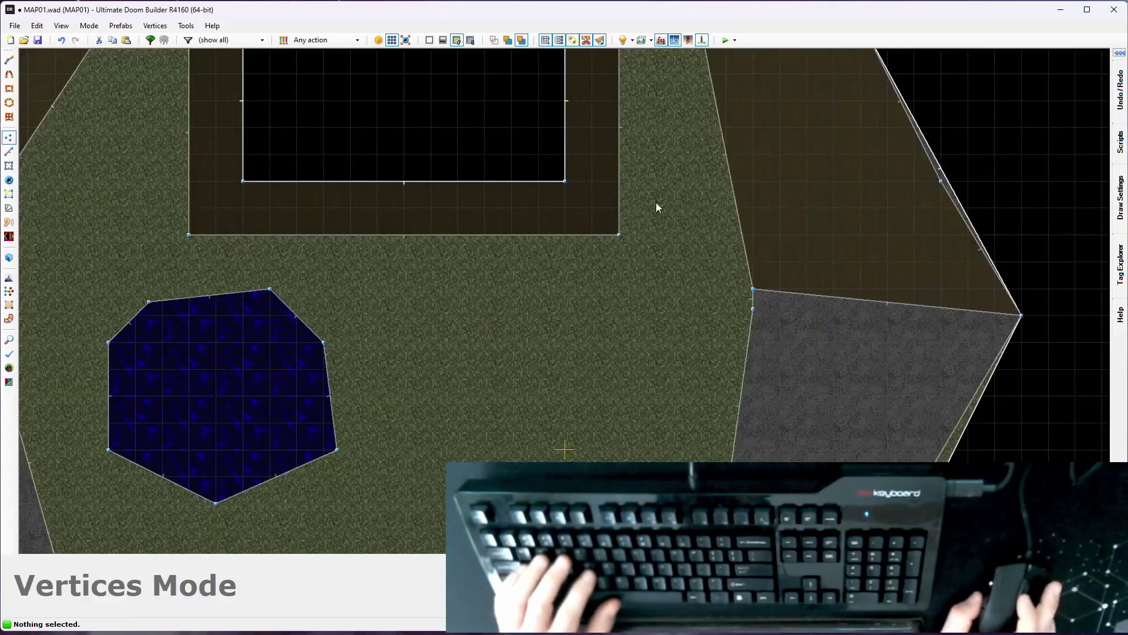
scroll(630, 213, up, 3)
scroll(597, 231, up, 2)
key(d)
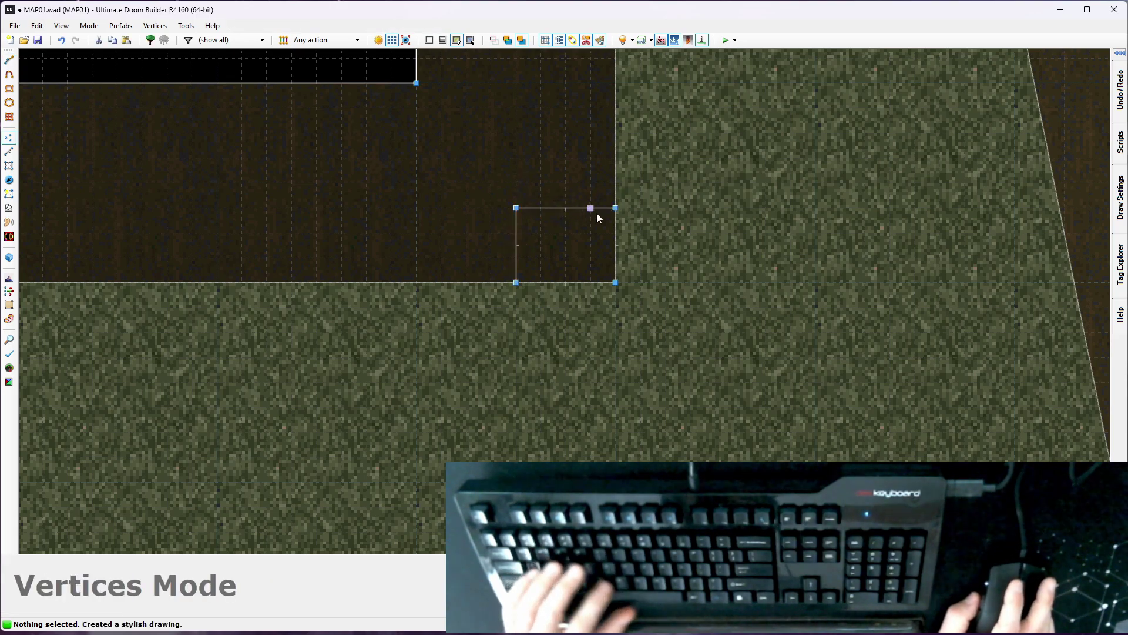
key(l)
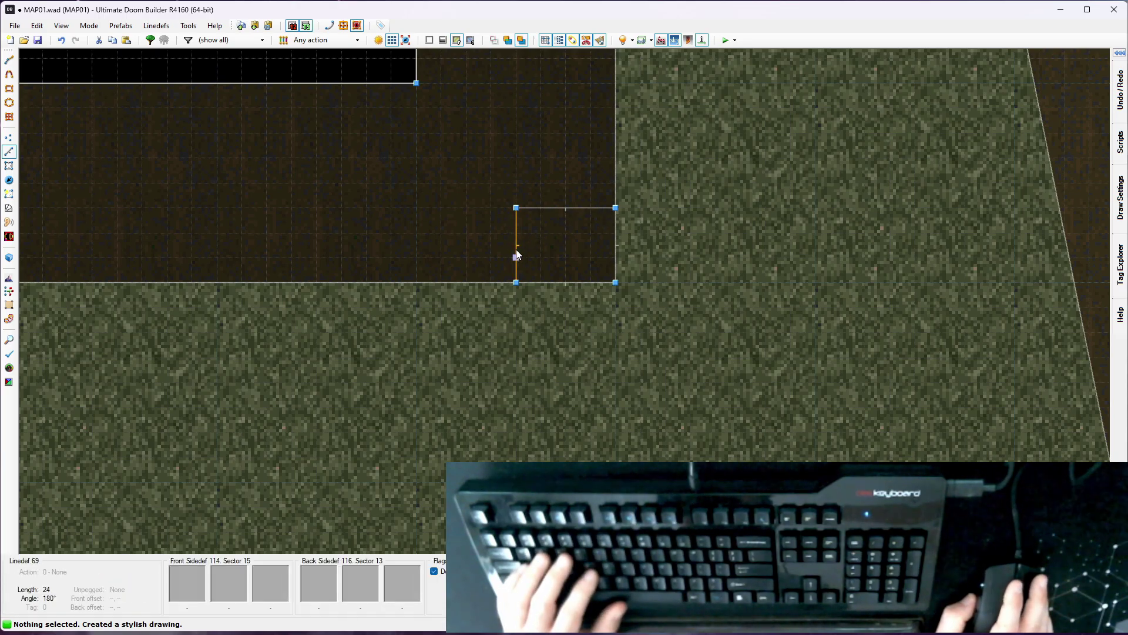
drag(516, 249, 541, 249)
Step: Draw a matching sector in the ledge's southwest corner and move its north edge to make it 24 by 24
scroll(637, 249, down, 2)
middle_drag(251, 232, 862, 267)
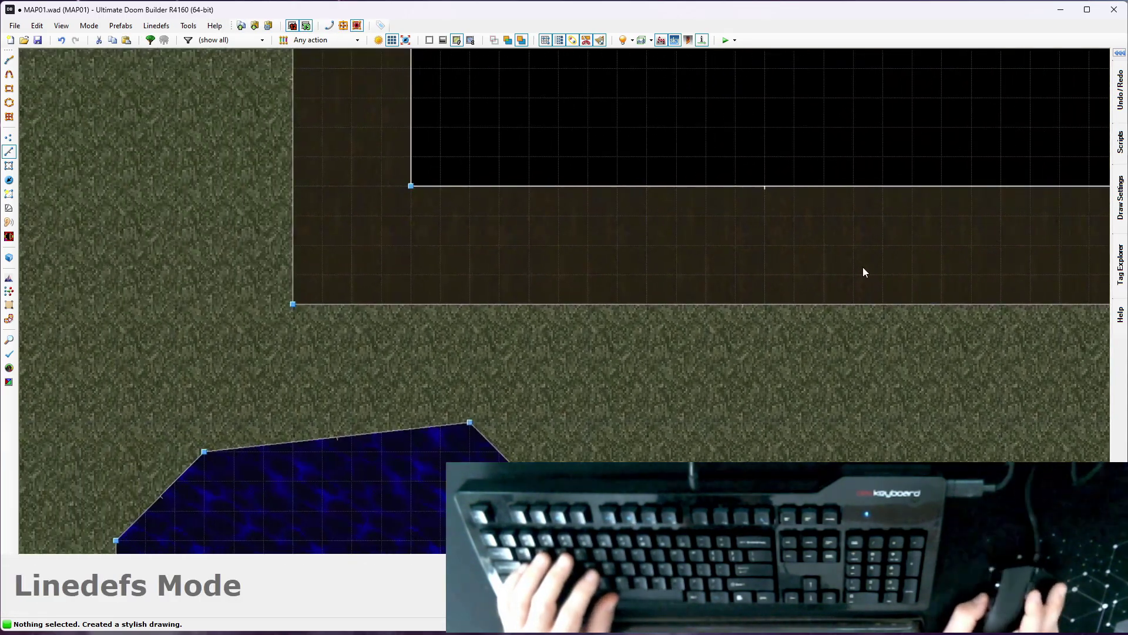
scroll(191, 242, up, 2)
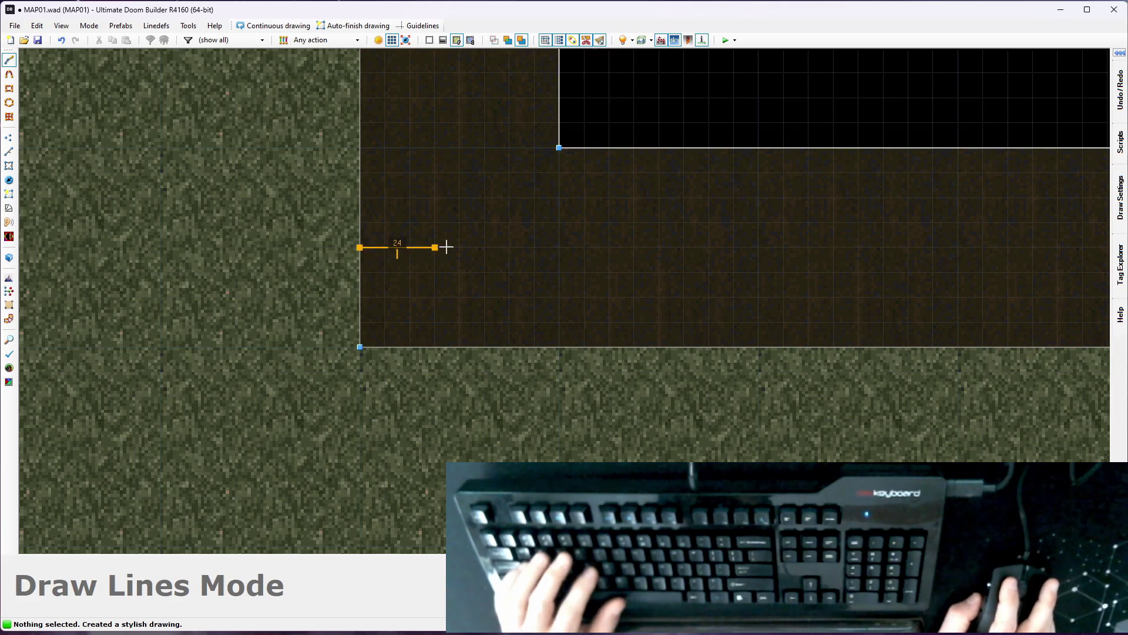
click(438, 339)
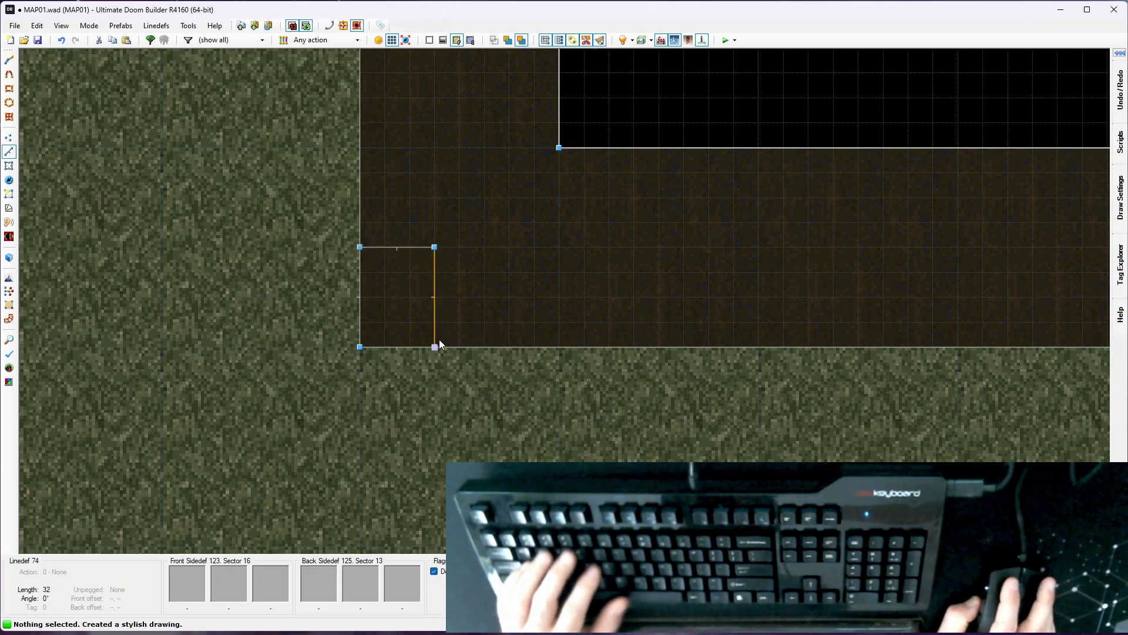
drag(403, 246, 396, 270)
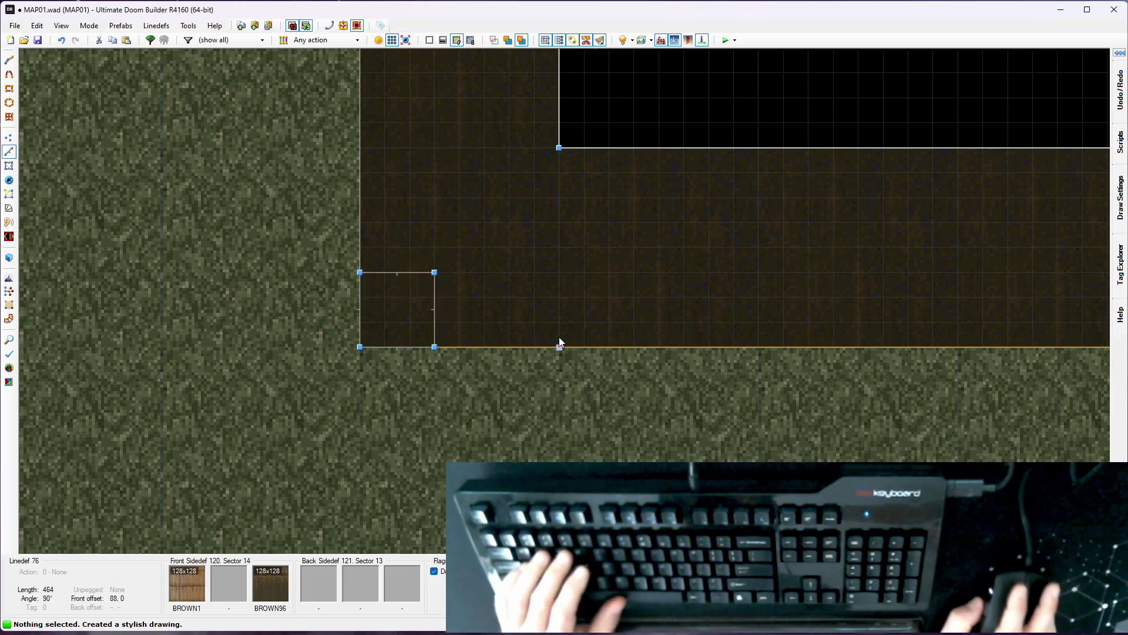
Step: Select the two 24 by 24 corner sectors of the ledge and delete them to leave solid pillars
scroll(288, 269, down, 2)
key(s)
scroll(439, 274, down, 1)
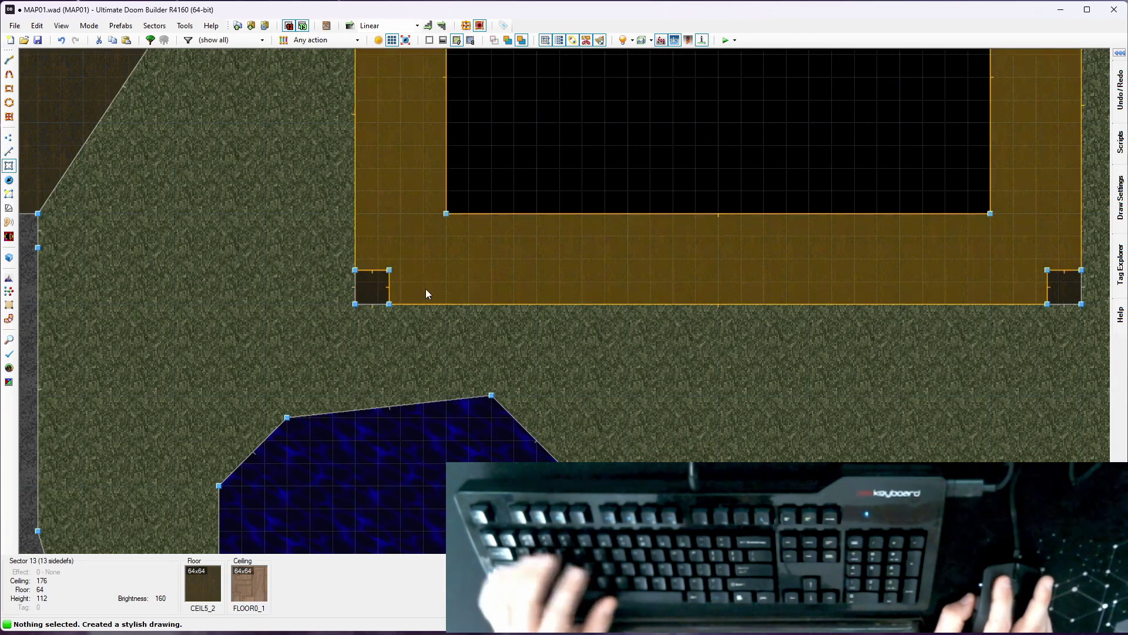
key(q)
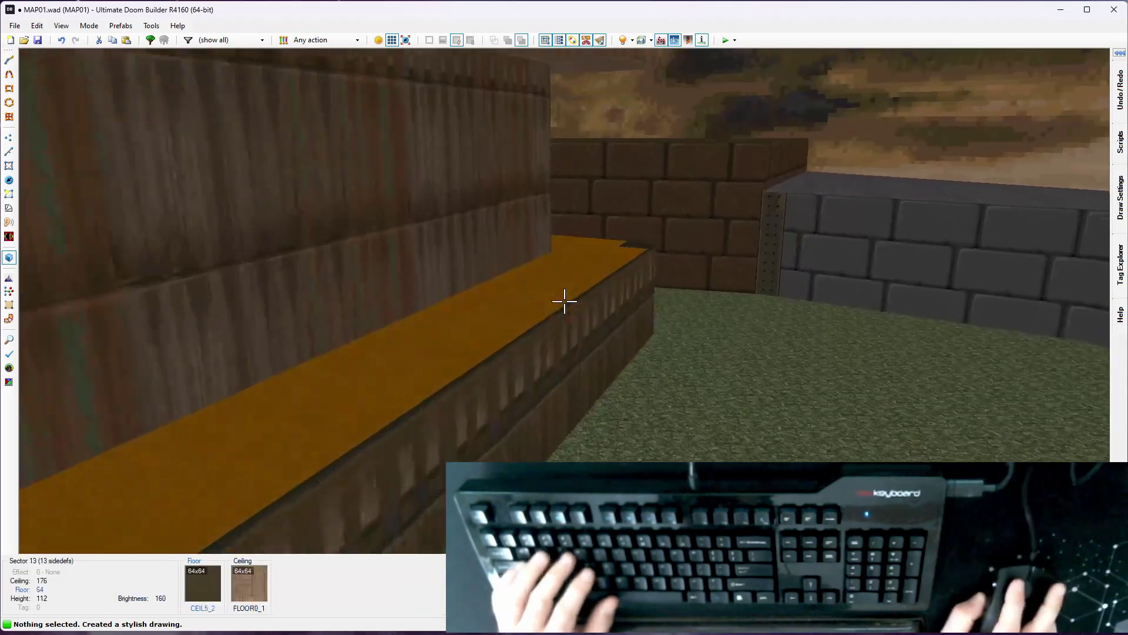
key(q)
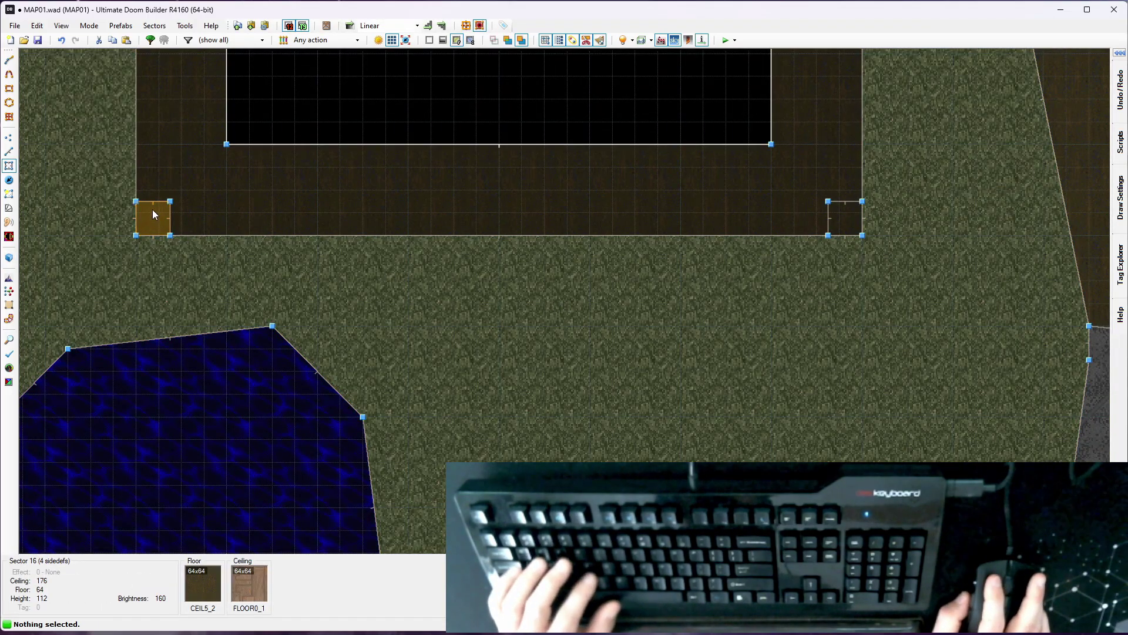
click(153, 210)
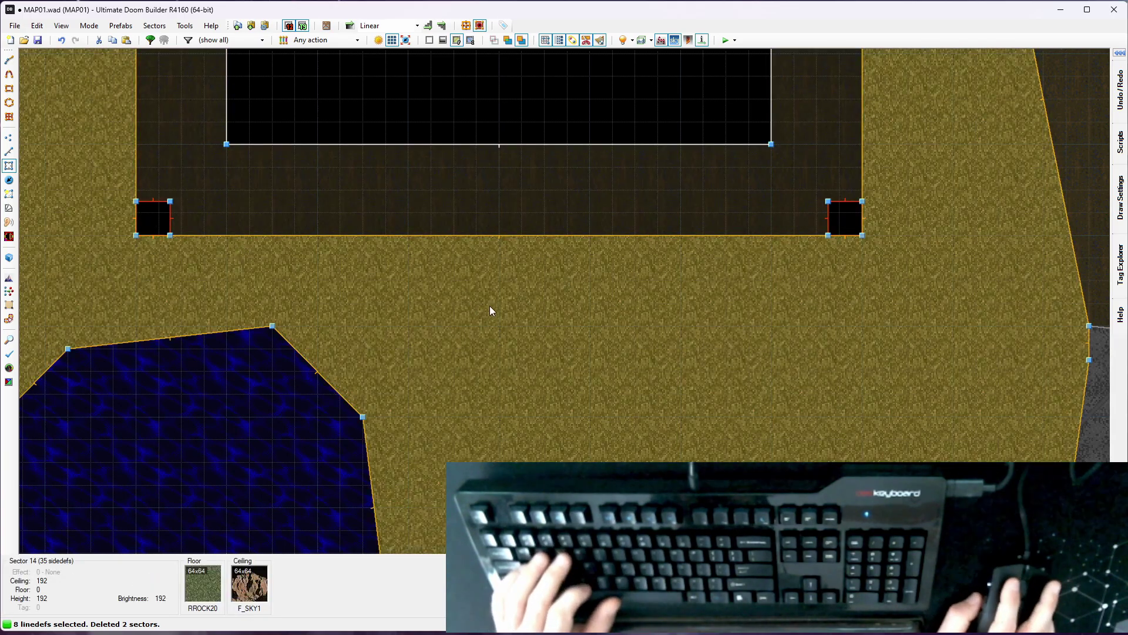
Step: Select all eight wall faces of the two corner pillars
key(q)
key(s)
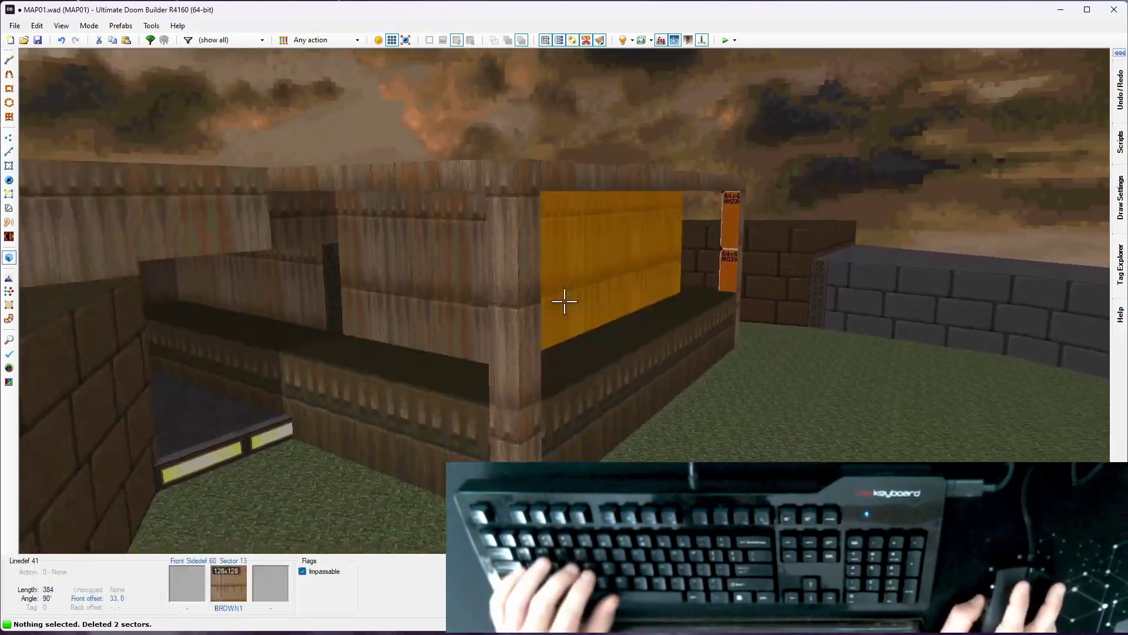
key(e)
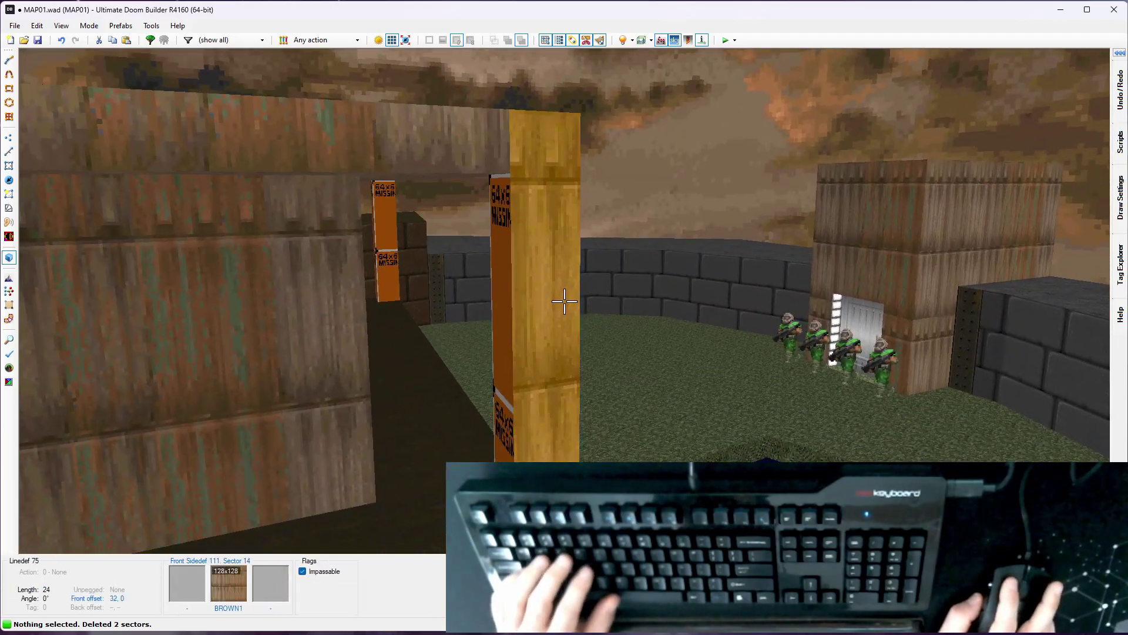
click(564, 302)
click(565, 302)
key(e)
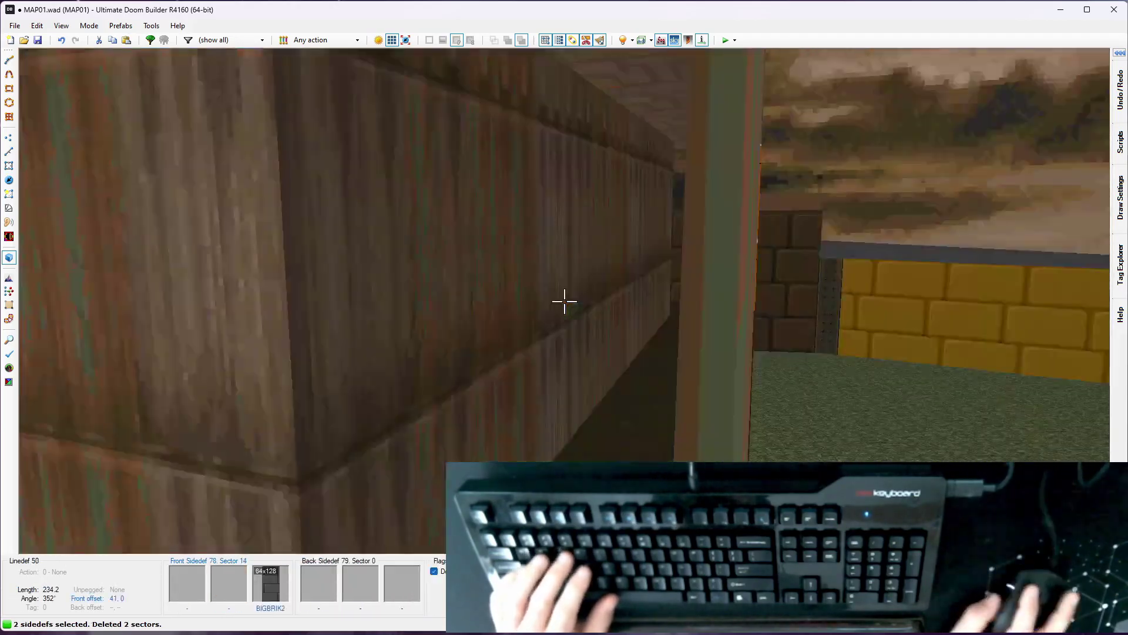
click(564, 302)
click(564, 302)
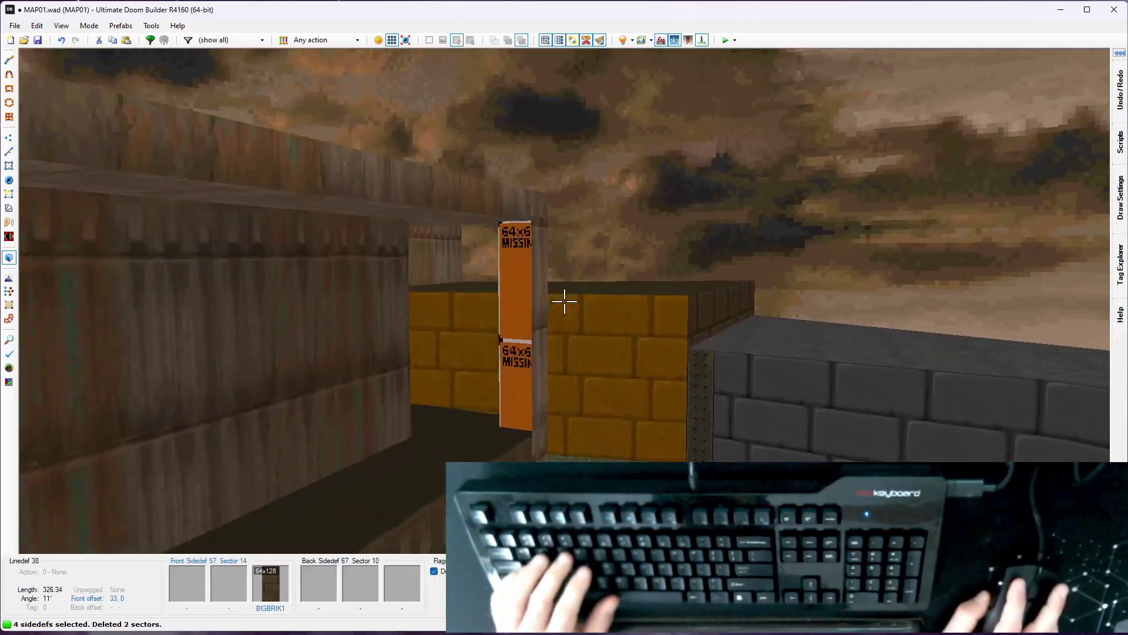
key(e)
click(564, 301)
click(565, 302)
key(e)
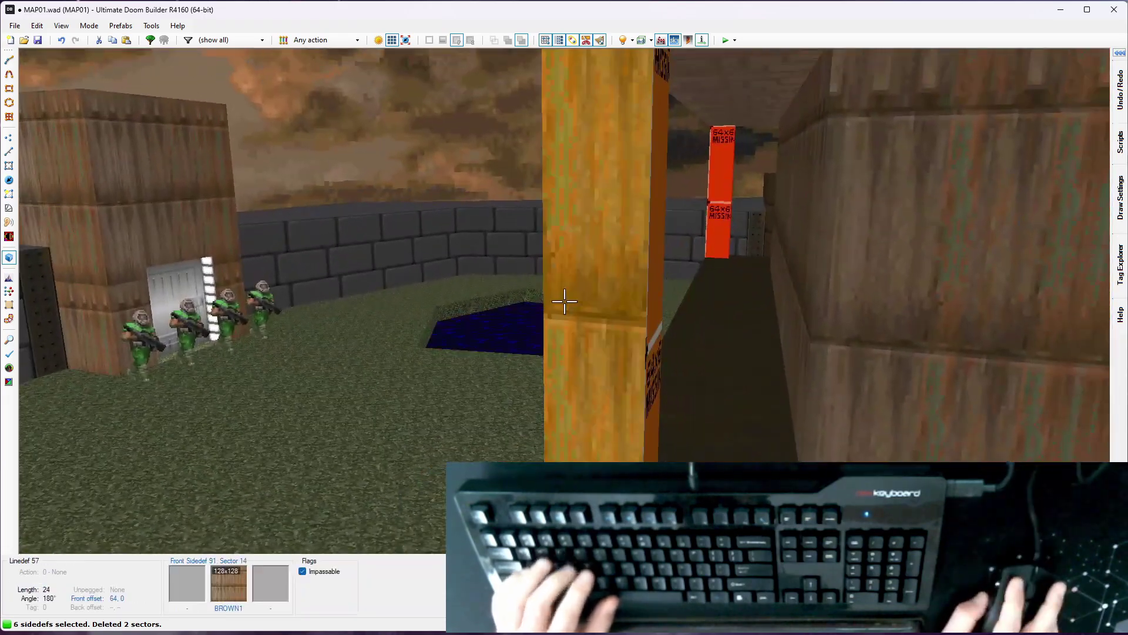
click(564, 302)
click(564, 301)
key(w)
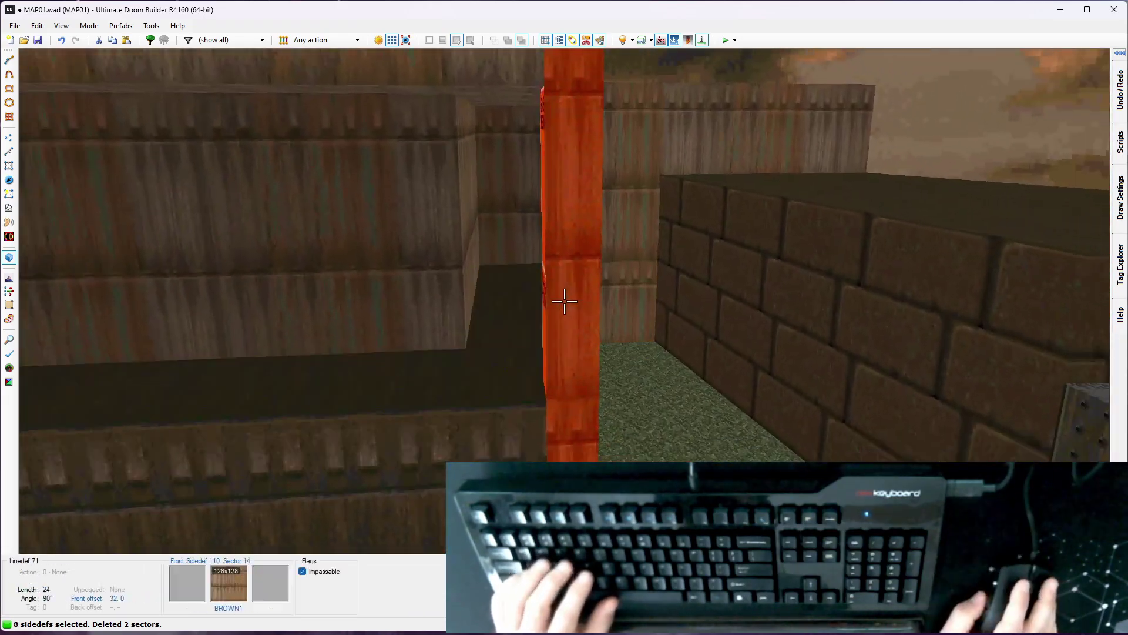
click(564, 301)
Step: Set the selected pillar faces' middle texture to SUPPORT3 with a horizontal texture offset of 0
right_click(564, 301)
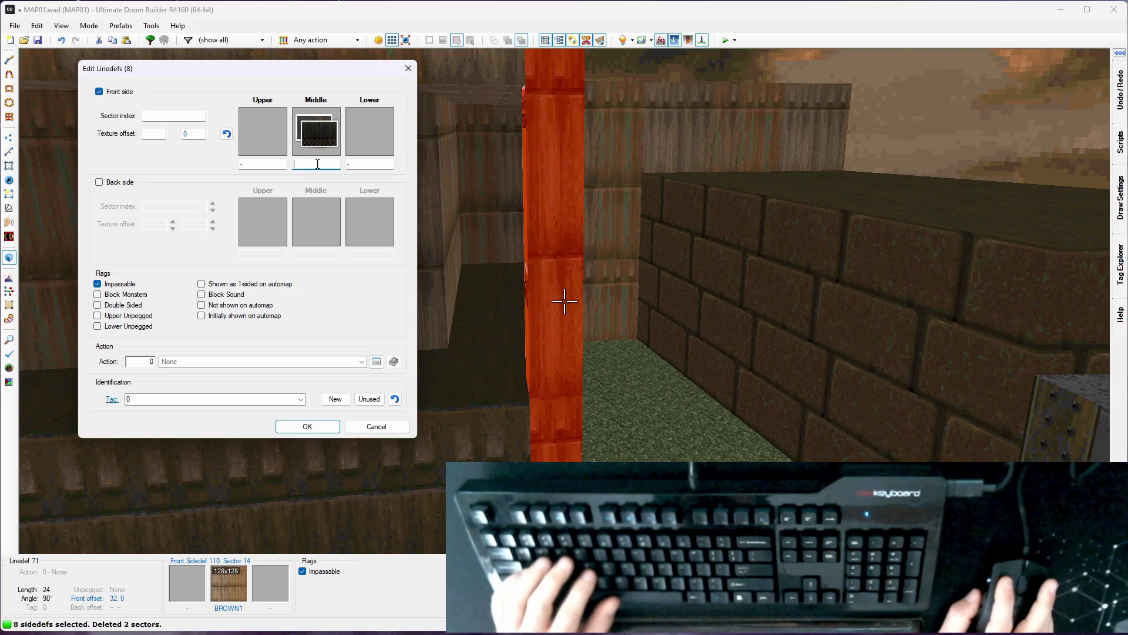
text(SUPPORT3)
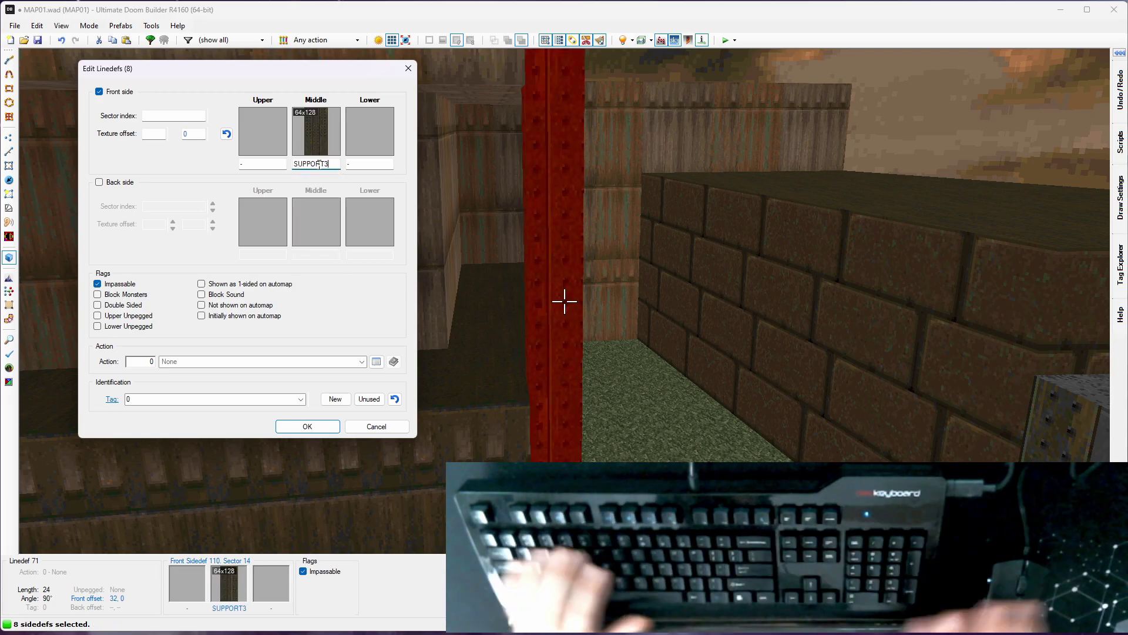
text(0)
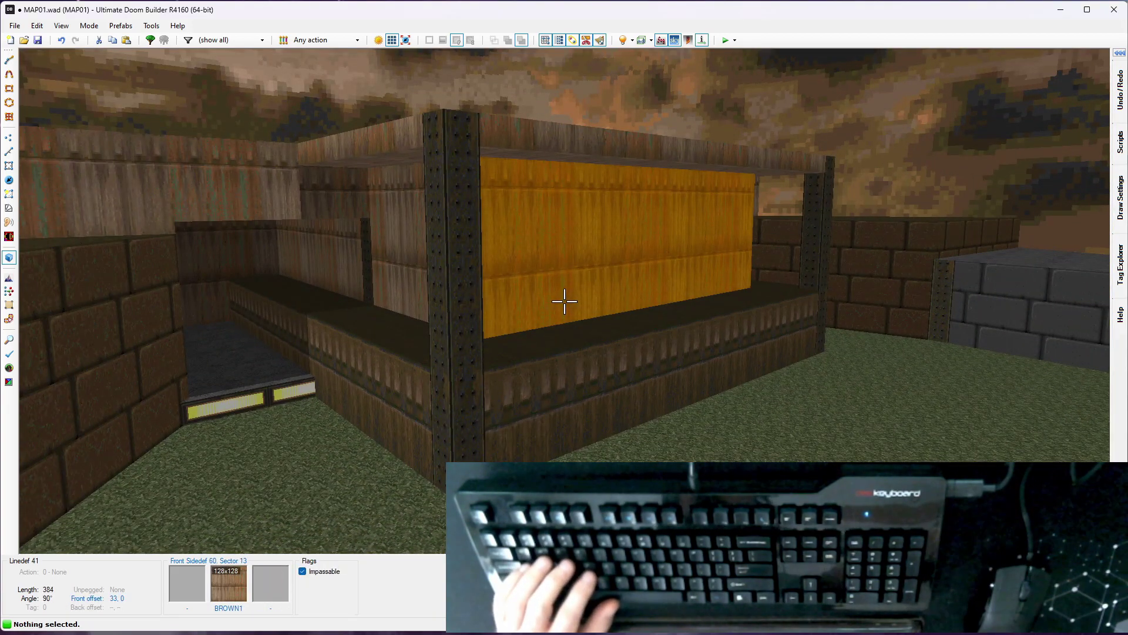
Step: Select the six F_SKY1 ceilings of the outdoor area and raise them to 208
key(a)
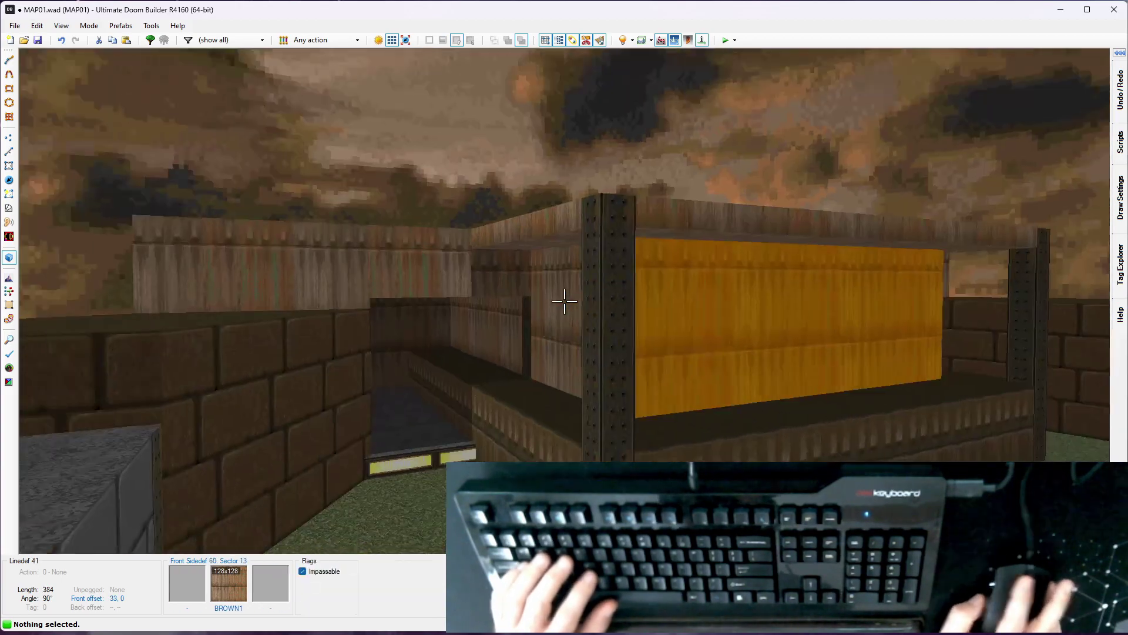
key(e)
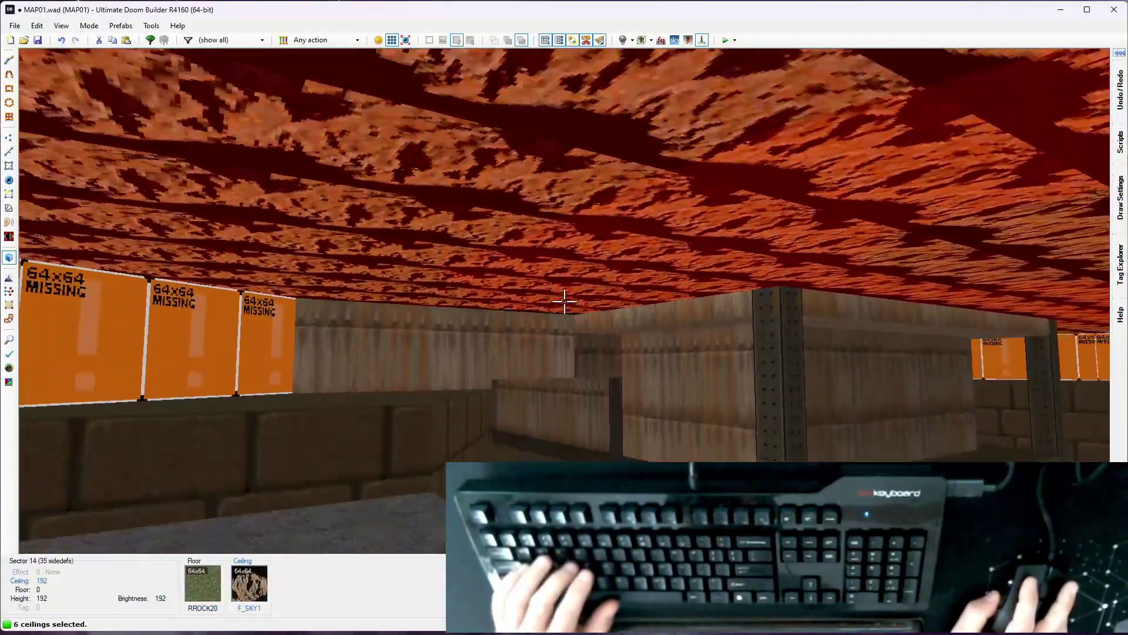
key(Tab)
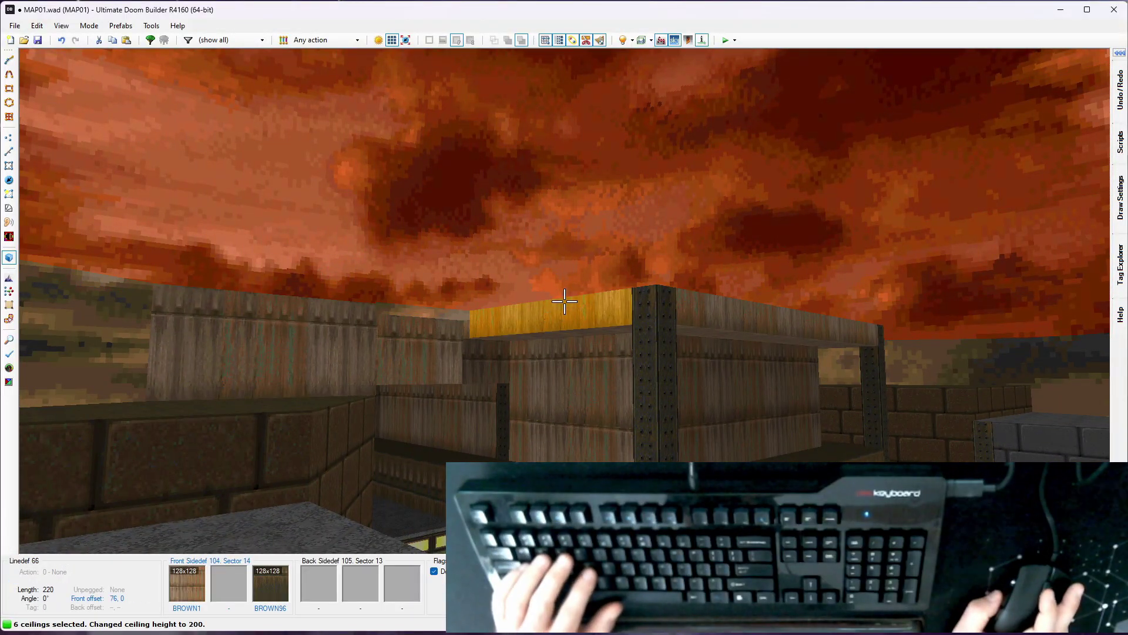
key(e)
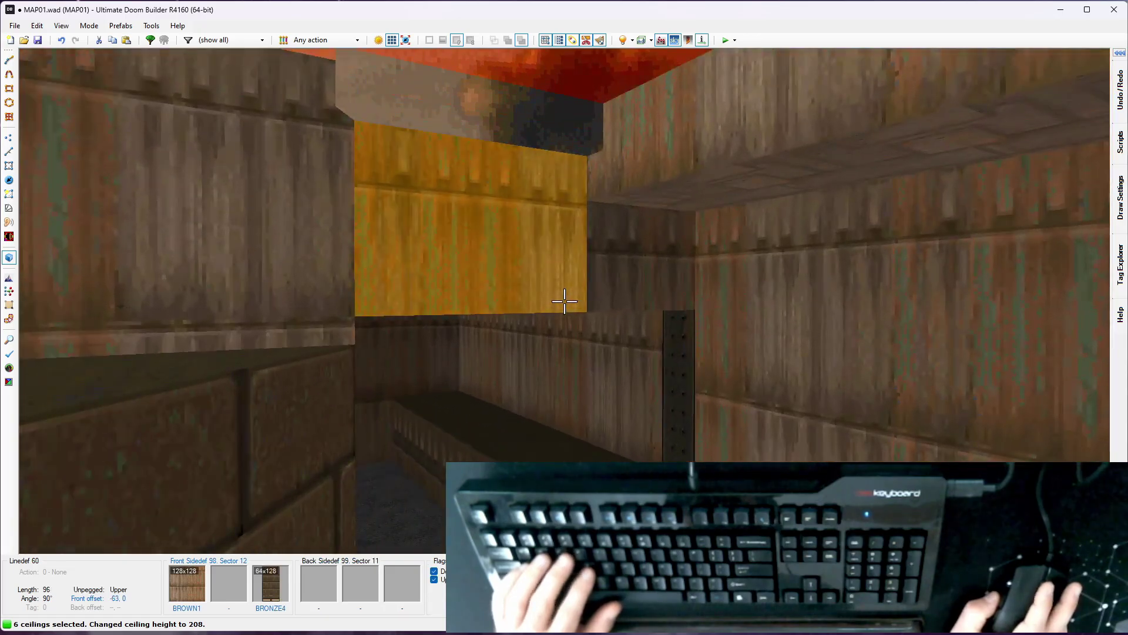
Step: Clear the selection and raise the remaining narrow sky ceiling above the passage entrance to 208
key(c)
key(Tab)
scroll(564, 301, up, 5)
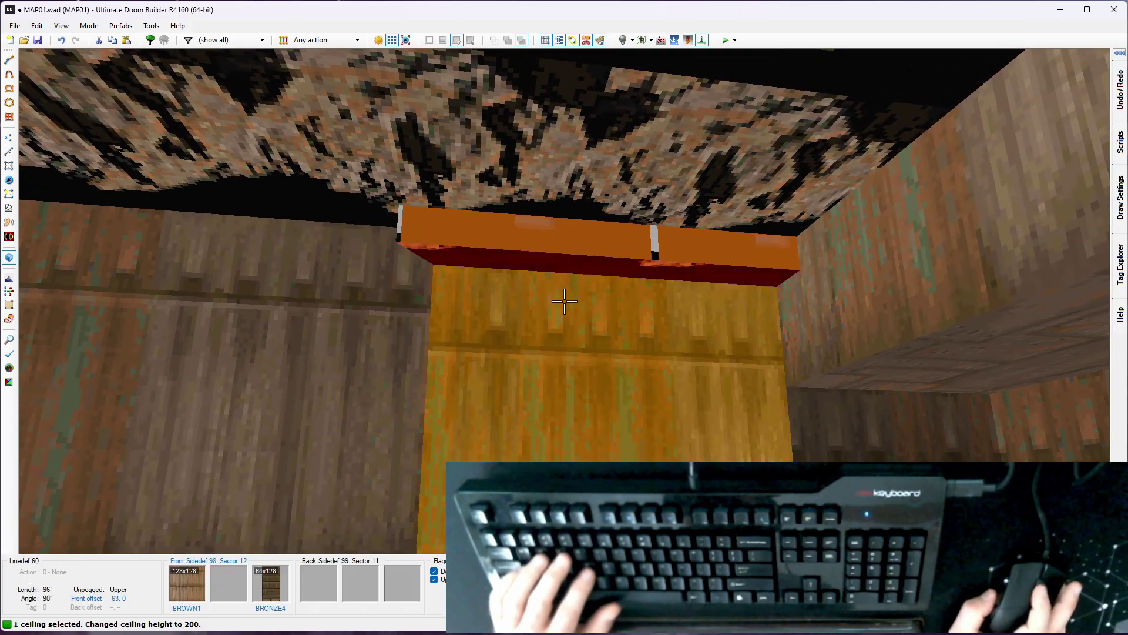
key(s)
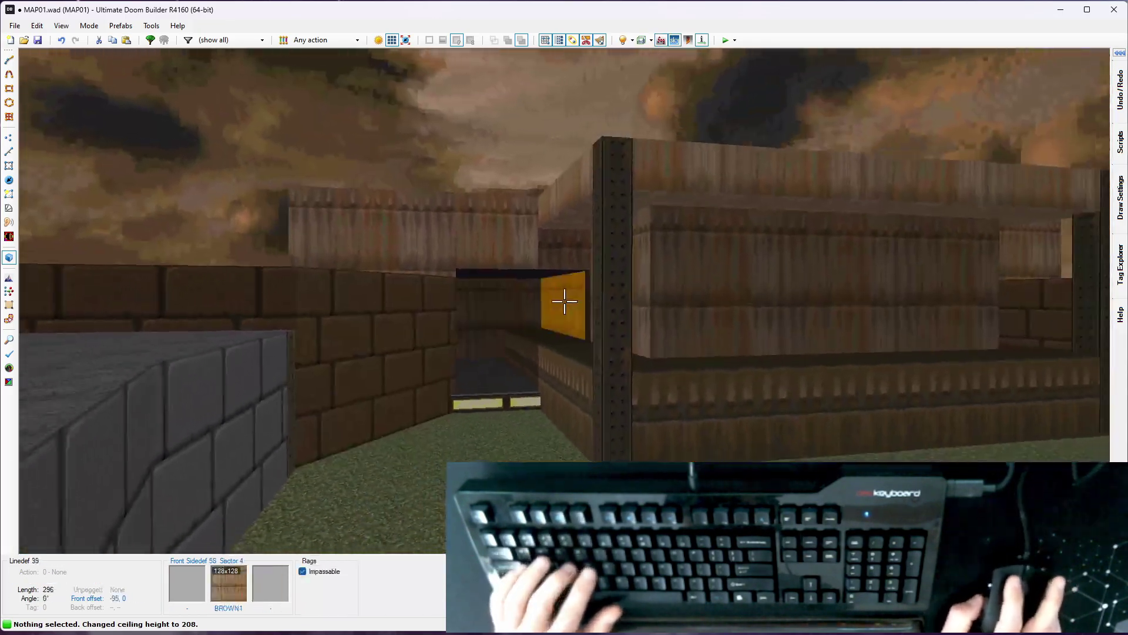
key(w)
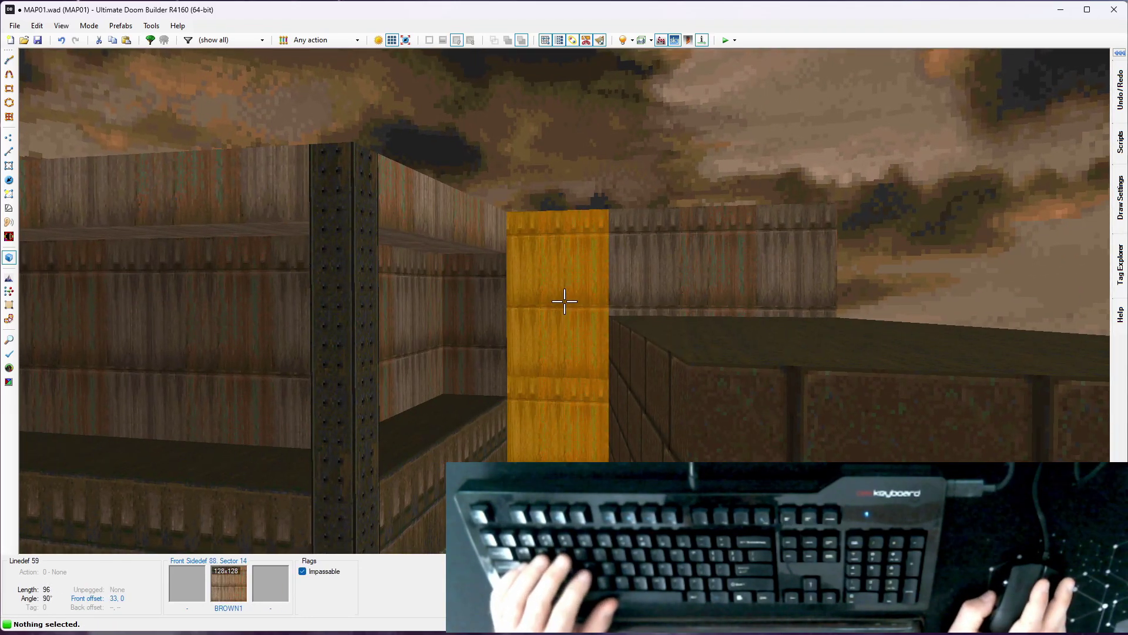
key(s)
key(w)
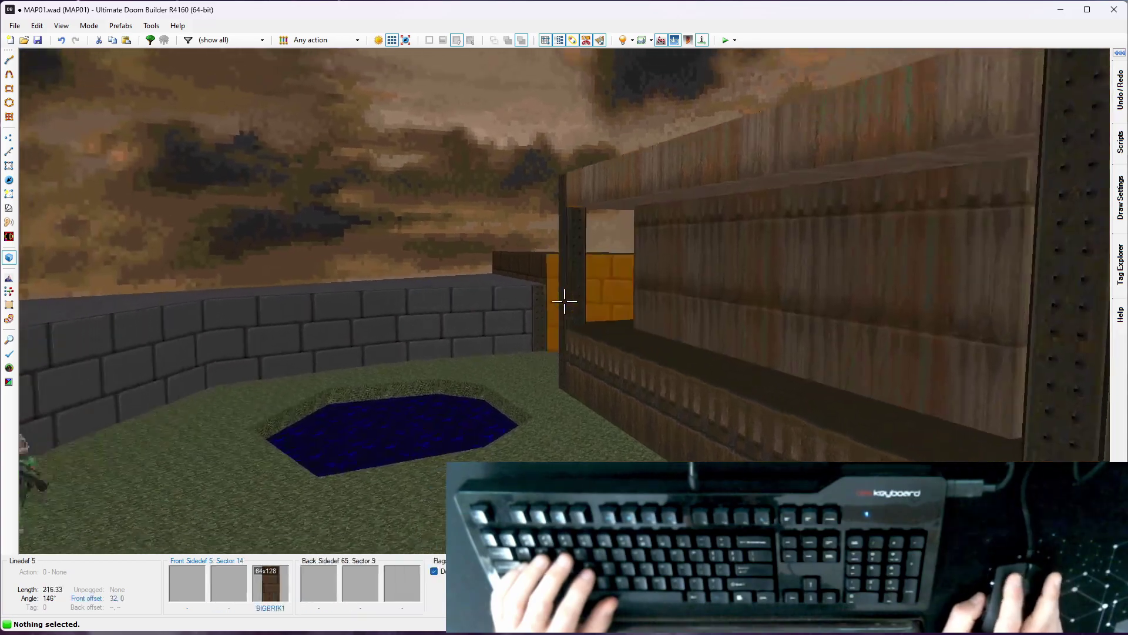
Step: Browse the Base texture set for the BROWN1 building wall's middle texture and cancel without changing it
key(s)
right_click(564, 301)
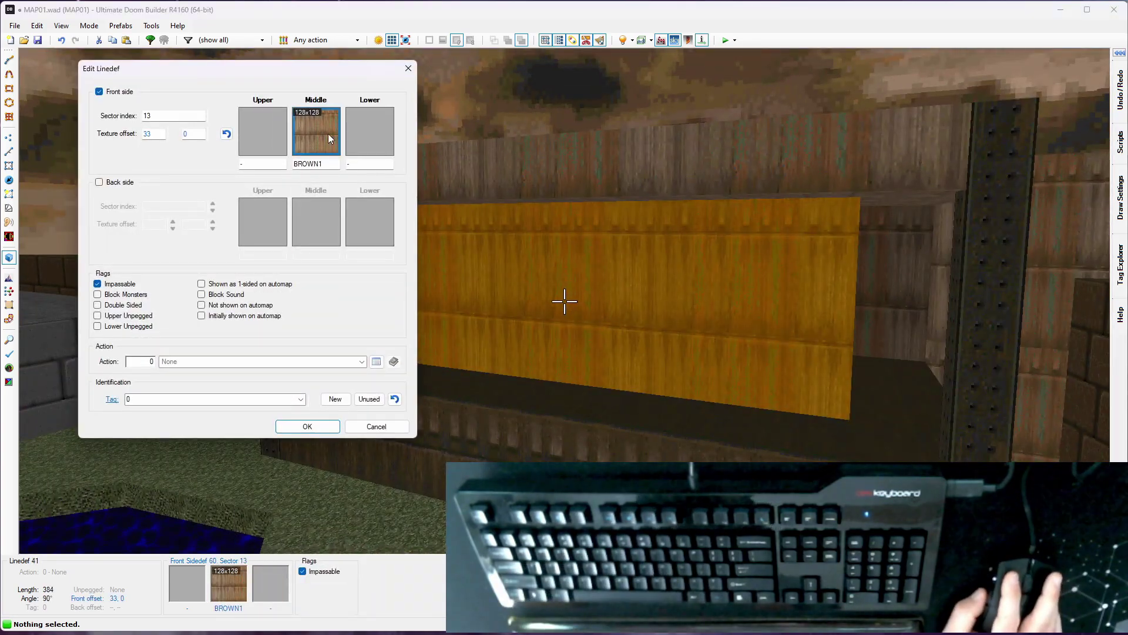
click(328, 132)
scroll(571, 345, down, 2)
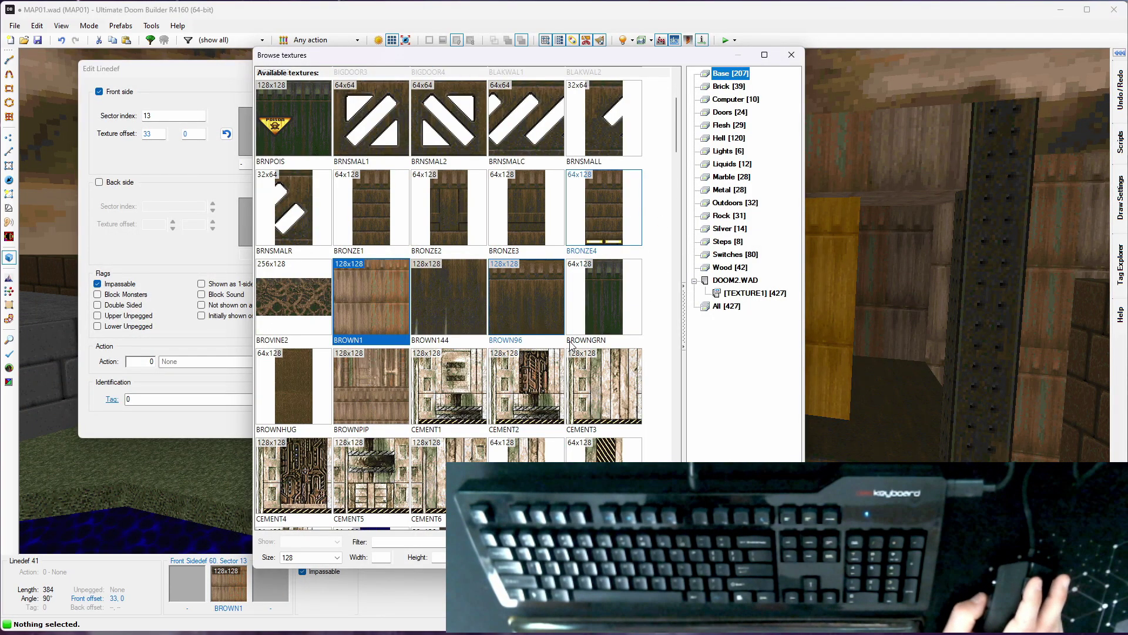
scroll(570, 345, down, 20)
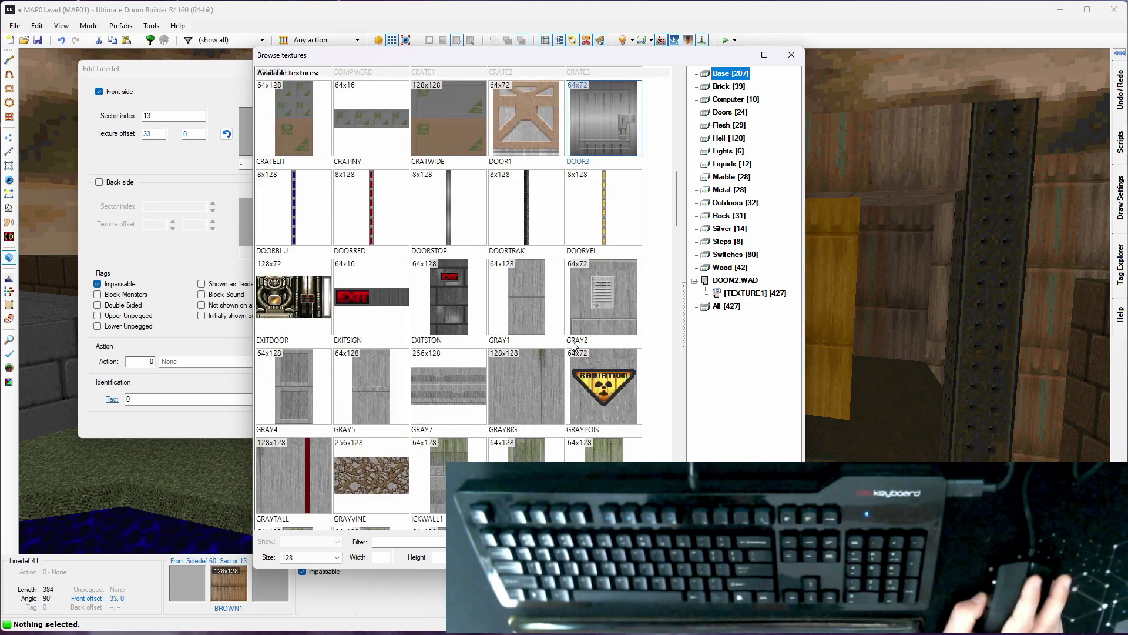
click(770, 556)
click(370, 425)
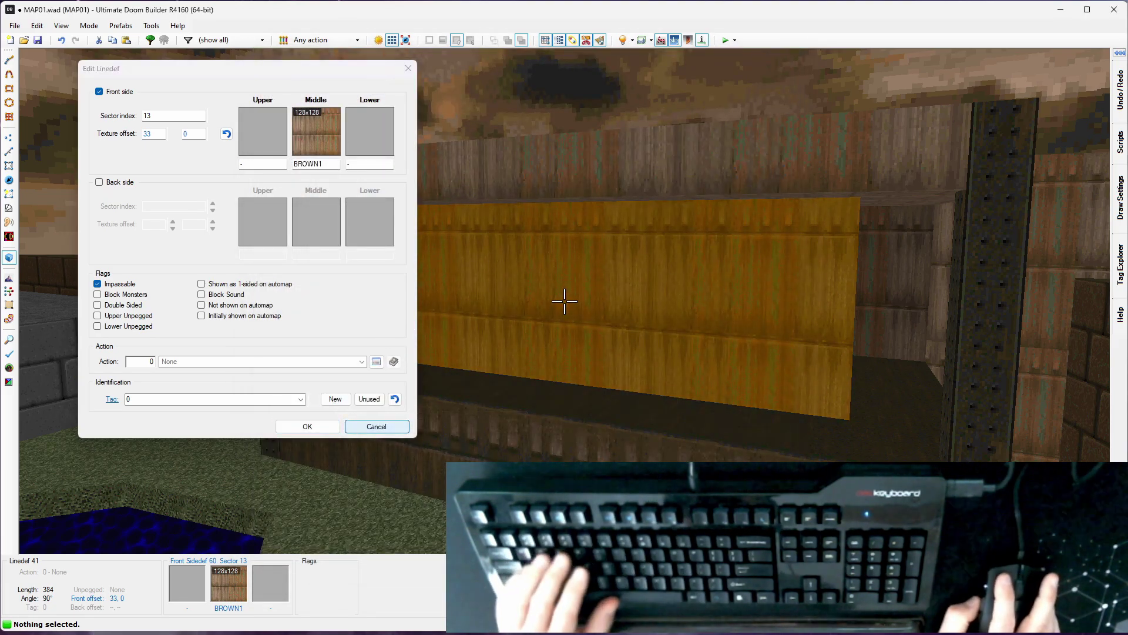
key(e)
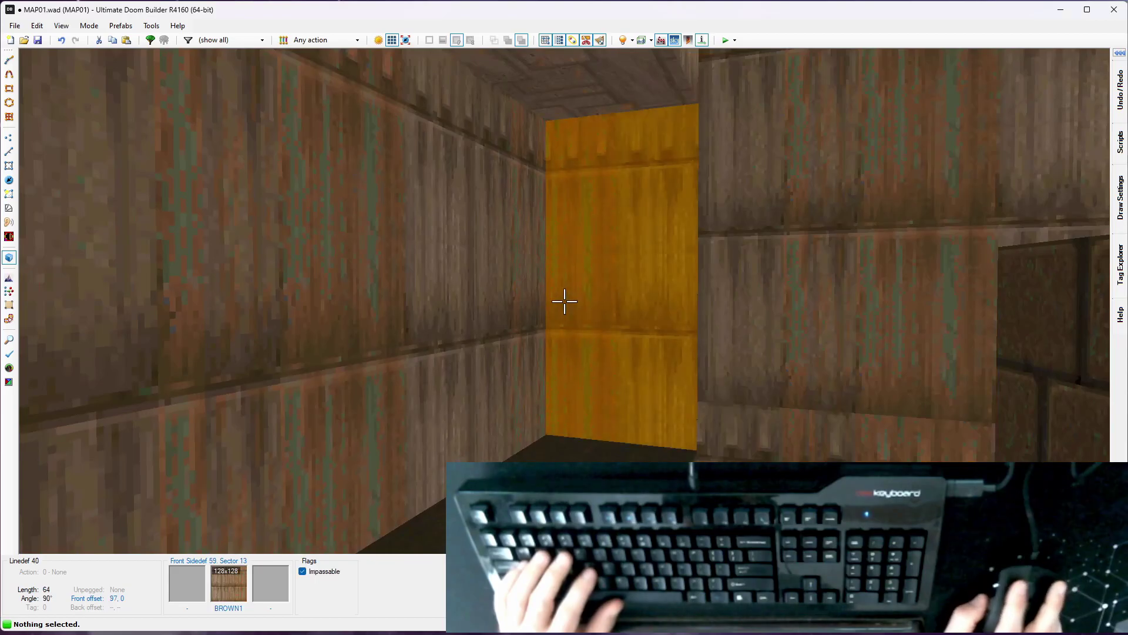
key(s)
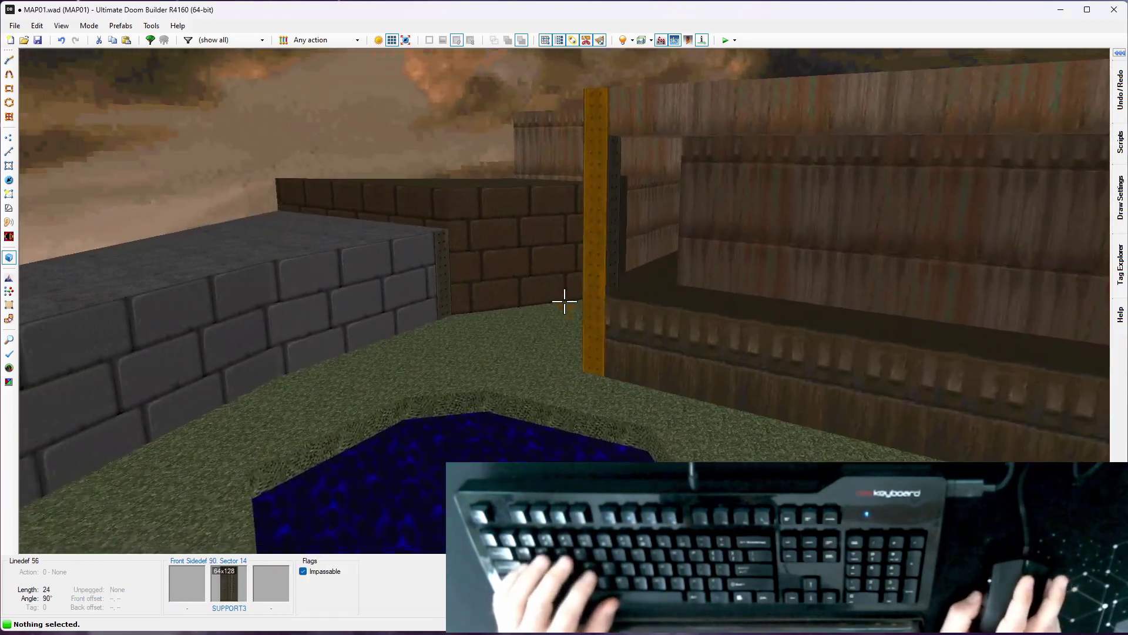
key(w)
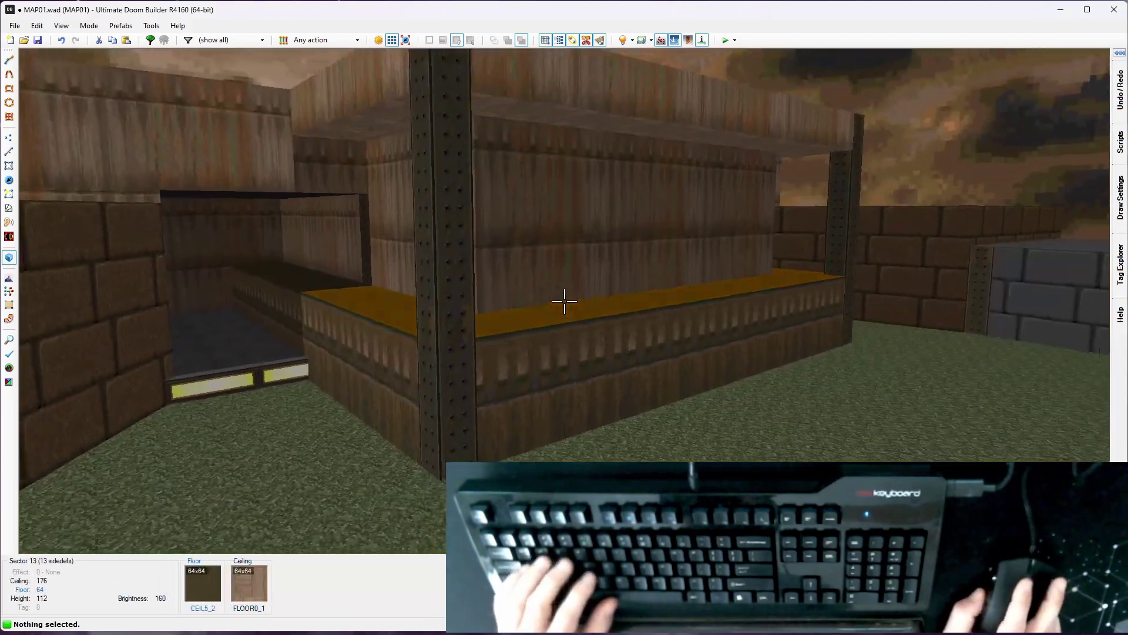
key(s)
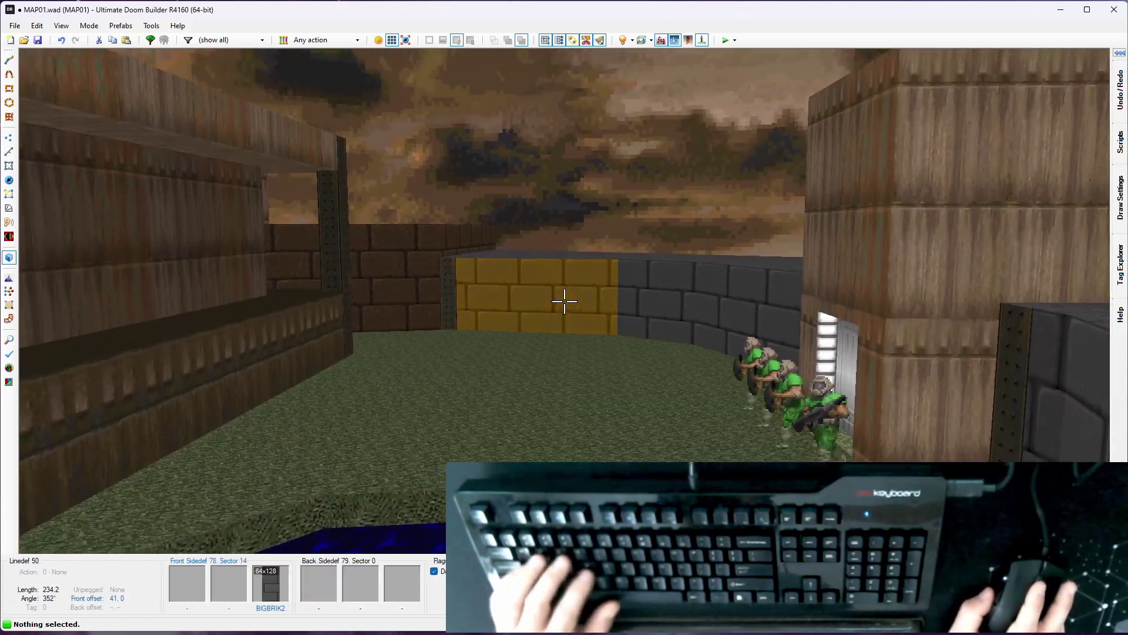
key(w)
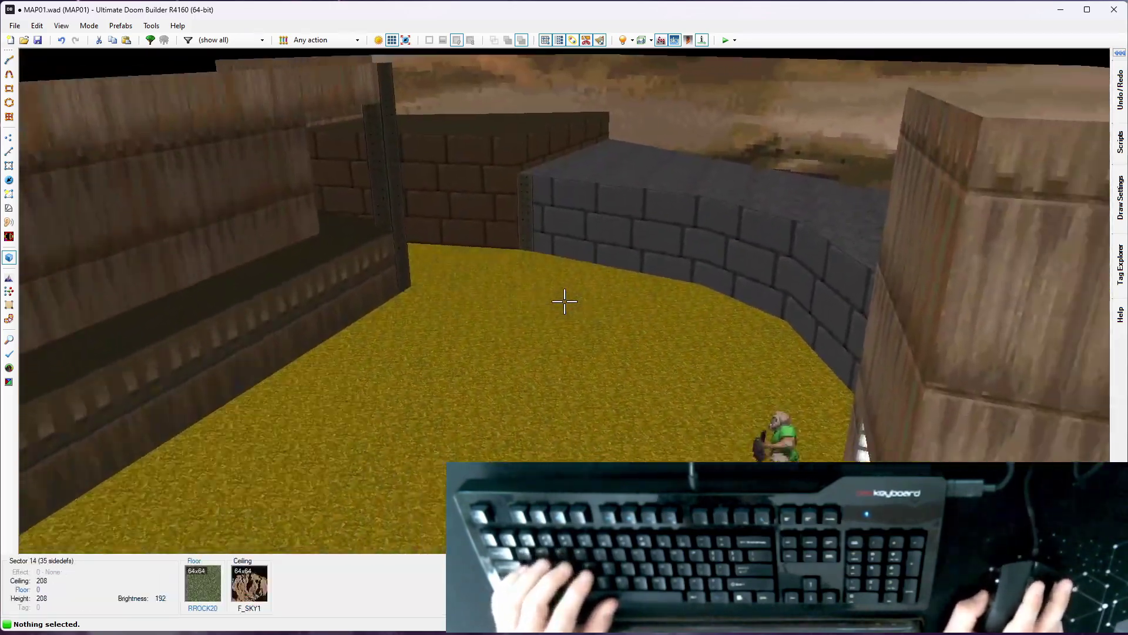
key(s)
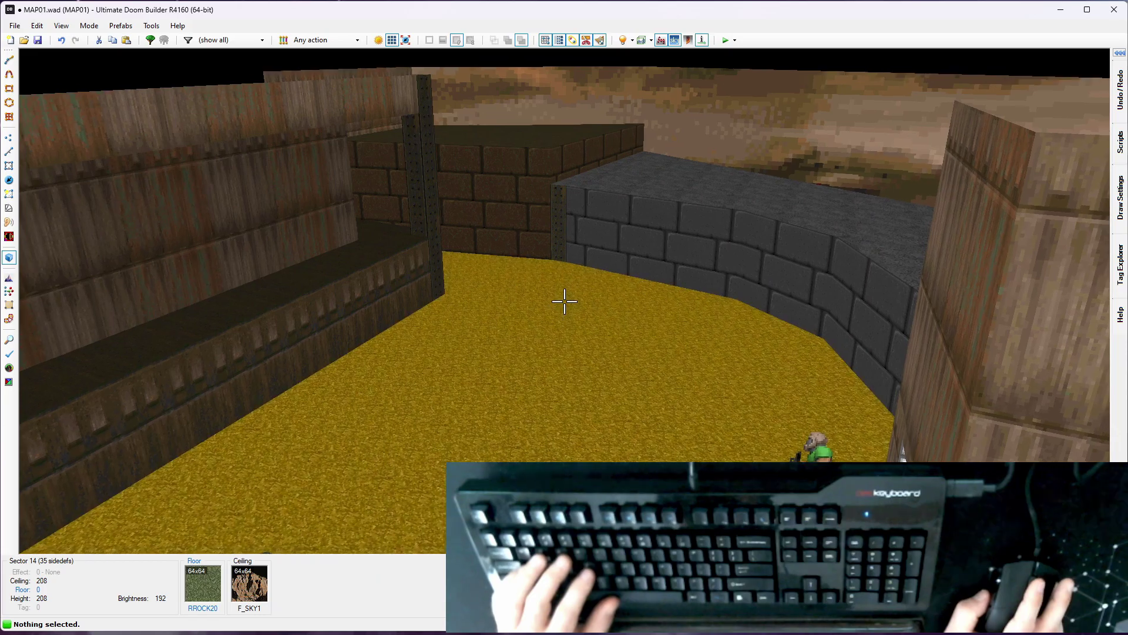
Step: Draw a 128 by 128 square sector on the grass between the blue pool and the curved grey brick wall
key(w)
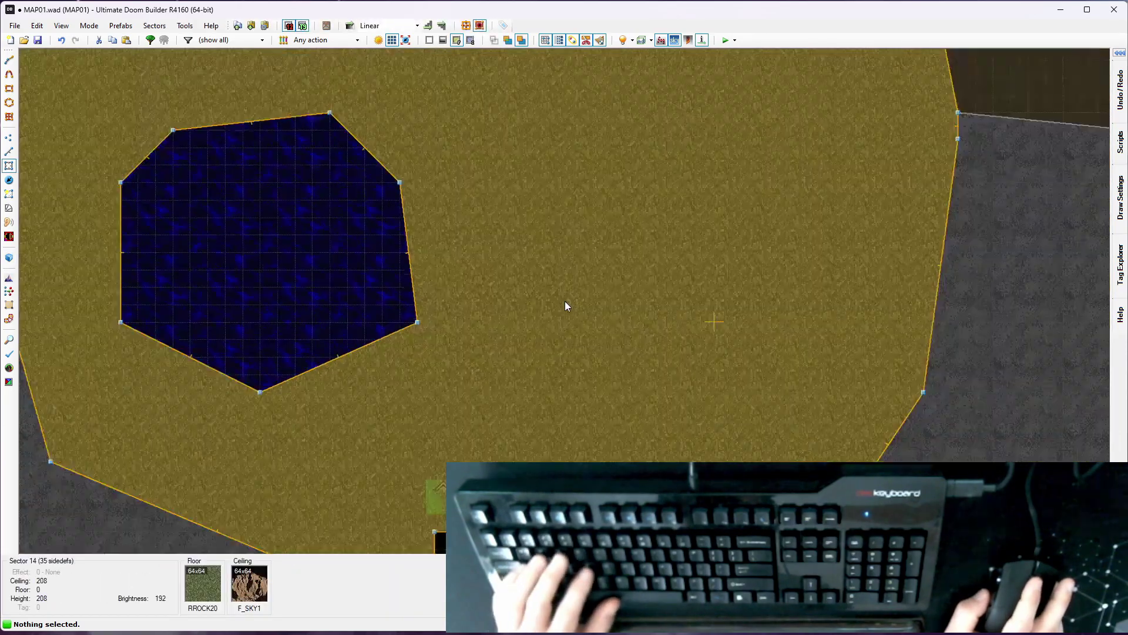
scroll(566, 301, down, 1)
scroll(718, 267, up, 2)
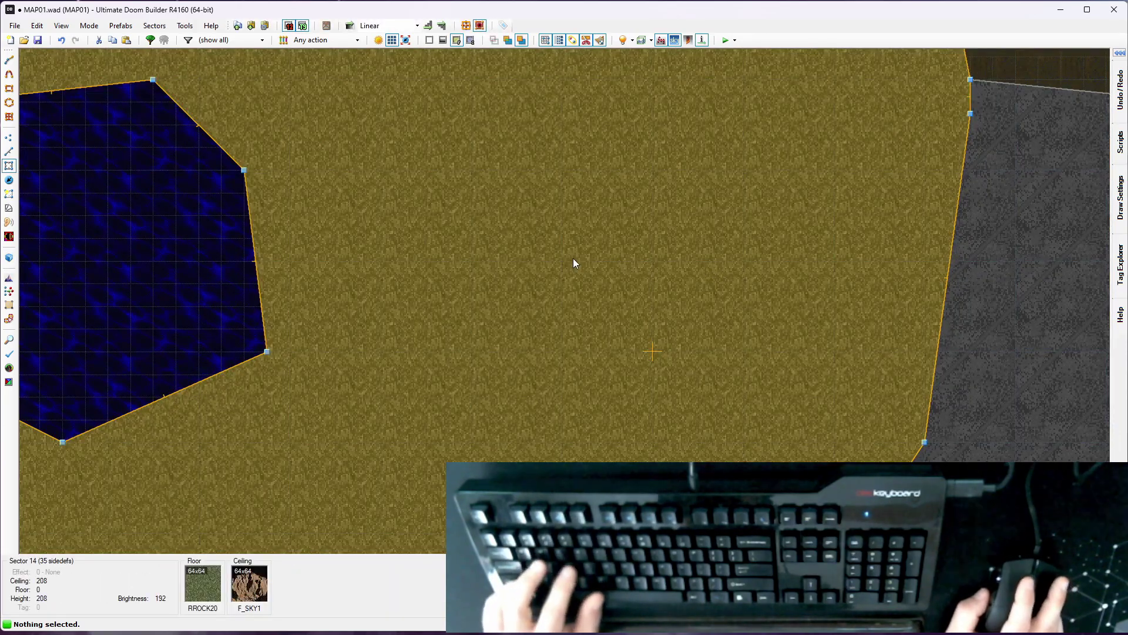
key(space)
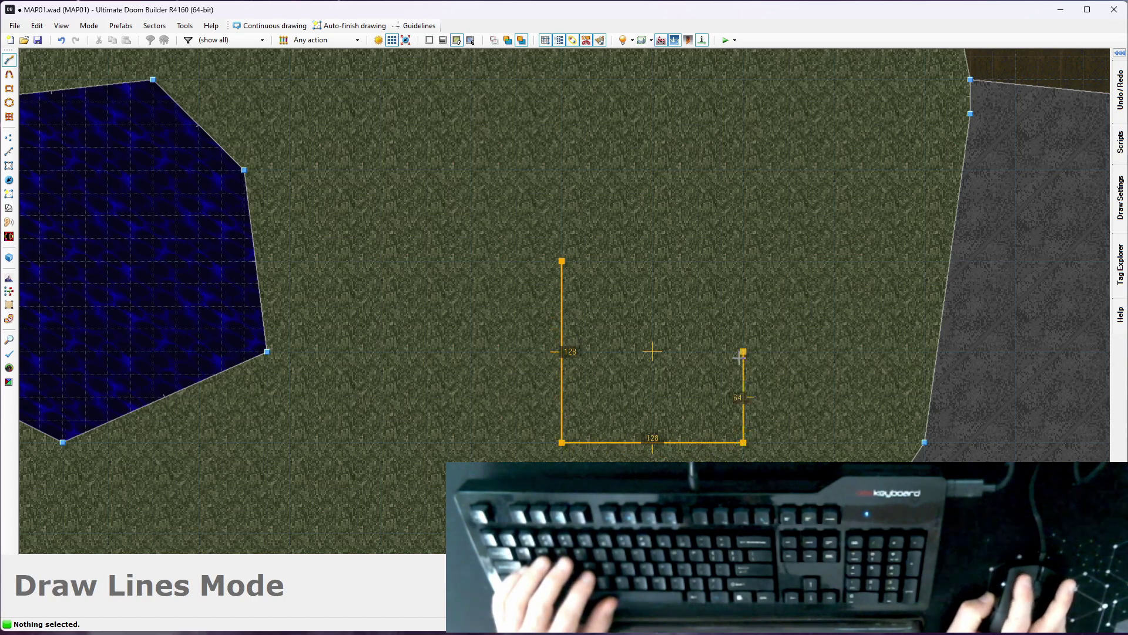
click(570, 257)
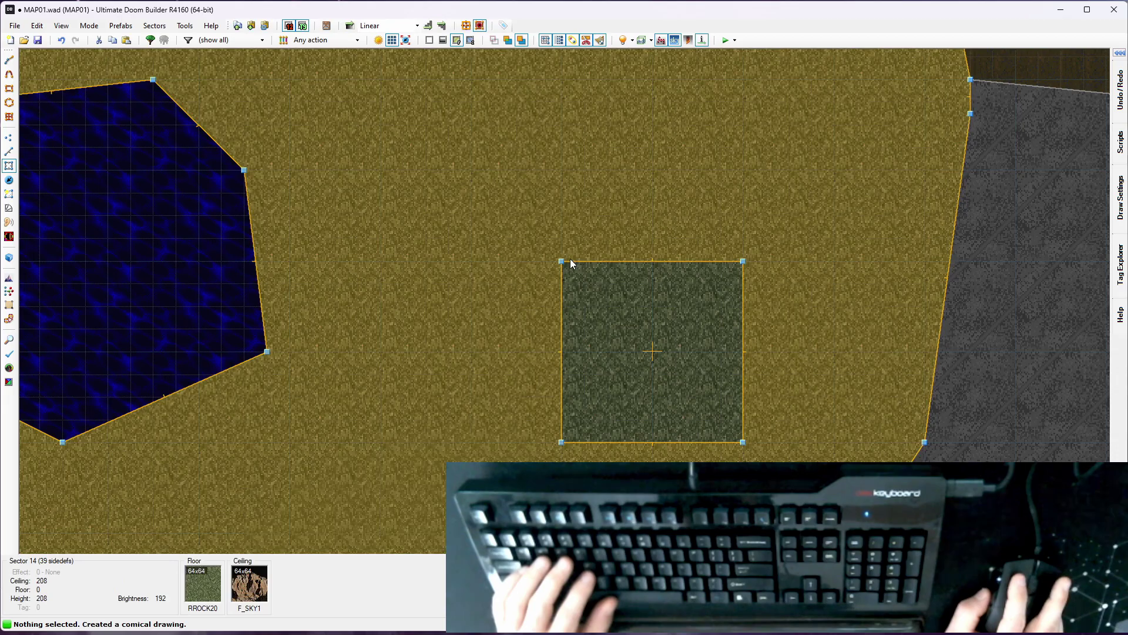
Step: Raise the new square sector's floor to 64 and clear the selection
key(q)
key(w)
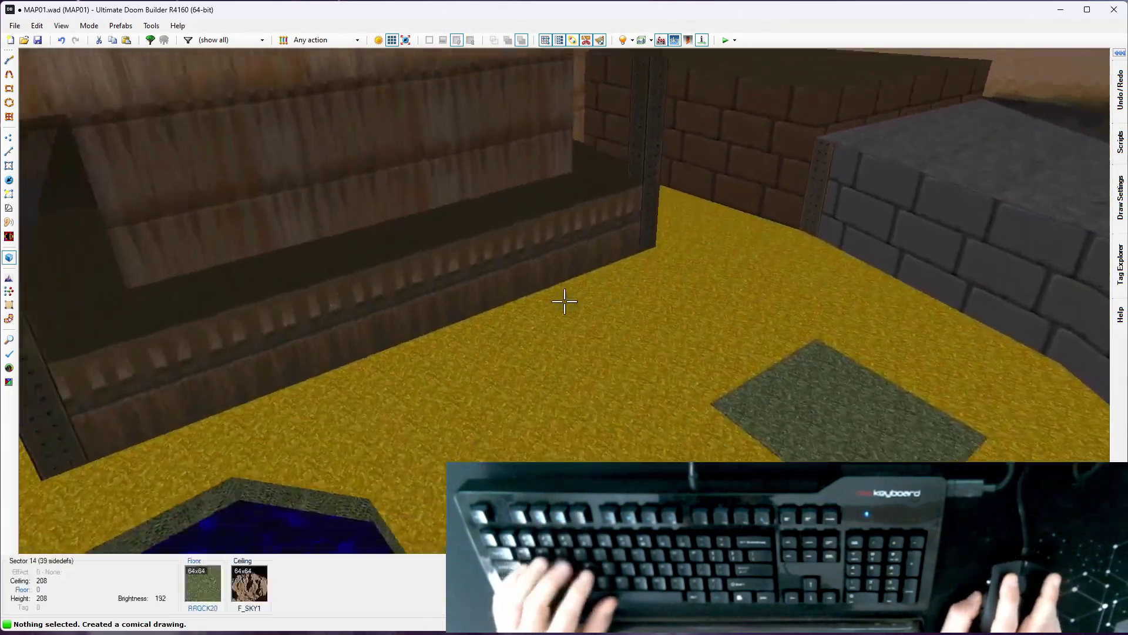
click(564, 301)
scroll(564, 301, up, 4)
scroll(564, 301, up, 4)
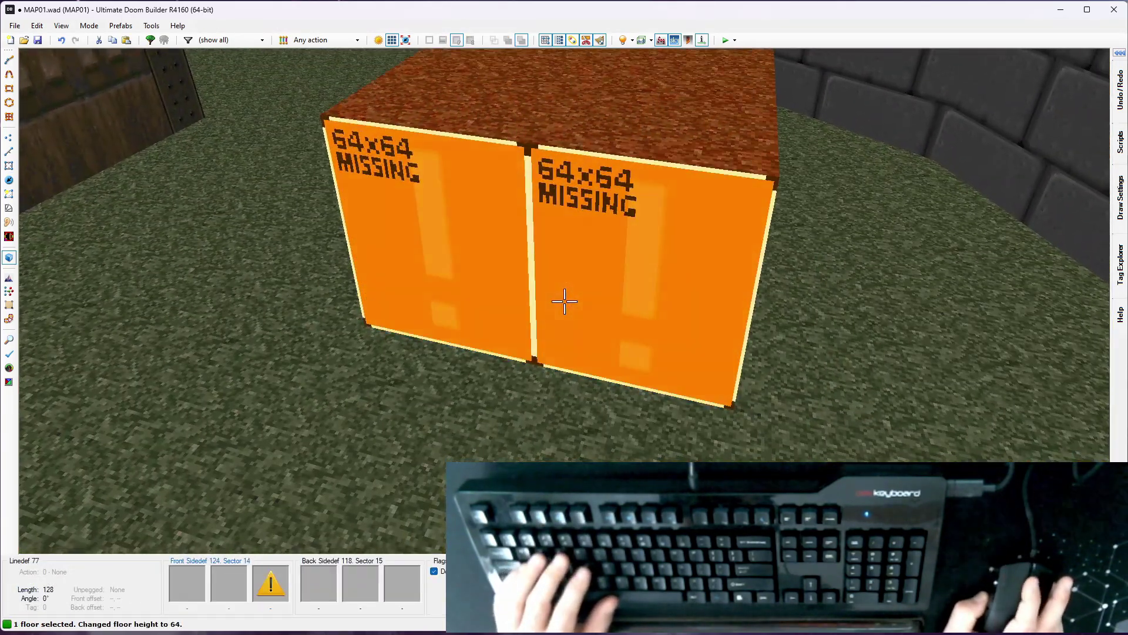
key(c)
Step: Set the lower texture of all four sides of the raised block to CRATWIDE and clear the selection
key(s)
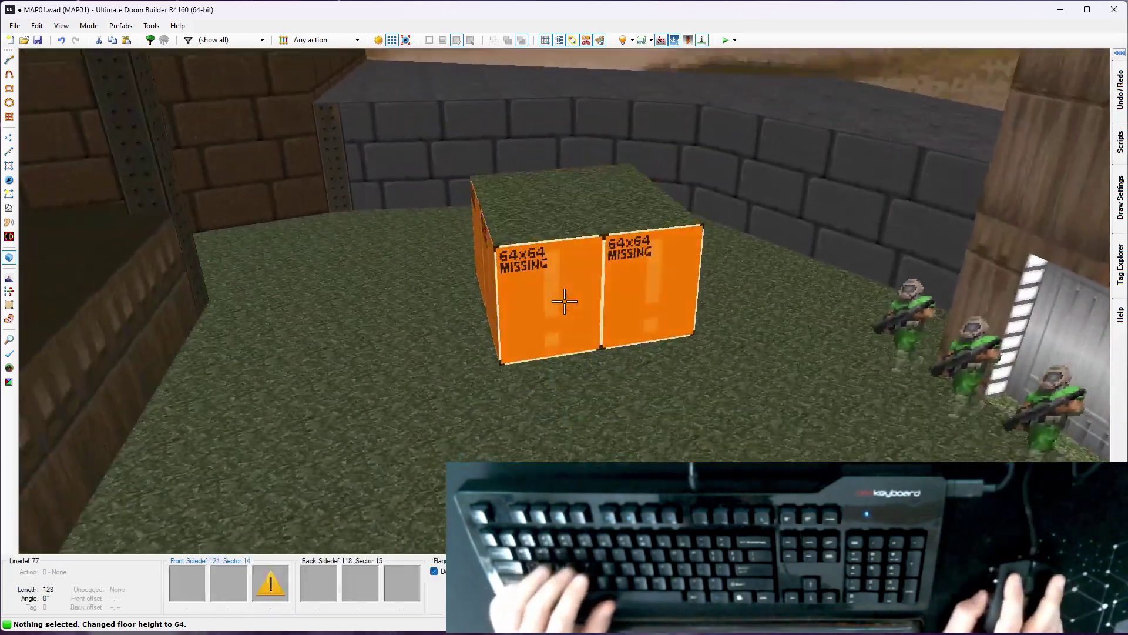
shift+click(564, 301)
right_click(564, 301)
click(369, 132)
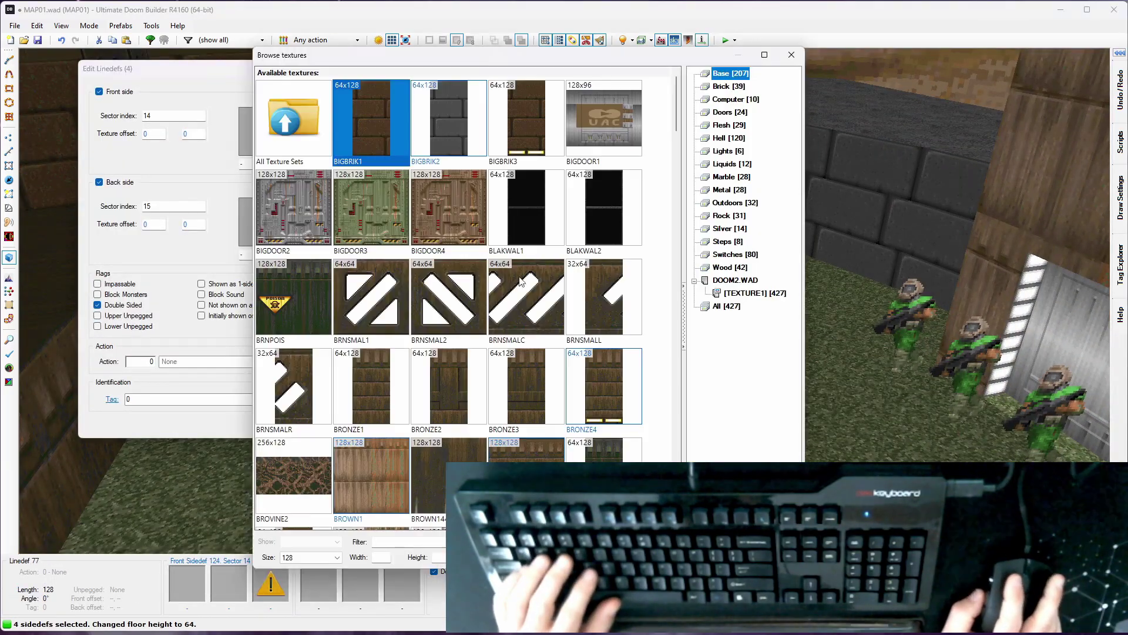
text(CRAT)
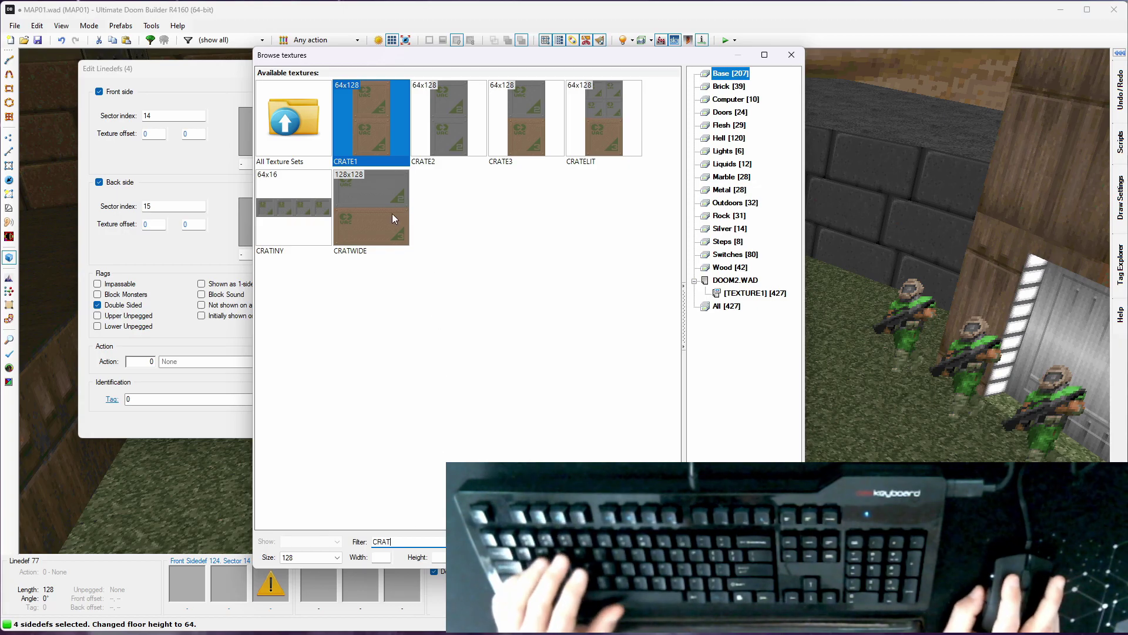
click(401, 217)
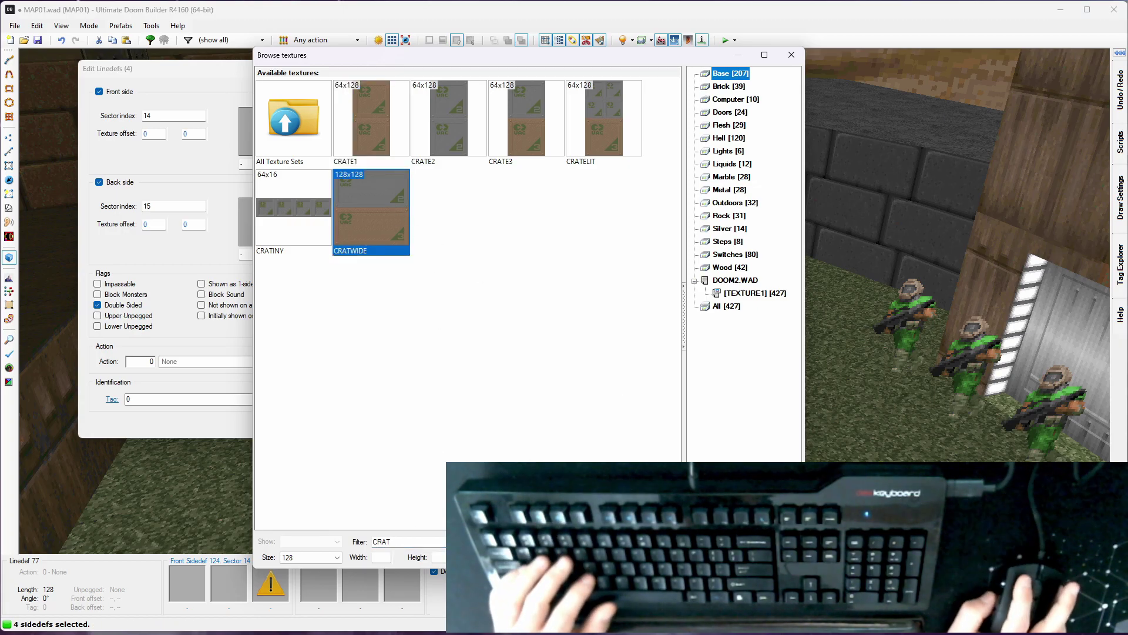
key(Return)
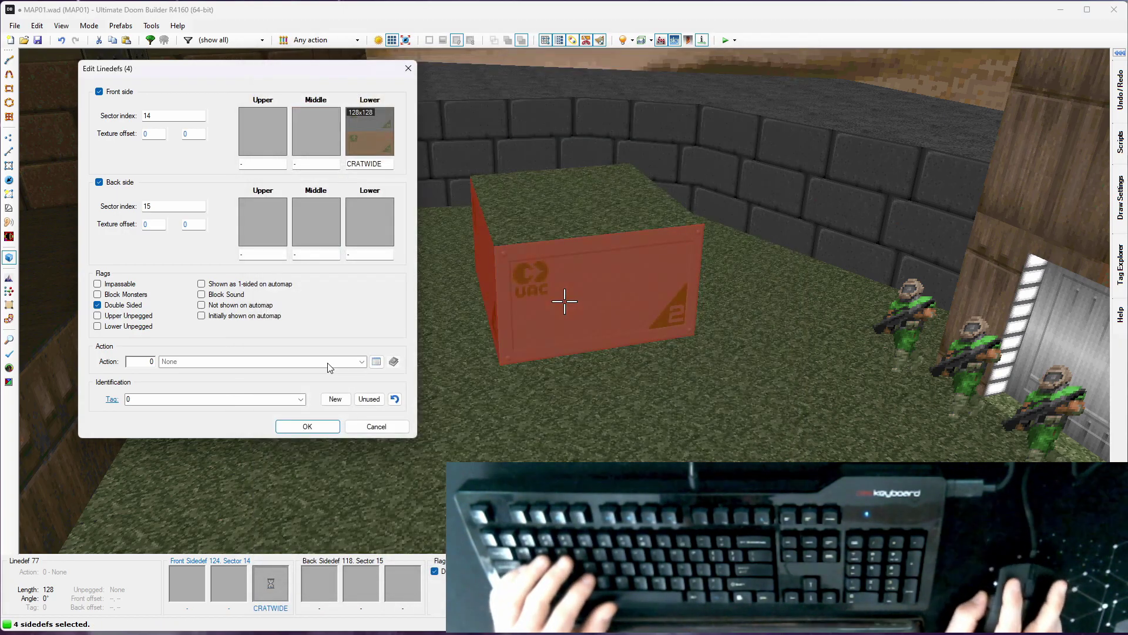
click(314, 422)
key(c)
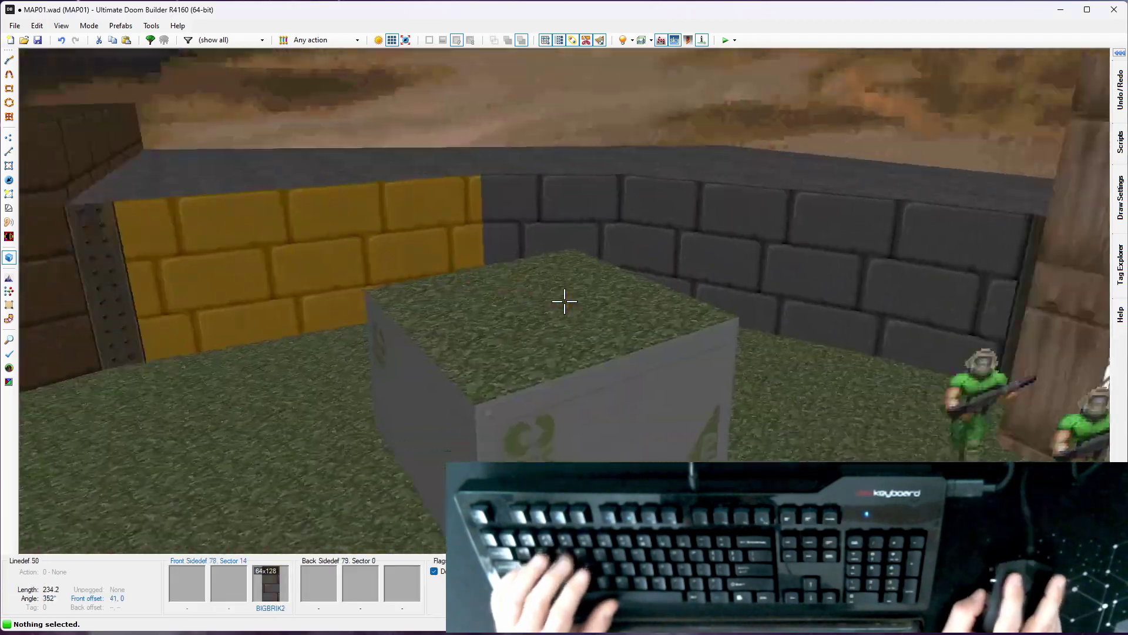
Step: Shift the CRATWIDE texture on all four crate sides to a vertical offset of 64 and clear the selection
key(d)
key(e)
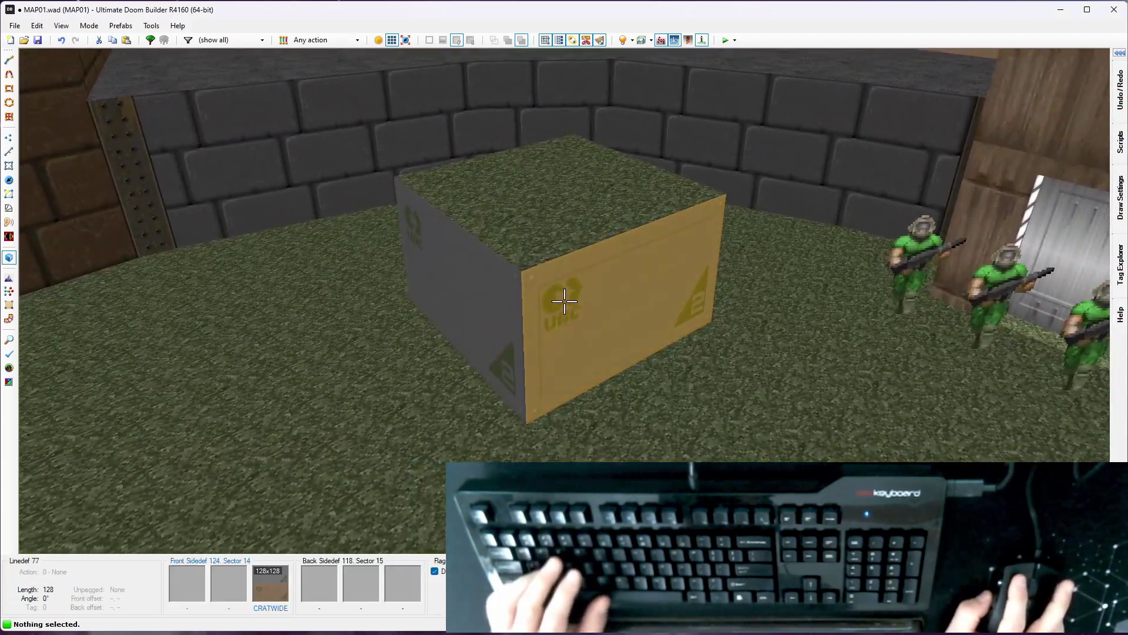
shift+click(564, 301)
key(Up)
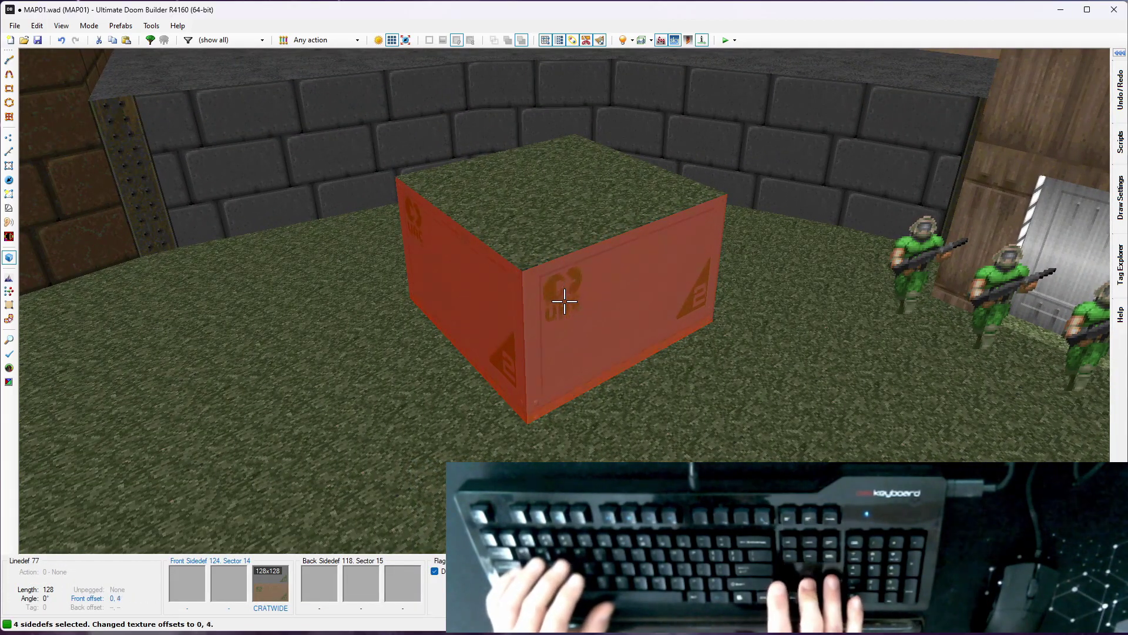
key(Up)
key(Up)
key(Up)
key(Up)
key(Up)
key(Up)
key(Up)
key(Up)
key(Up)
key(Up)
key(Up)
key(Up)
key(Up)
key(Up)
key(Up)
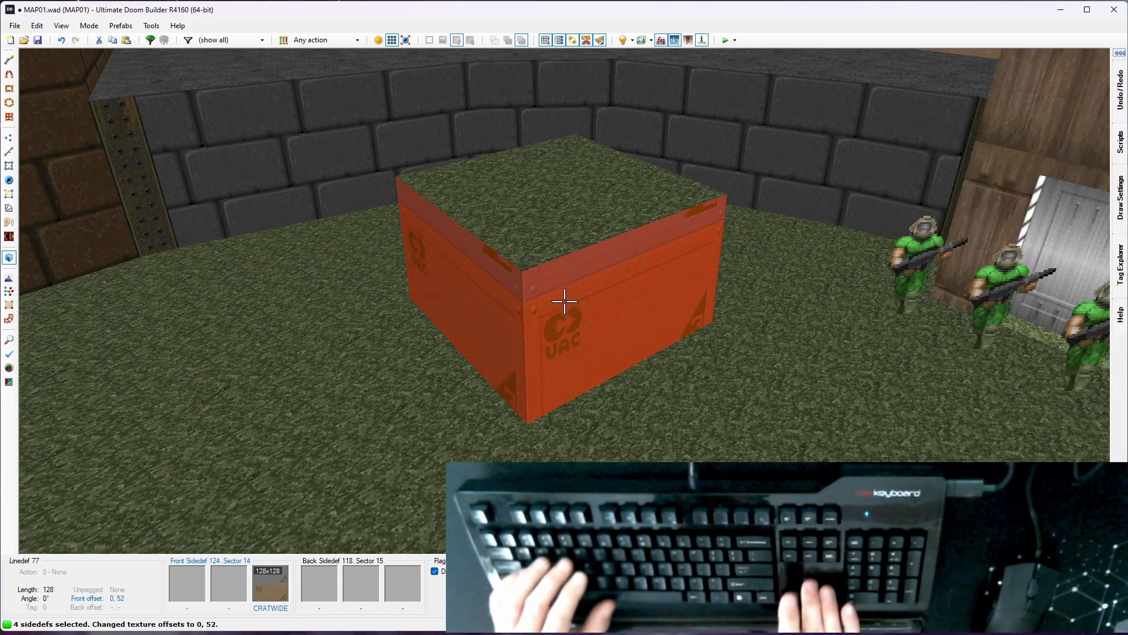
key(Up)
key(Up)
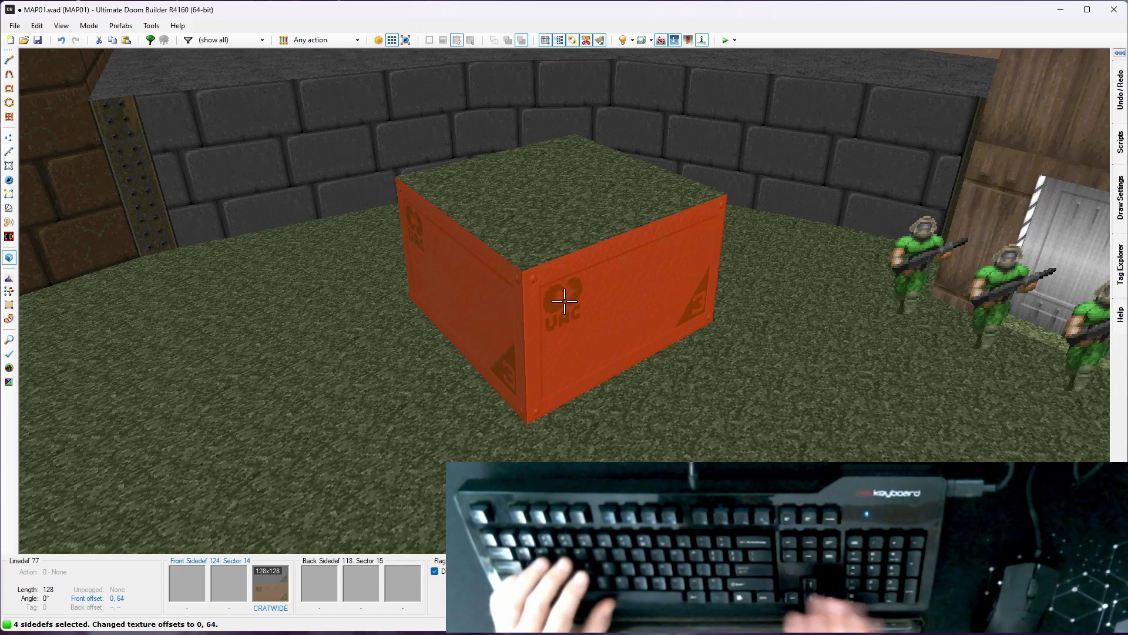
key(c)
Step: Set the floor texture on top of the crate to CRATOP2
key(s)
right_click(564, 301)
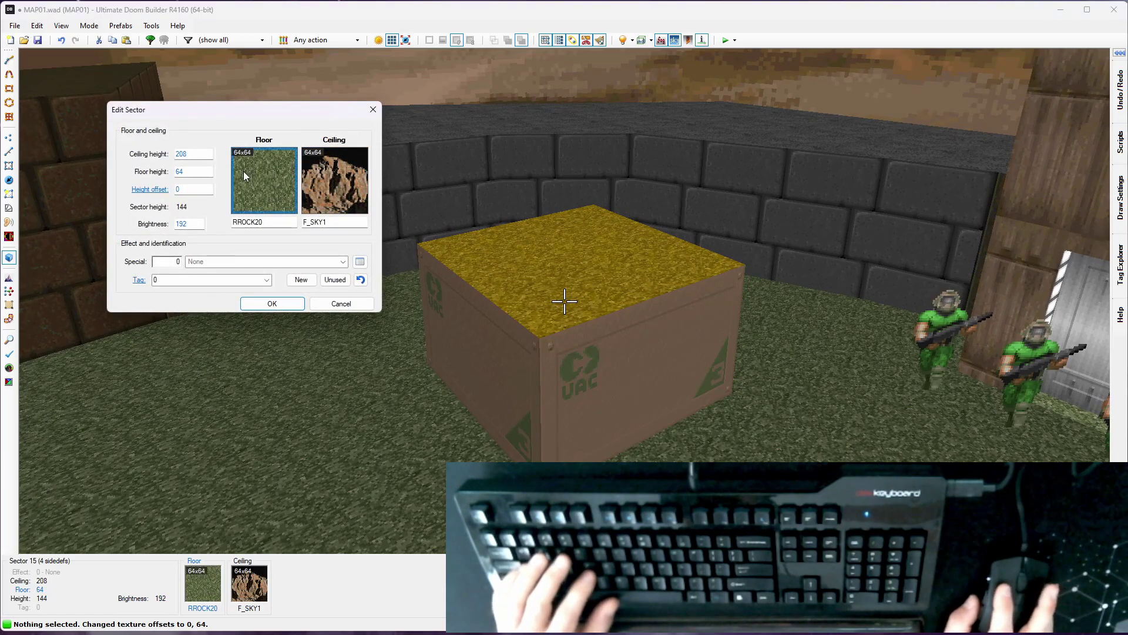
click(264, 180)
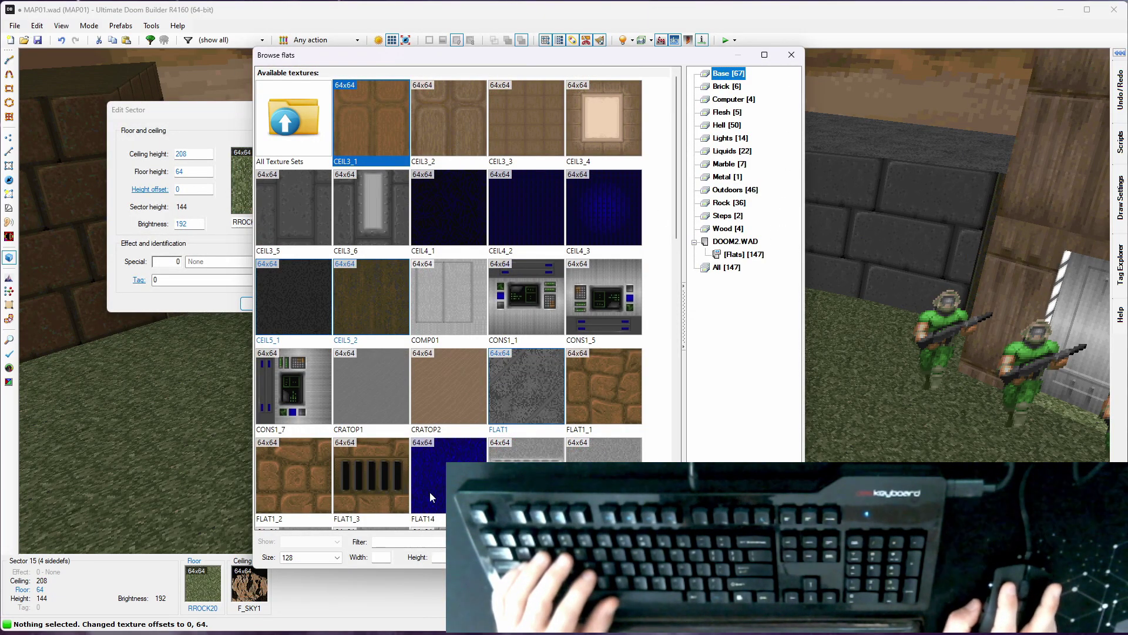
key(Return)
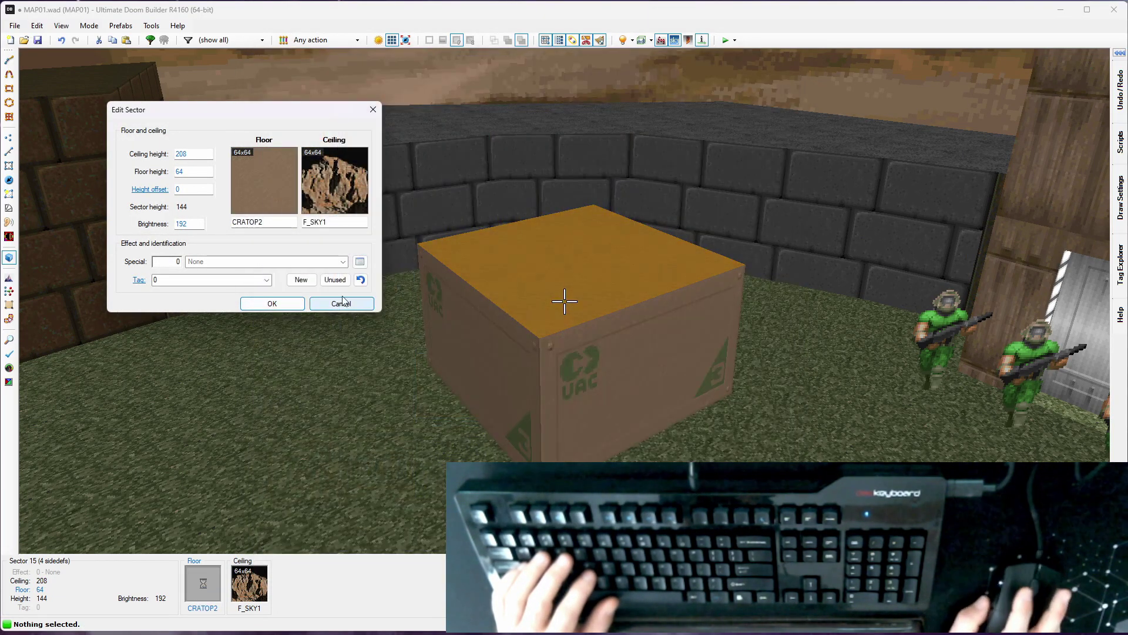
key(Return)
Step: Rotate the crate's four corner vertices about 15 degrees counter-clockwise in the 2D map, apply the rotation and clear the selection
key(e)
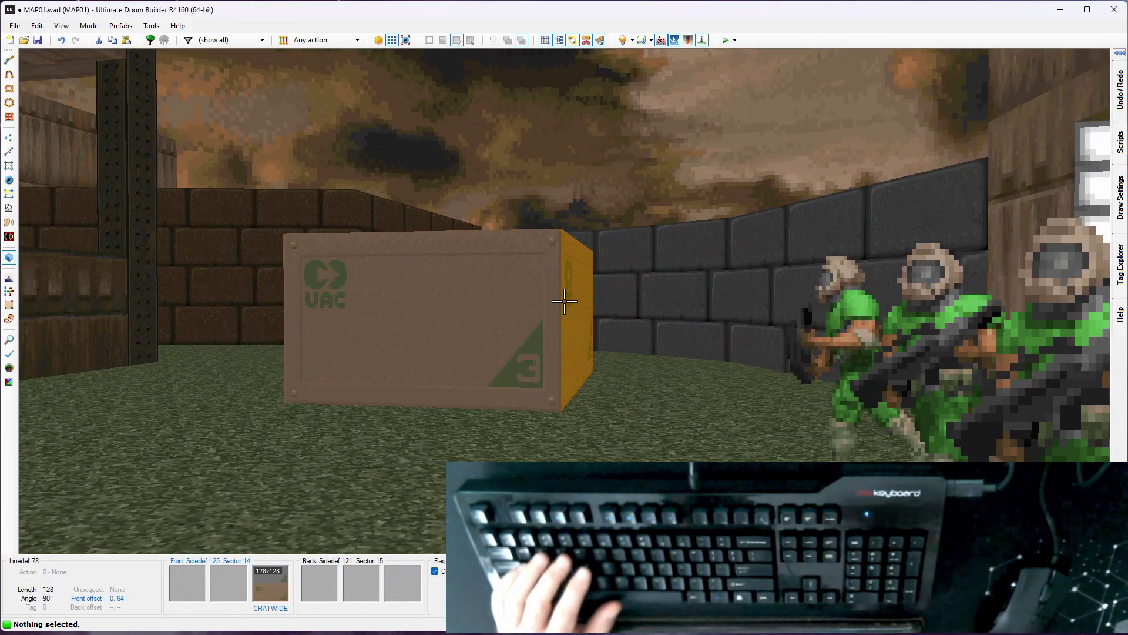
key(e)
key(d)
key(q)
scroll(680, 211, down, 4)
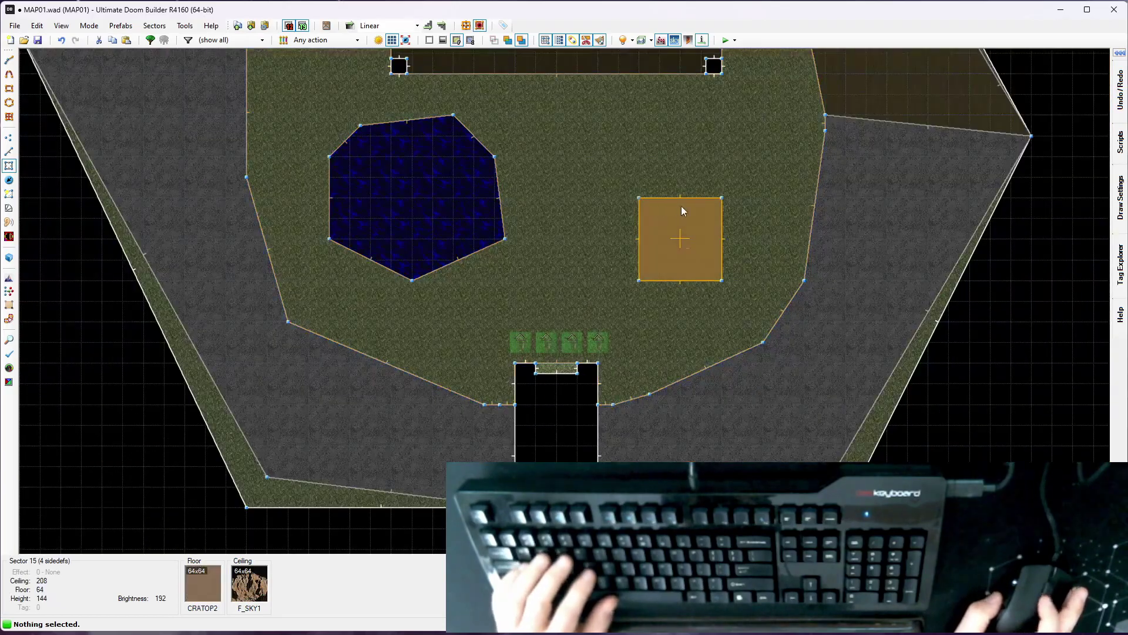
scroll(692, 223, up, 2)
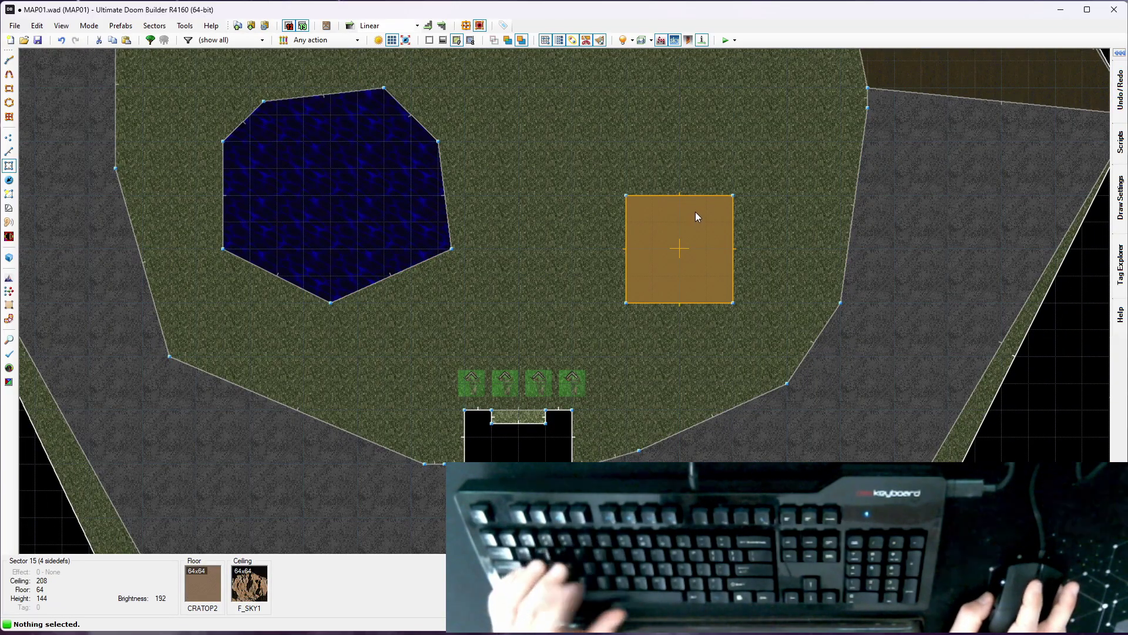
key(v)
drag(590, 153, 756, 300)
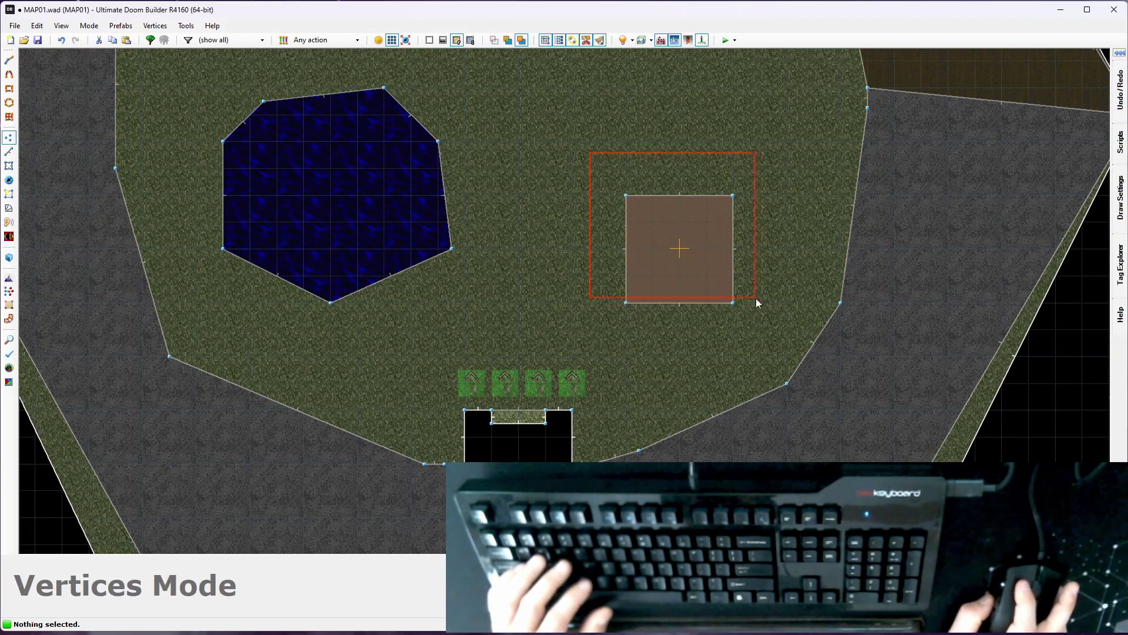
scroll(754, 302, up, 2)
scroll(722, 139, up, 2)
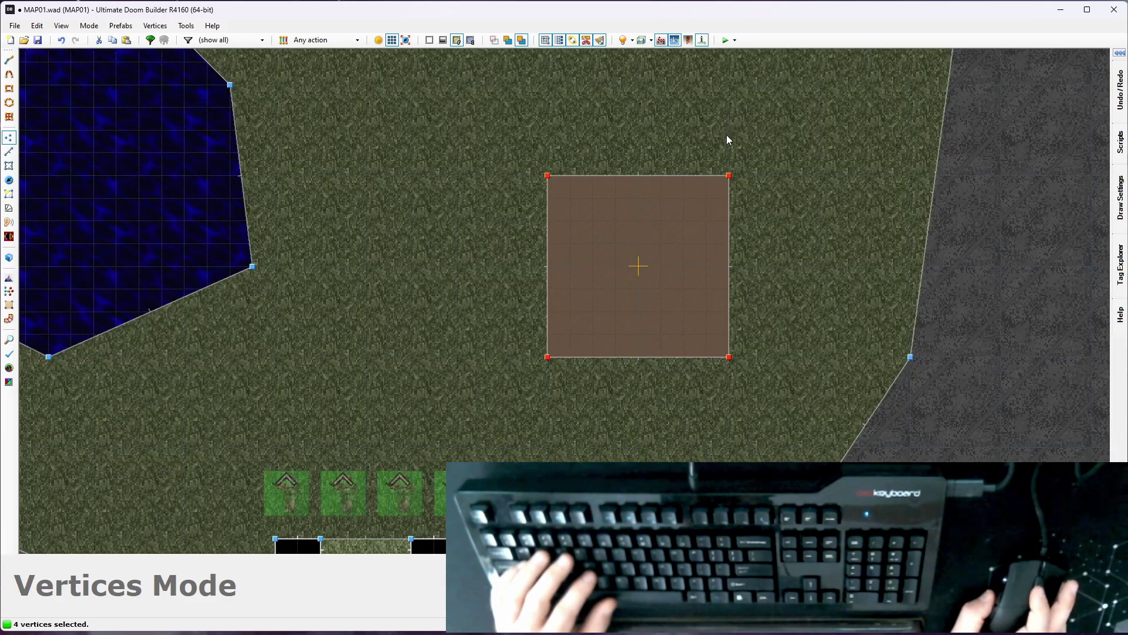
key(e)
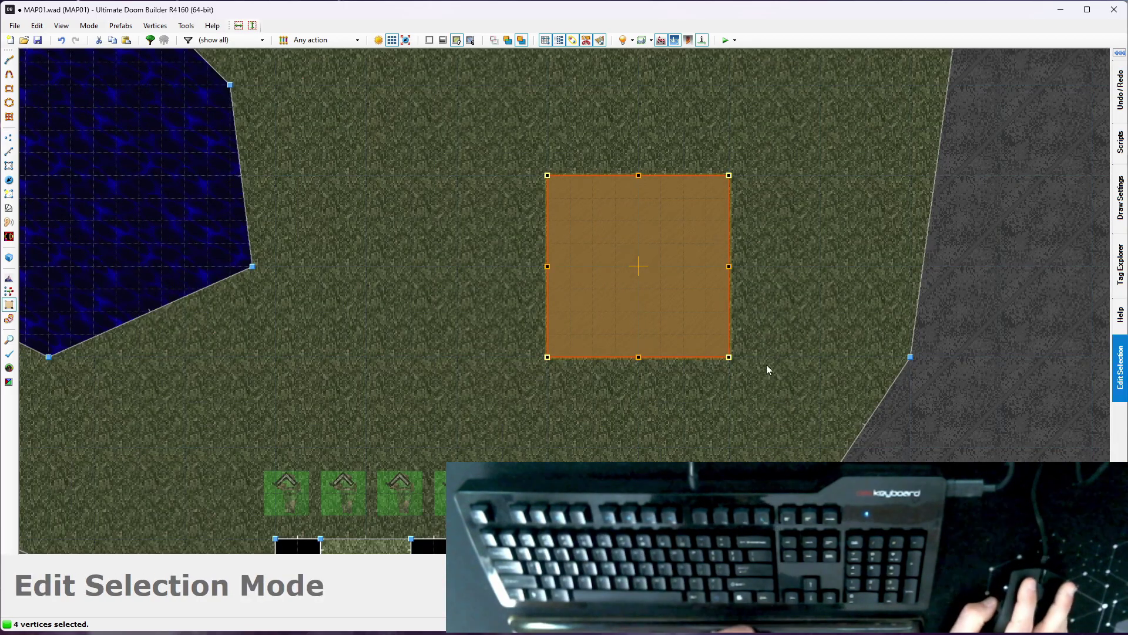
drag(729, 357, 760, 319)
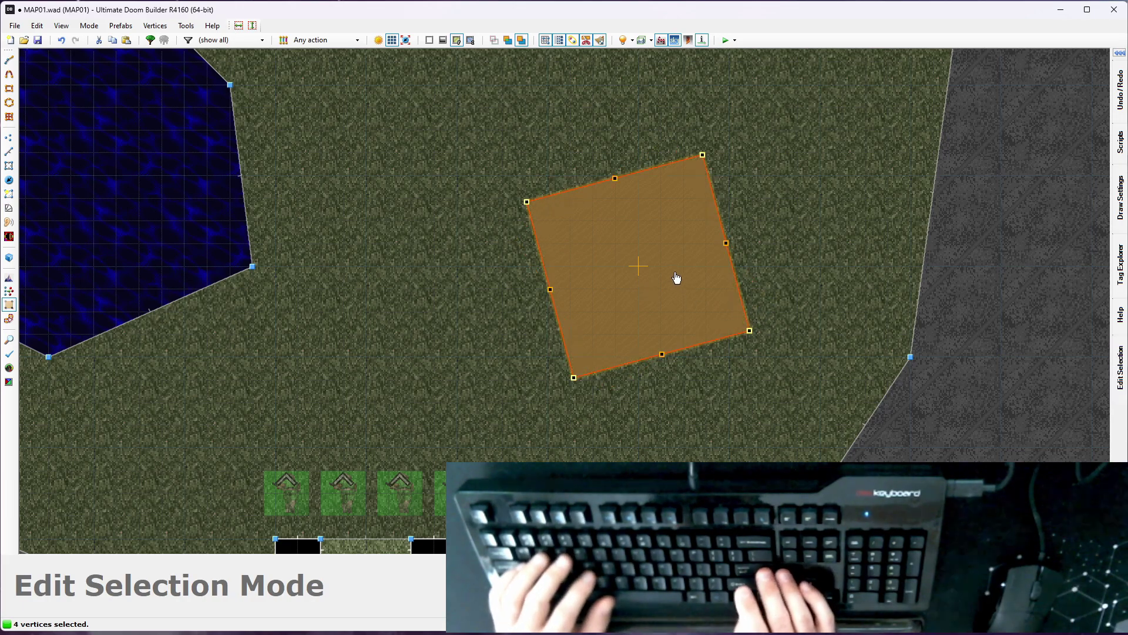
key(Return)
key(c)
Step: Examine the rotated crate and the surrounding walls, pool and BROWN1 building in the 3D view
key(q)
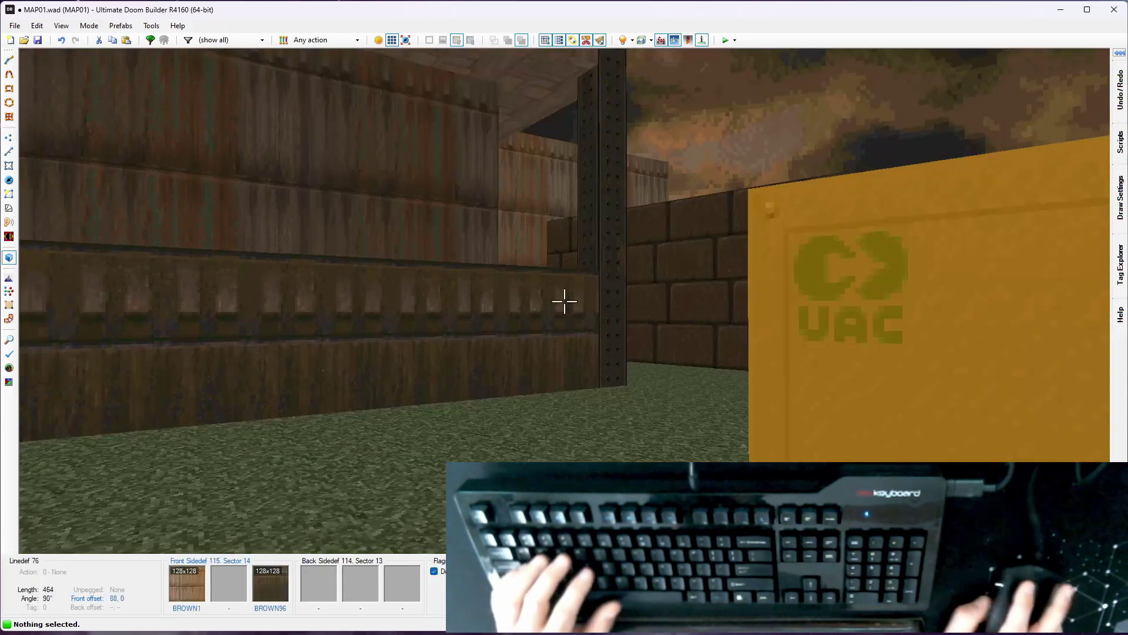
key(d)
key(e)
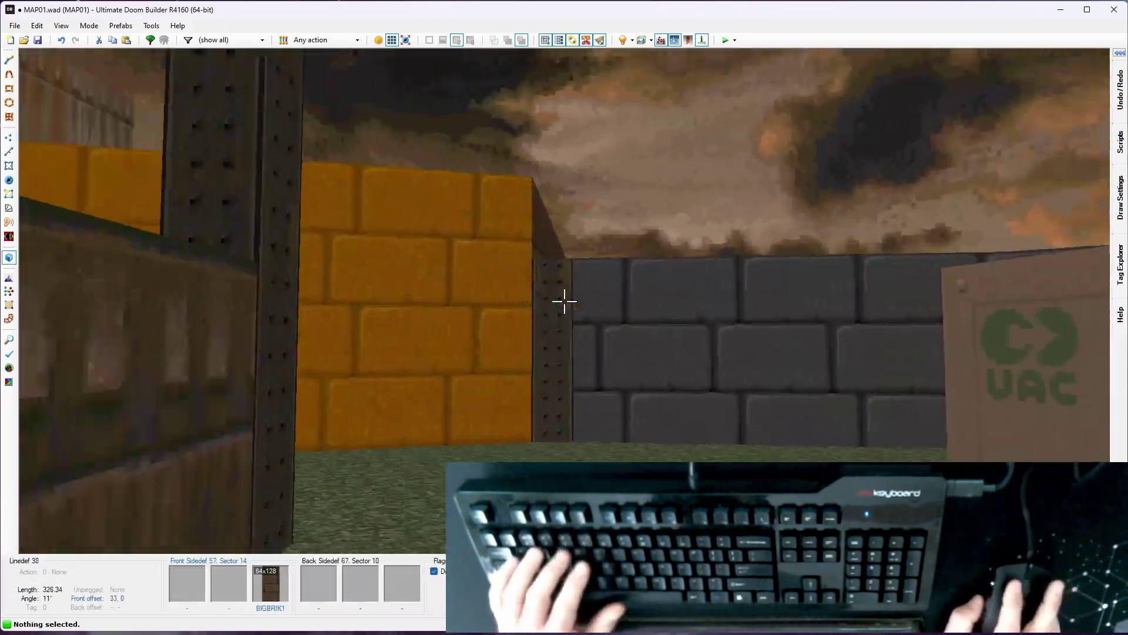
key(e)
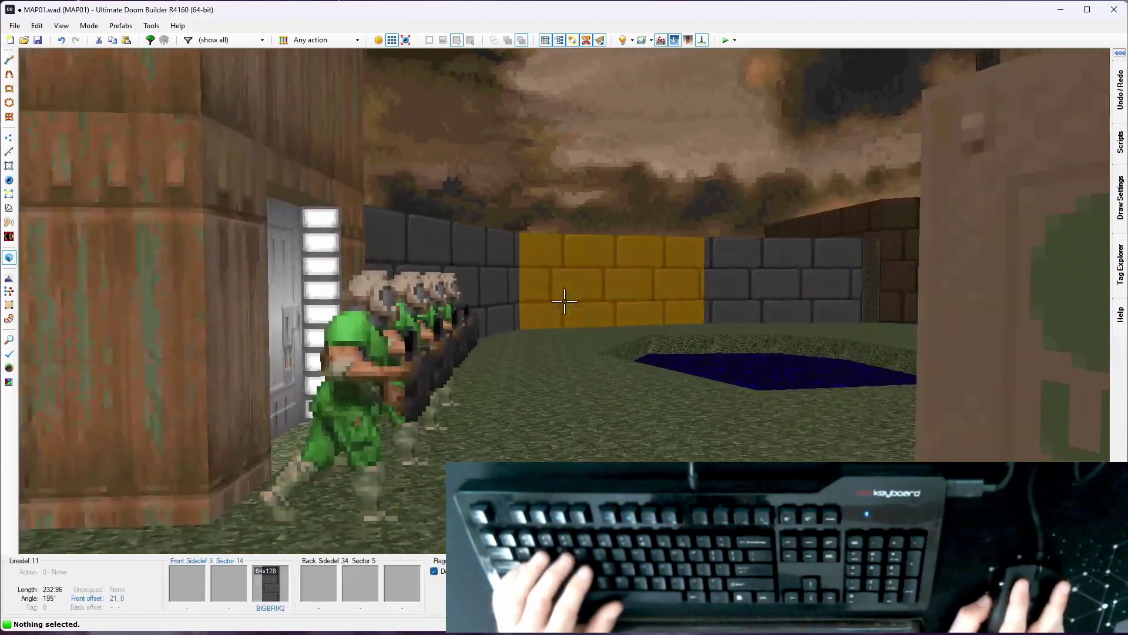
key(e)
key(s)
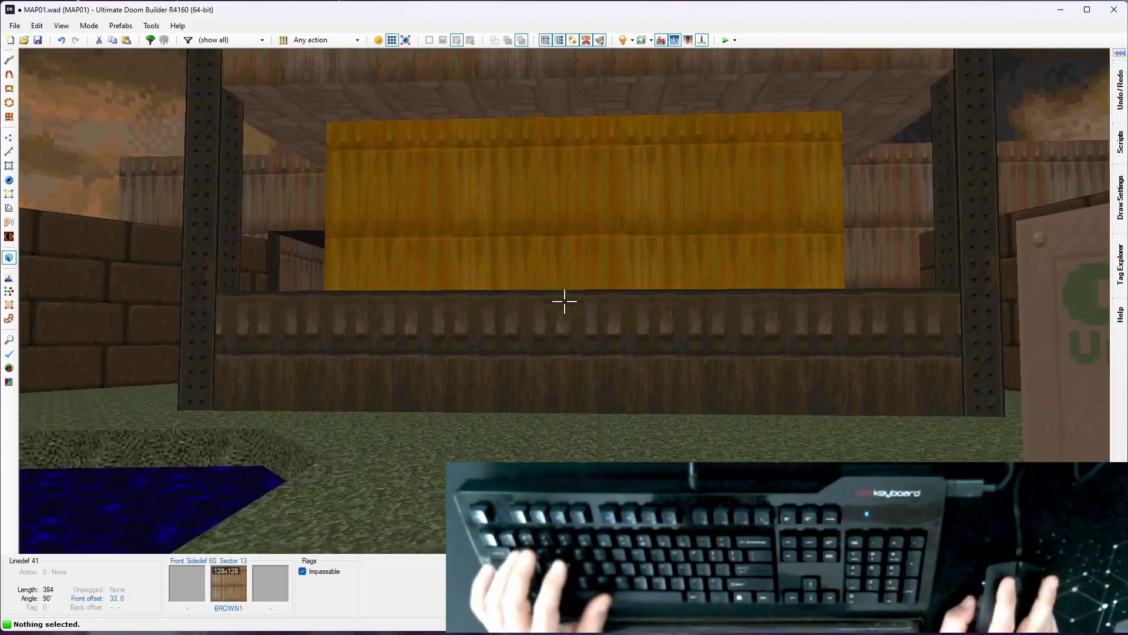
Step: Test the map in Crispy Doom, walking around the crate, the pool and the passage beside the BROWN1 building
key(F9)
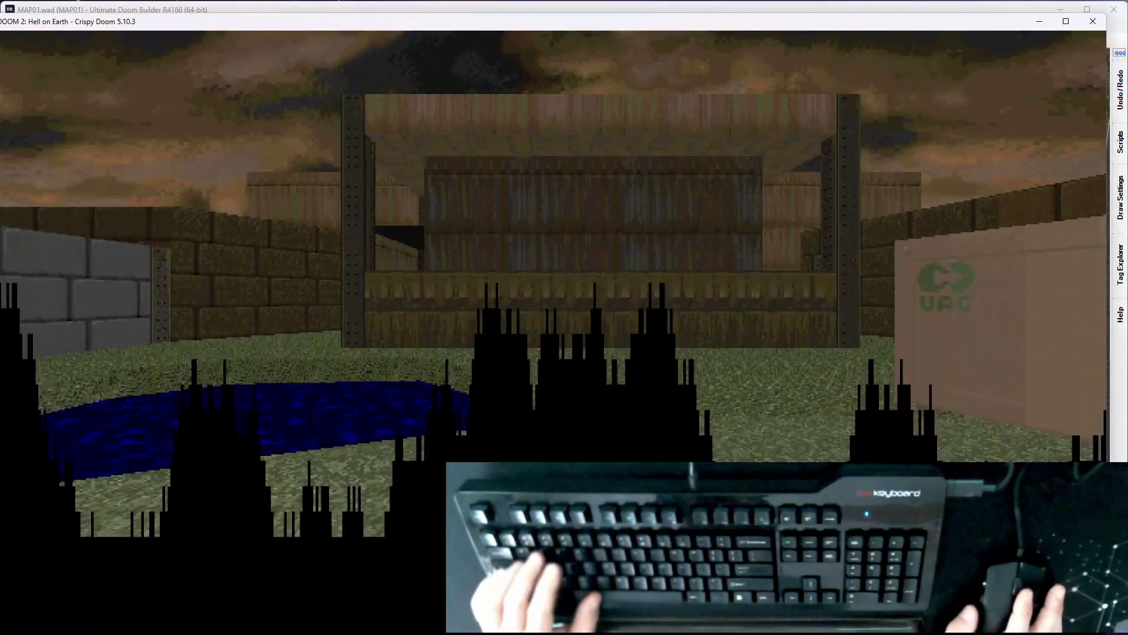
key(w)
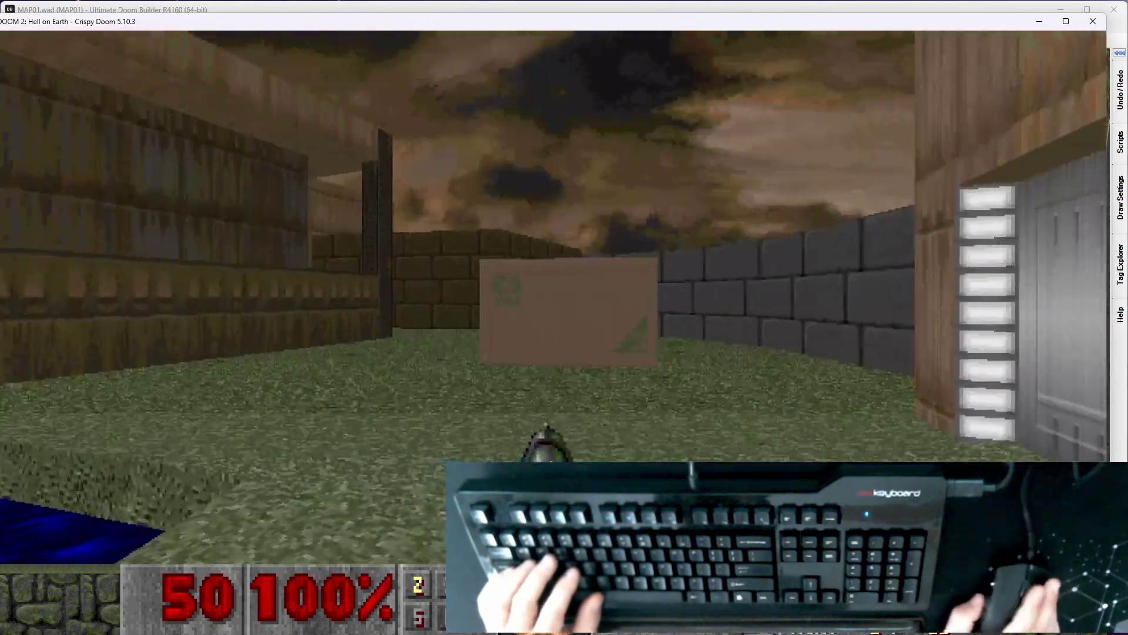
key(w)
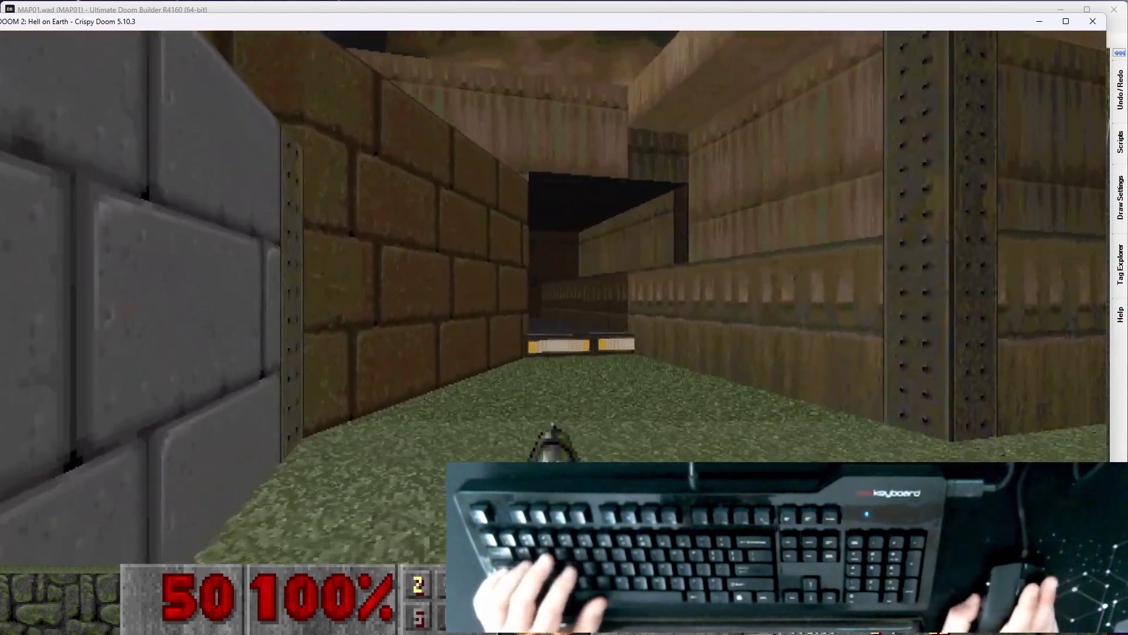
key(w)
key(s)
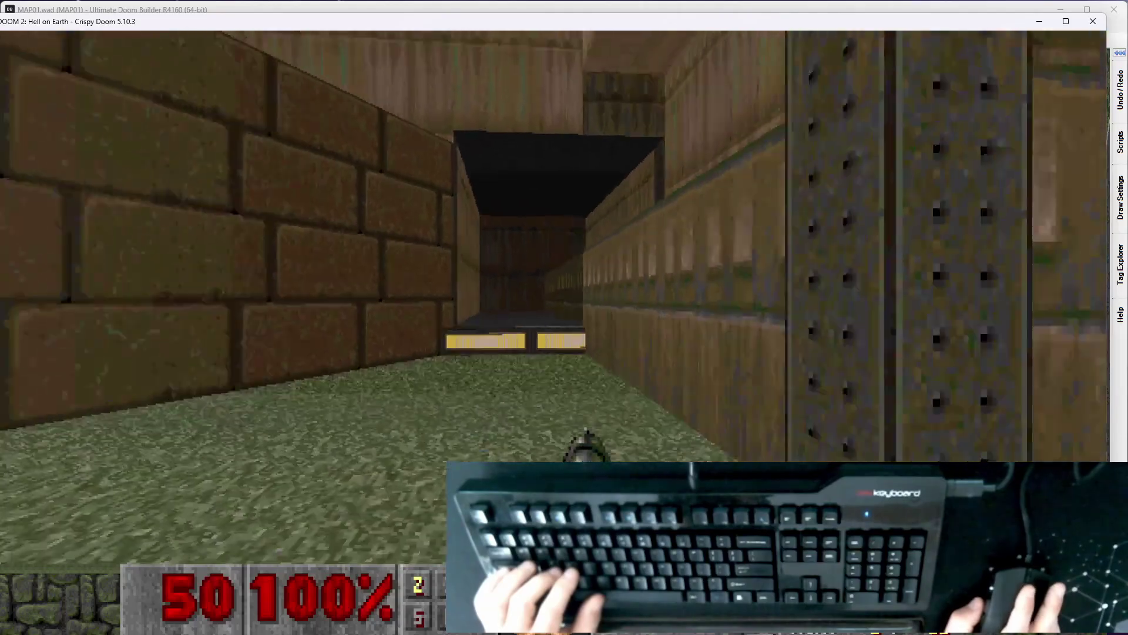
key(w)
key(w)
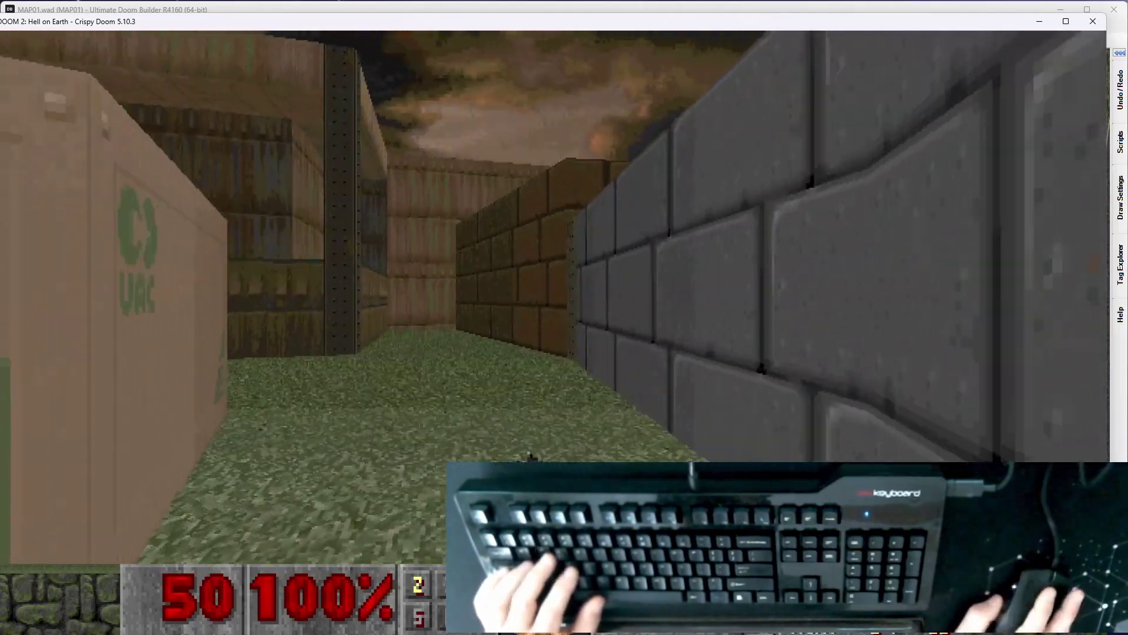
key(w)
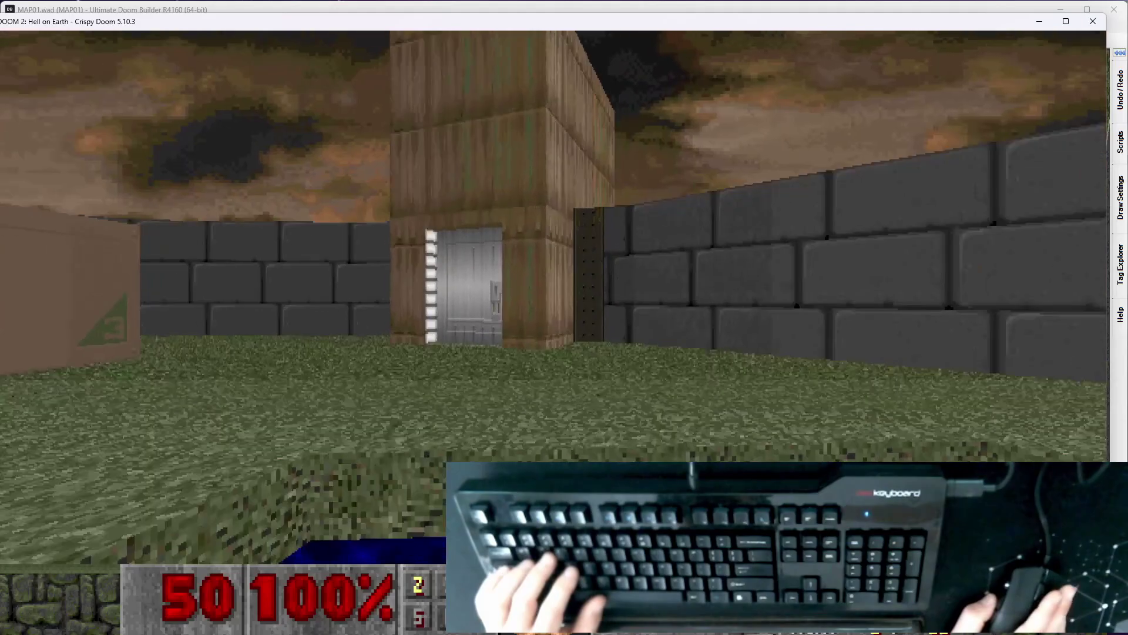
key(w)
key(a)
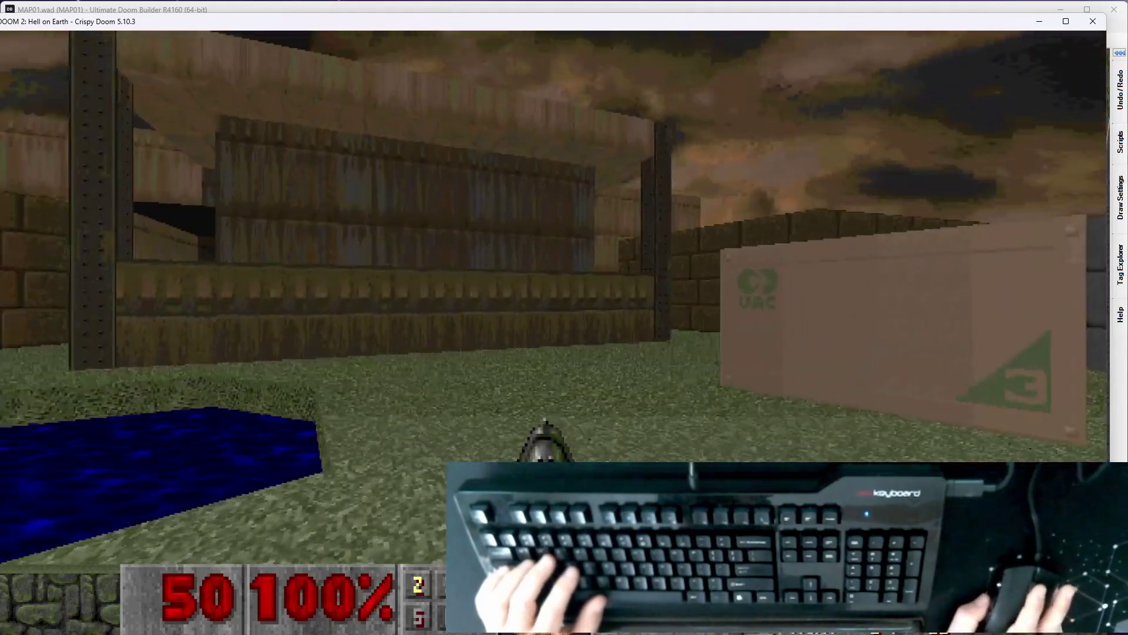